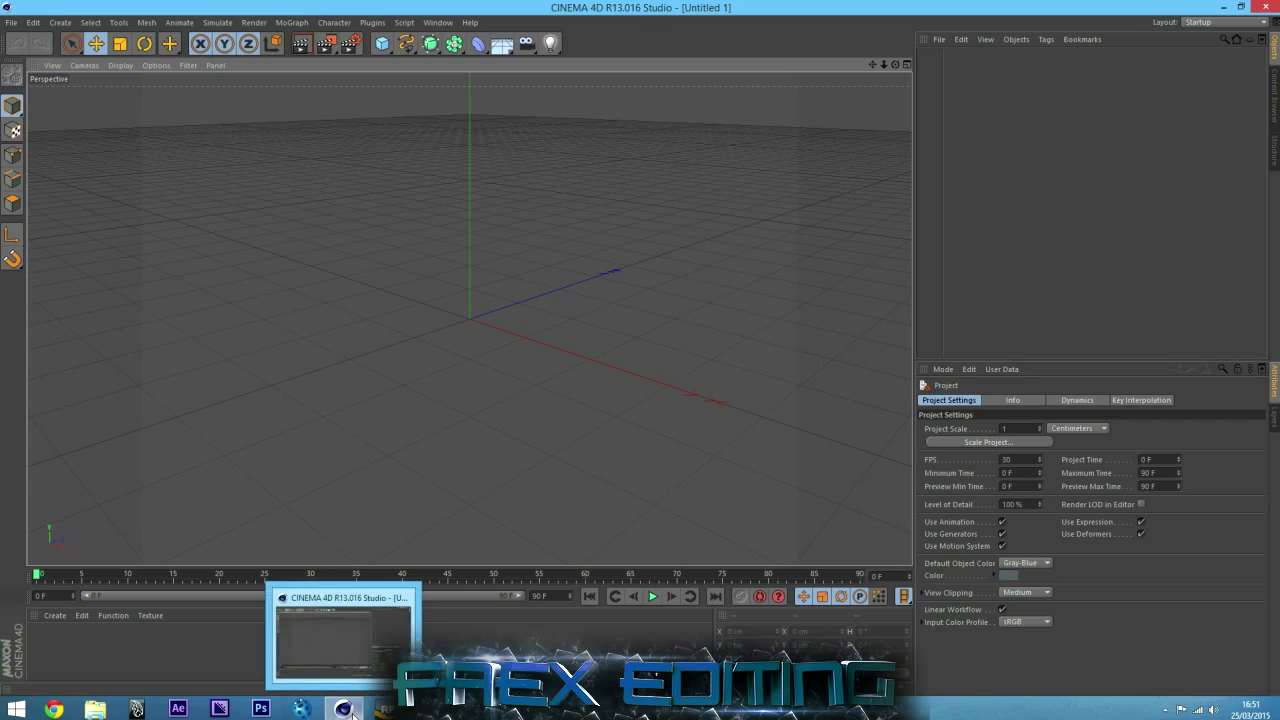
Create a plane and scale it into a large floor of about 887 × 967 cm
{"action": "left_click", "coordinate": [343, 708]}
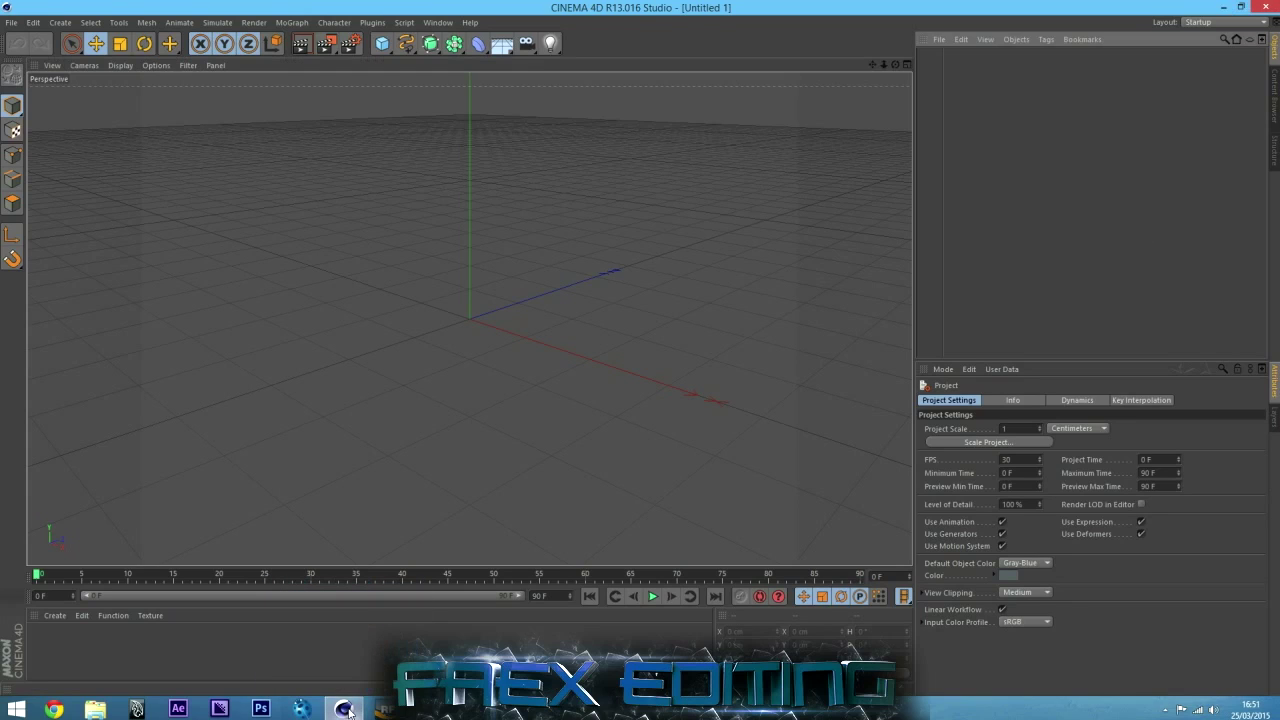
{"action": "mouse_move", "coordinate": [350, 711]}
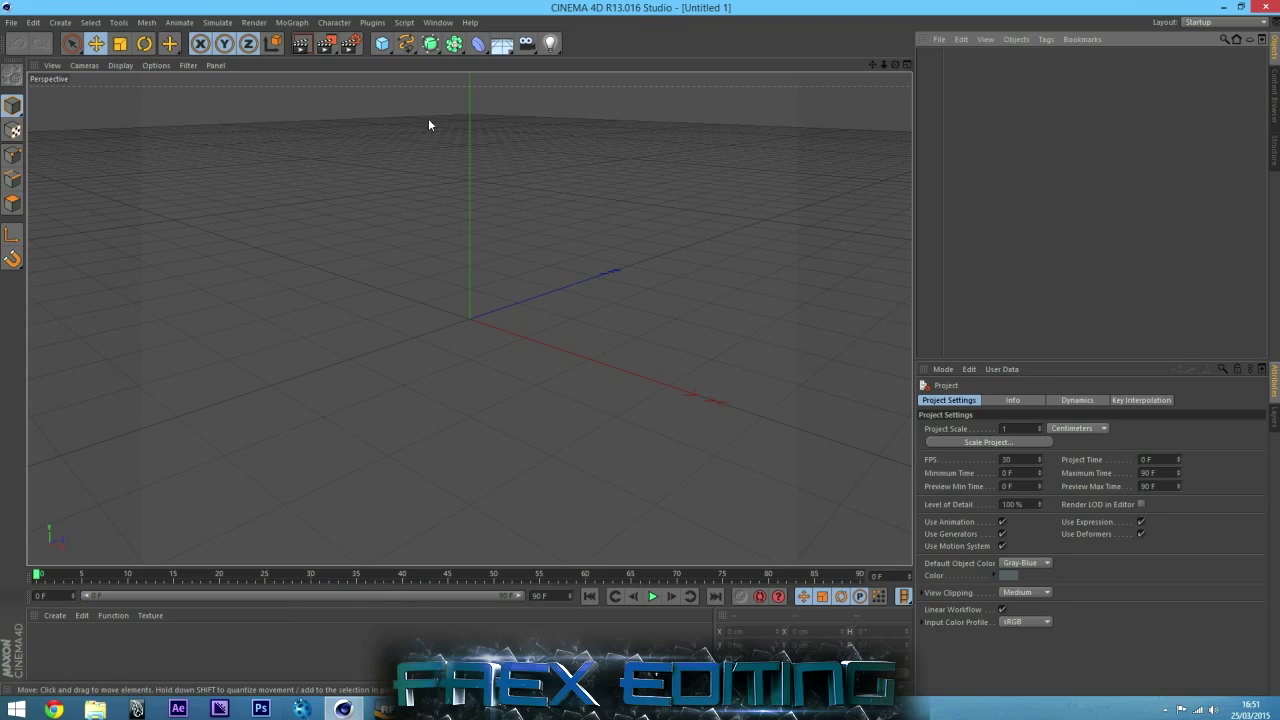
{"action": "left_click", "coordinate": [383, 44]}
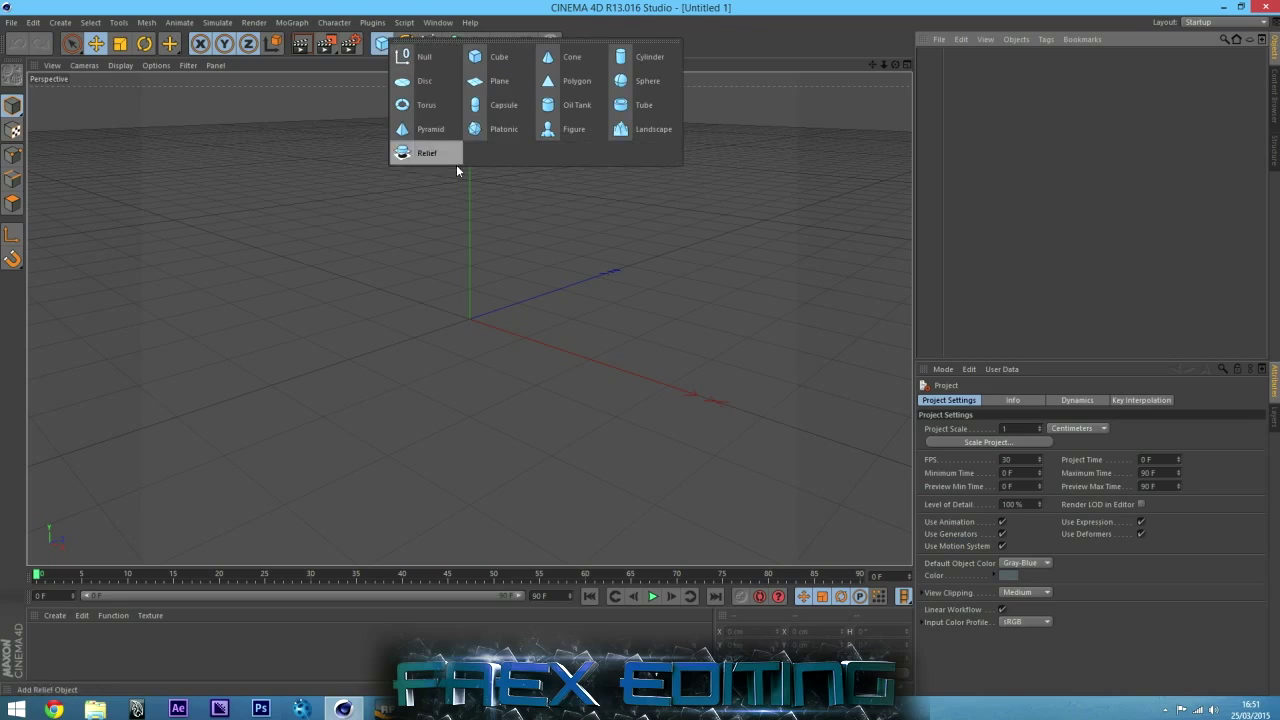
{"action": "left_click", "coordinate": [499, 81]}
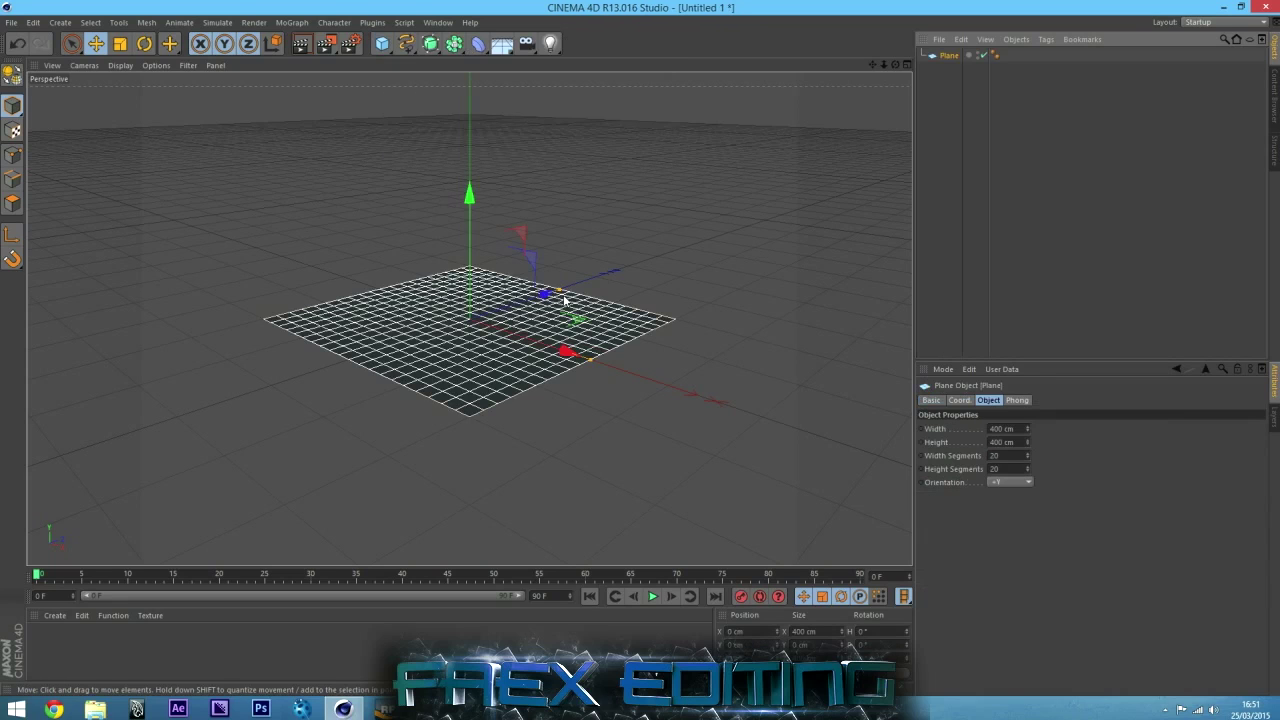
{"action": "left_click_drag", "start_coordinate": [561, 295], "coordinate": [745, 435]}
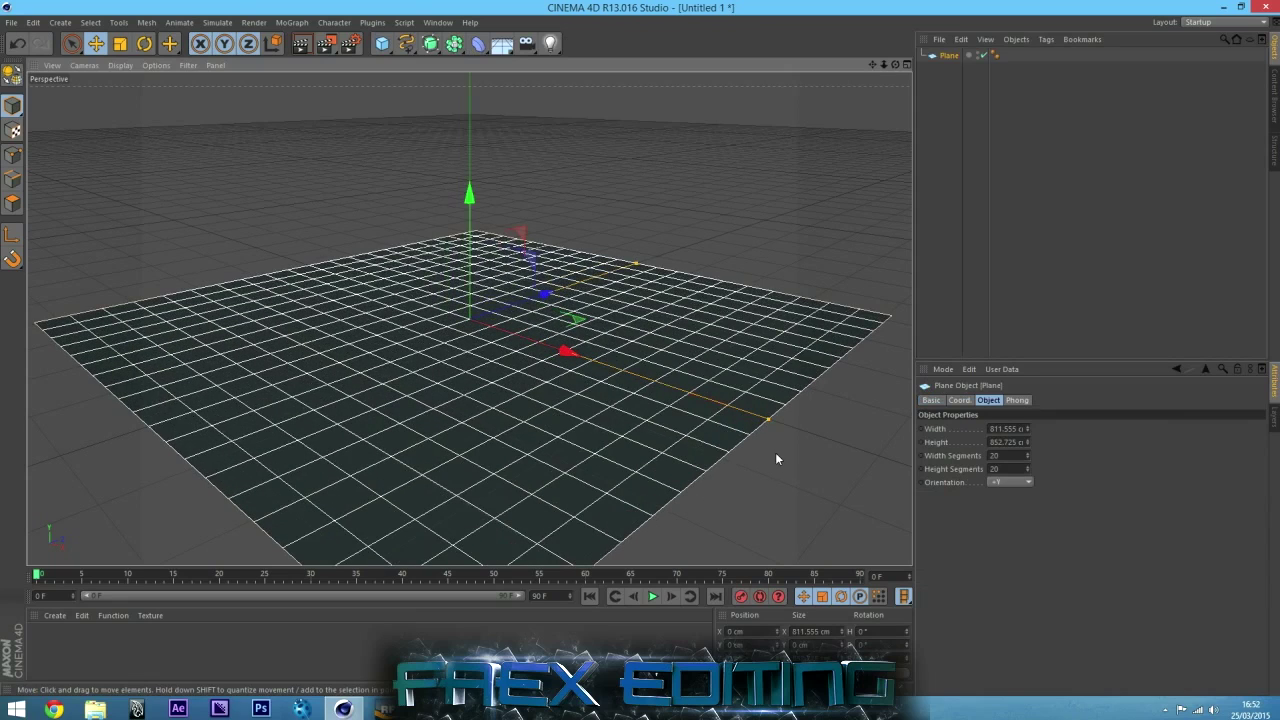
{"action": "left_click", "coordinate": [500, 45]}
{"action": "left_click_drag", "start_coordinate": [768, 425], "coordinate": [808, 432]}
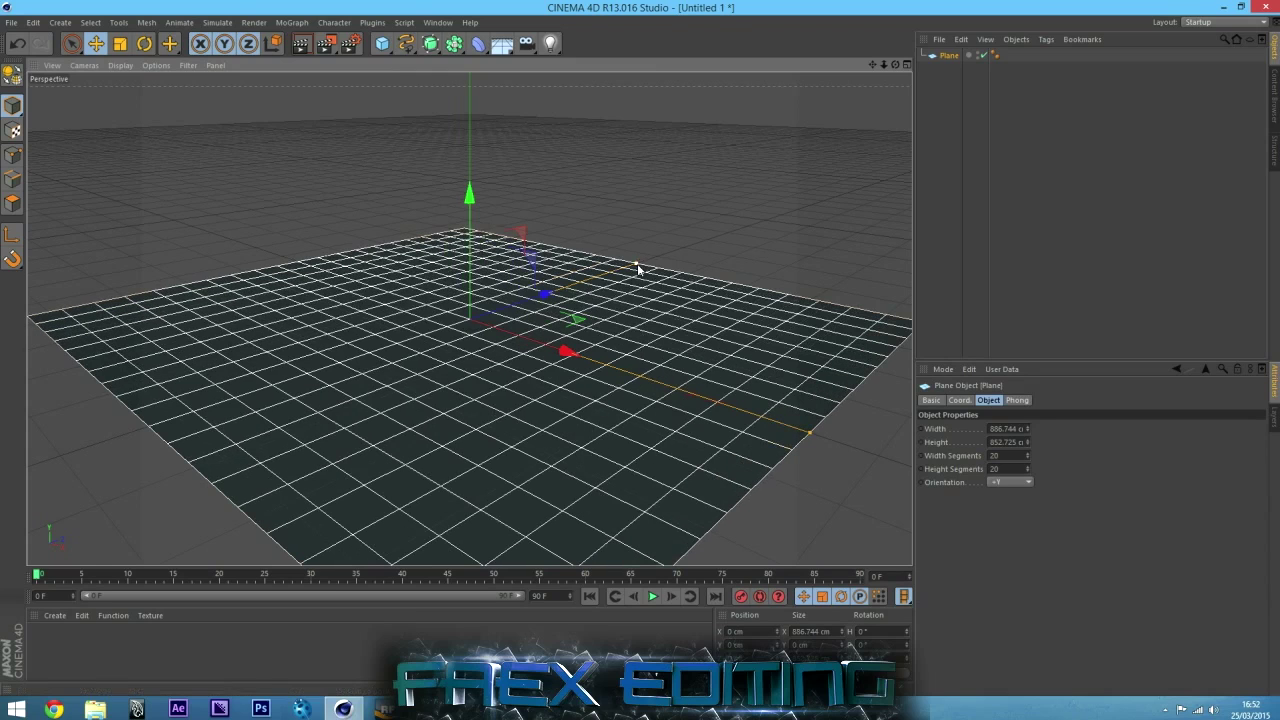
{"action": "left_click_drag", "start_coordinate": [637, 269], "coordinate": [652, 258]}
Add a cube and narrow its X size to about 50 cm
{"action": "left_click", "coordinate": [936, 212]}
{"action": "left_click_drag", "start_coordinate": [382, 43], "coordinate": [415, 50]}
{"action": "left_click_drag", "start_coordinate": [523, 340], "coordinate": [706, 334]}
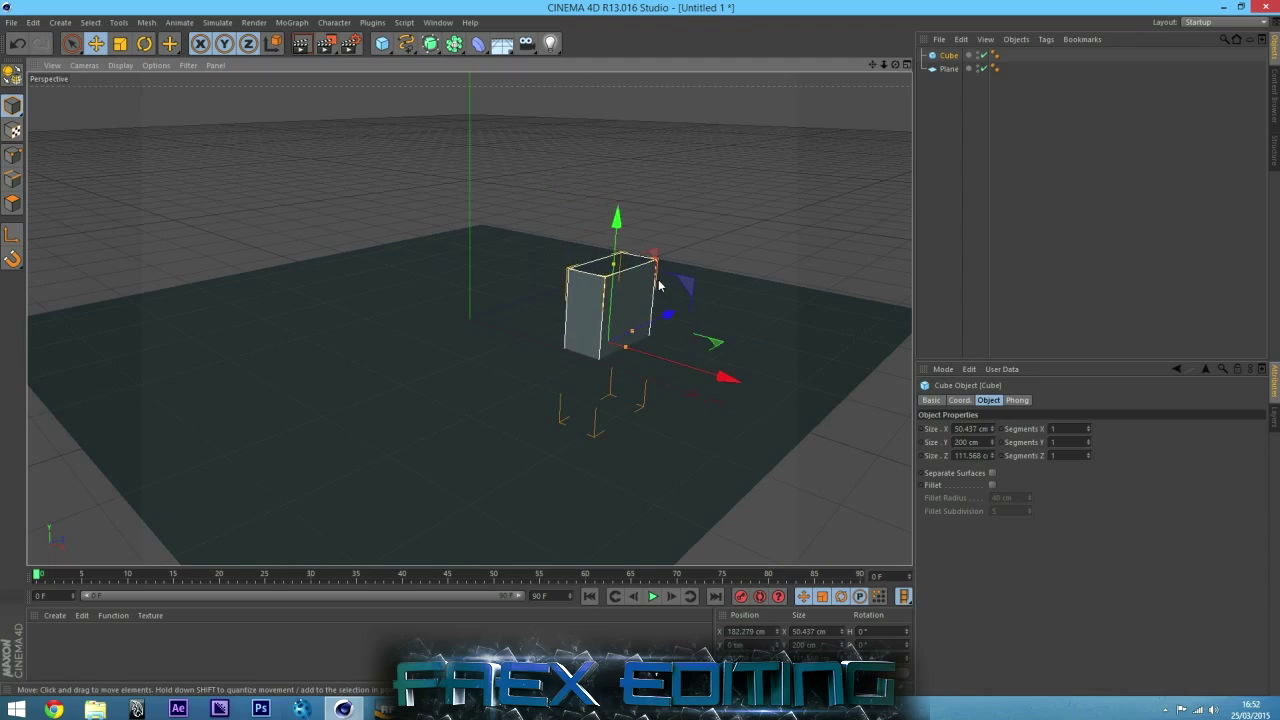
In the Top view, Ctrl-drag copies of the cube, turning one sideways and repositioning it
{"action": "middle_click", "coordinate": [720, 205]}
{"action": "middle_click", "coordinate": [718, 207]}
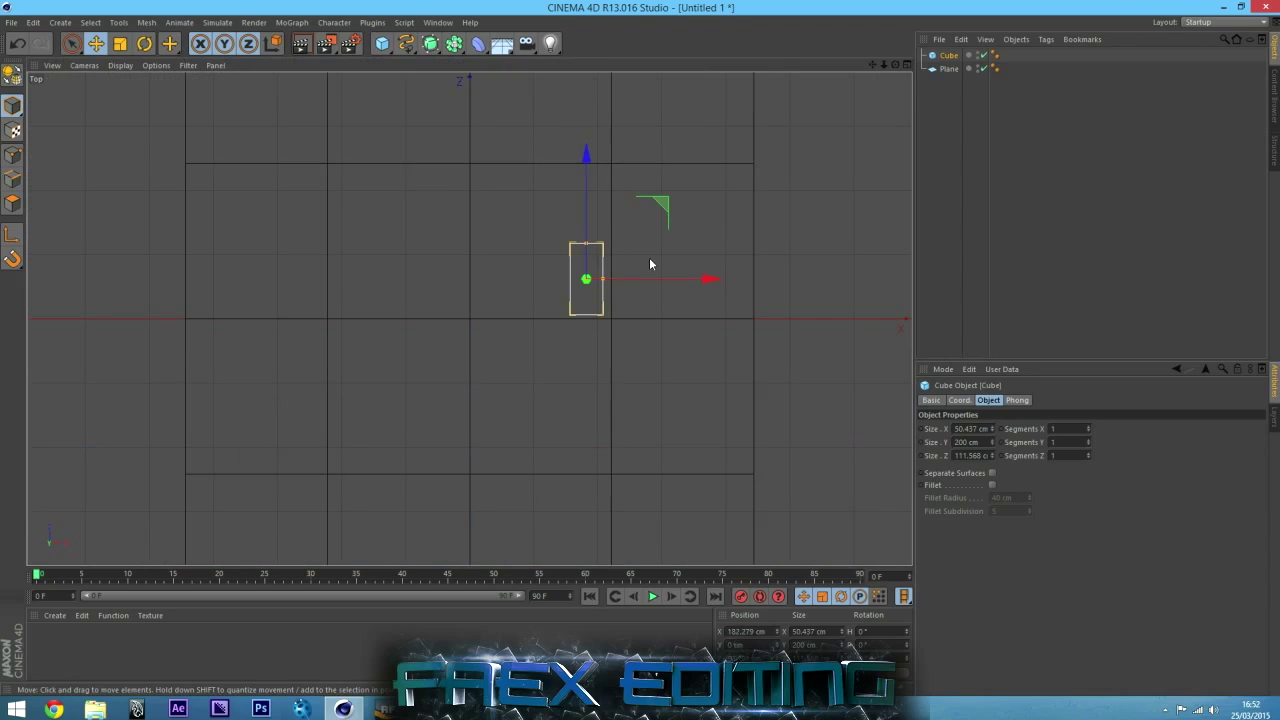
{"action": "left_click_drag", "start_coordinate": [650, 264], "coordinate": [564, 320], "text": "ctrl"}
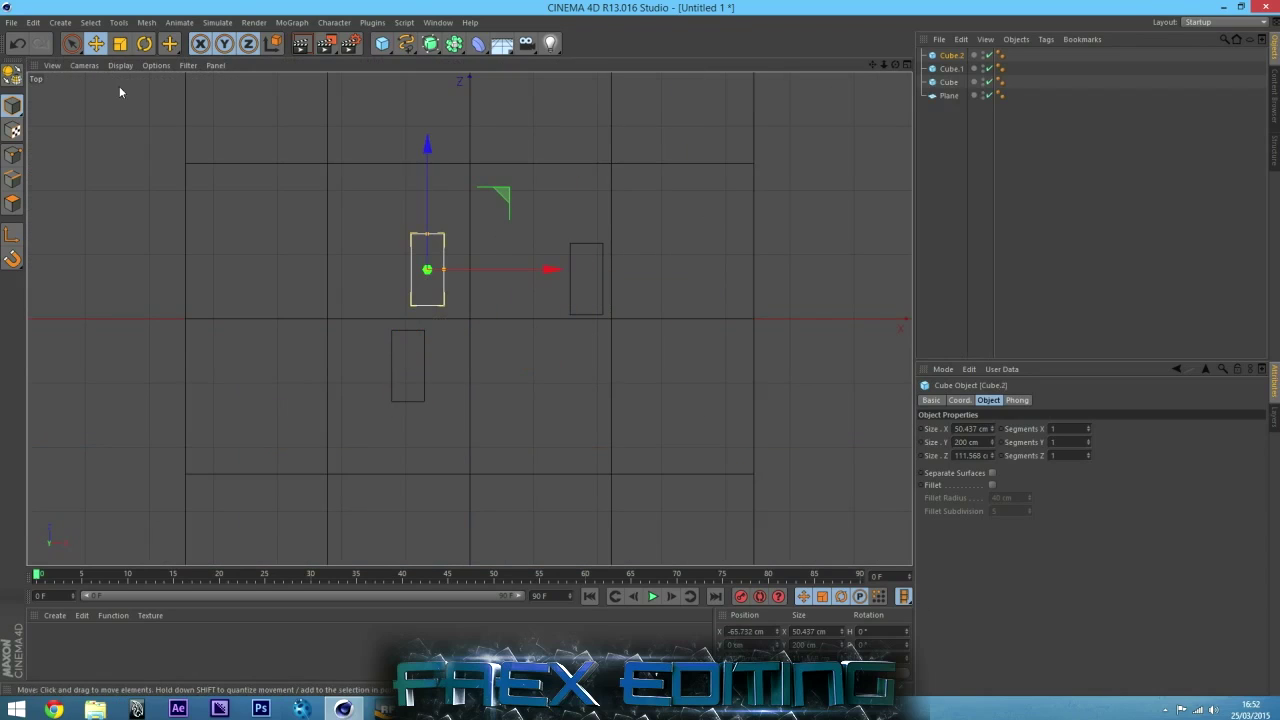
{"action": "key", "text": "r"}
{"action": "left_click_drag", "start_coordinate": [491, 229], "coordinate": [531, 379]}
{"action": "key", "text": "e"}
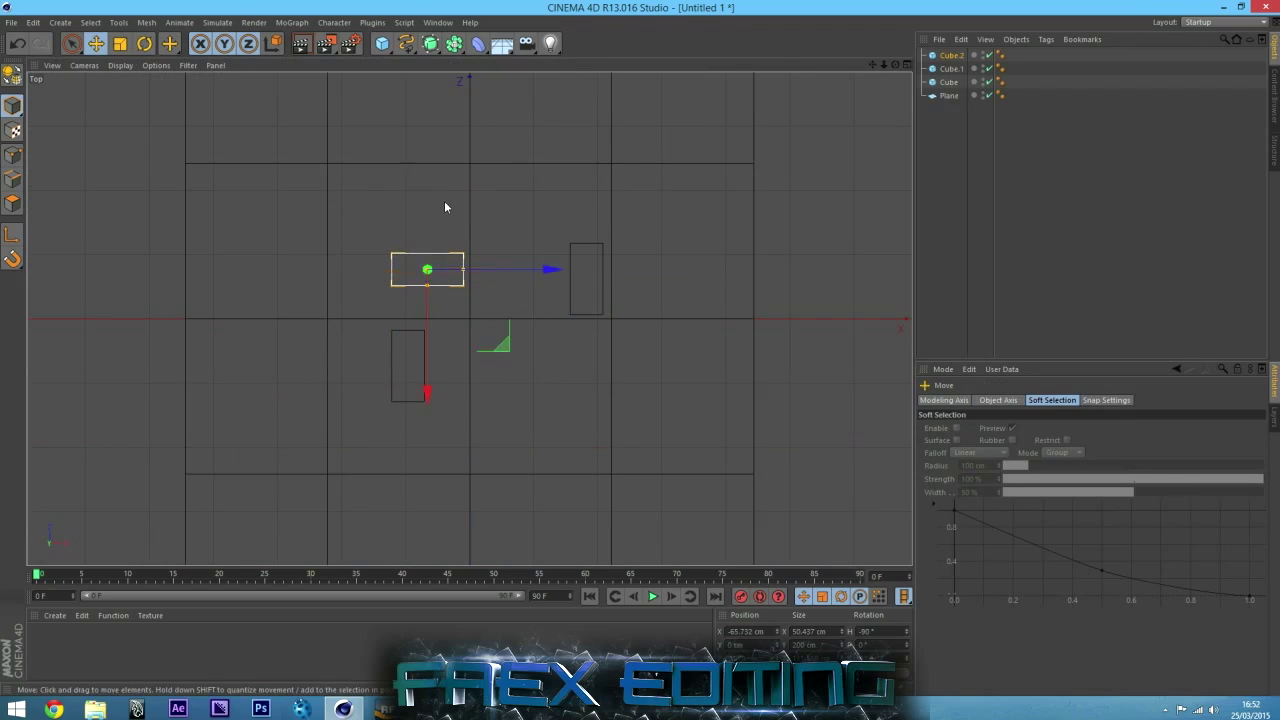
{"action": "left_click_drag", "start_coordinate": [445, 207], "coordinate": [543, 300]}
Make a much thinner block copy, paste more copies, and return to the Perspective view
{"action": "key", "text": "t"}
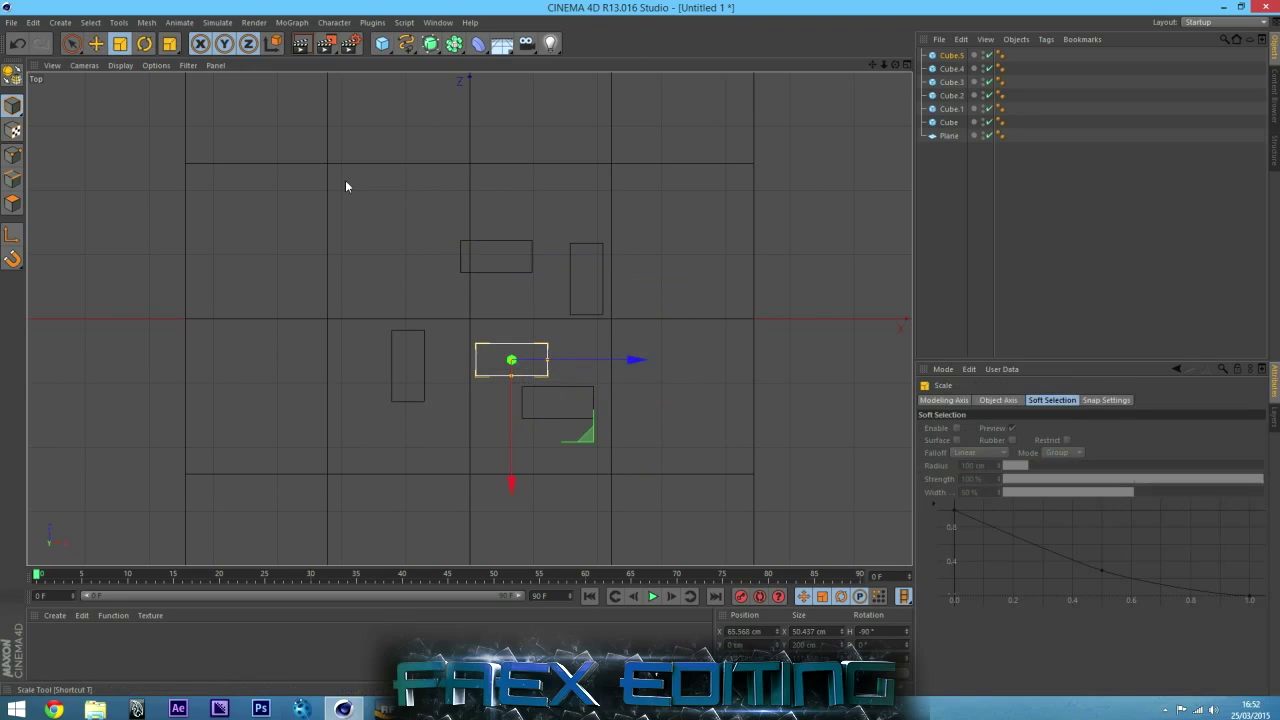
{"action": "left_click_drag", "start_coordinate": [543, 362], "coordinate": [708, 198]}
{"action": "key", "text": "e"}
{"action": "key", "text": "ctrl+v"}
{"action": "key", "text": "ctrl+v"}
{"action": "key", "text": "ctrl+v"}
{"action": "key", "text": "ctrl+v"}
{"action": "key", "text": "ctrl+v"}
{"action": "left_click", "coordinate": [725, 222]}
{"action": "middle_click", "coordinate": [560, 220]}
{"action": "middle_click", "coordinate": [343, 177]}
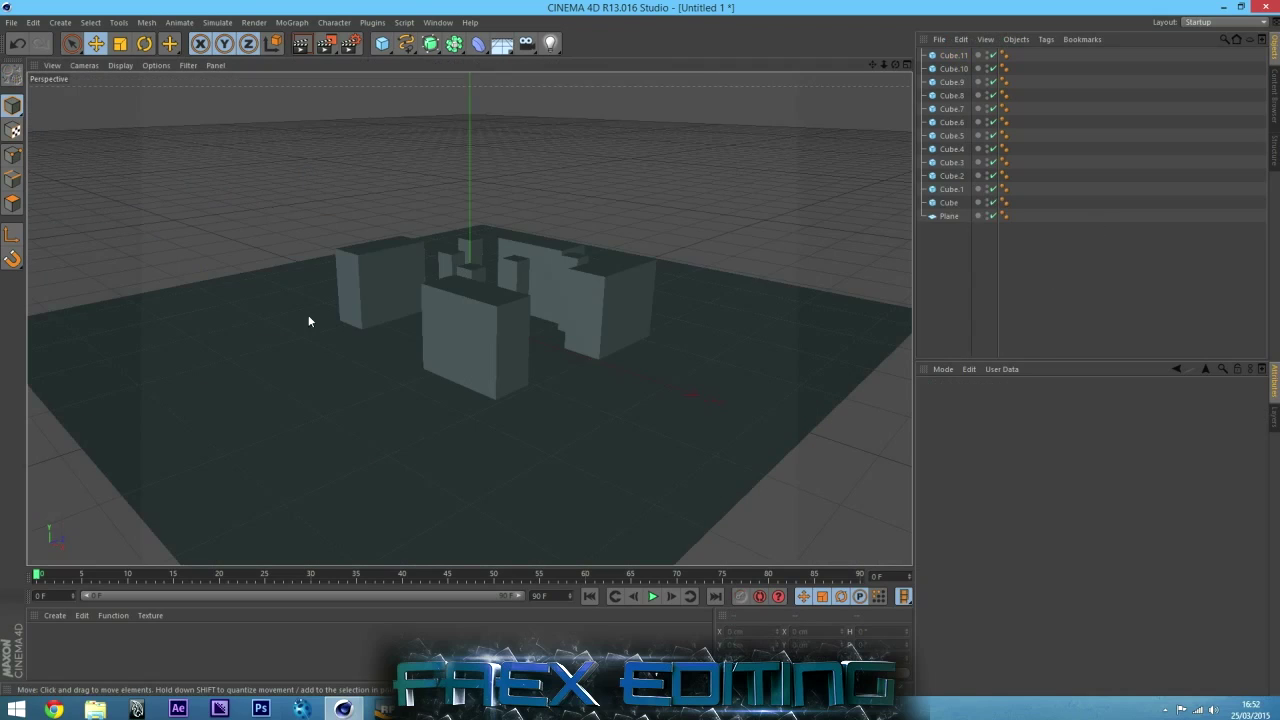
{"action": "left_click_drag", "start_coordinate": [468, 318], "coordinate": [468, 318], "text": "alt"}
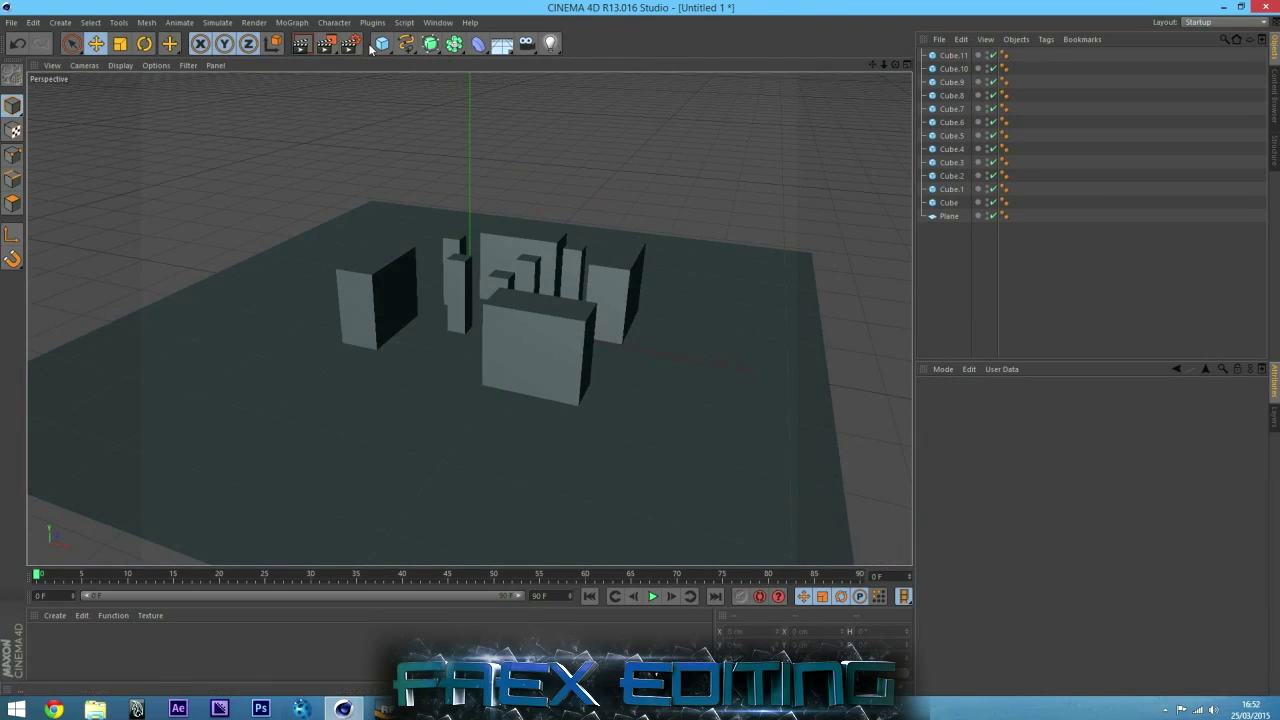
Duplicate the floor plane twice, standing one up as a wall and turning the other 90° sideways
{"action": "left_click", "coordinate": [328, 357]}
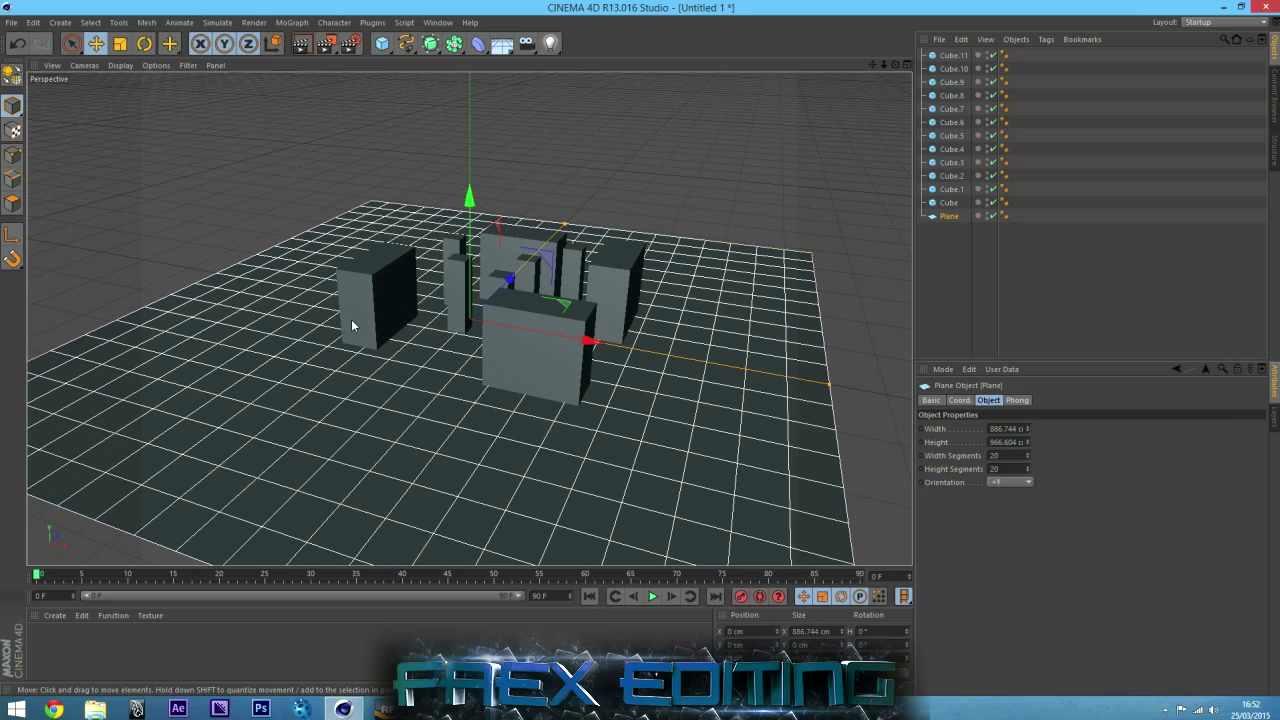
{"action": "key", "text": "ctrl+c"}
{"action": "key", "text": "ctrl+v"}
{"action": "left_click", "coordinate": [144, 43]}
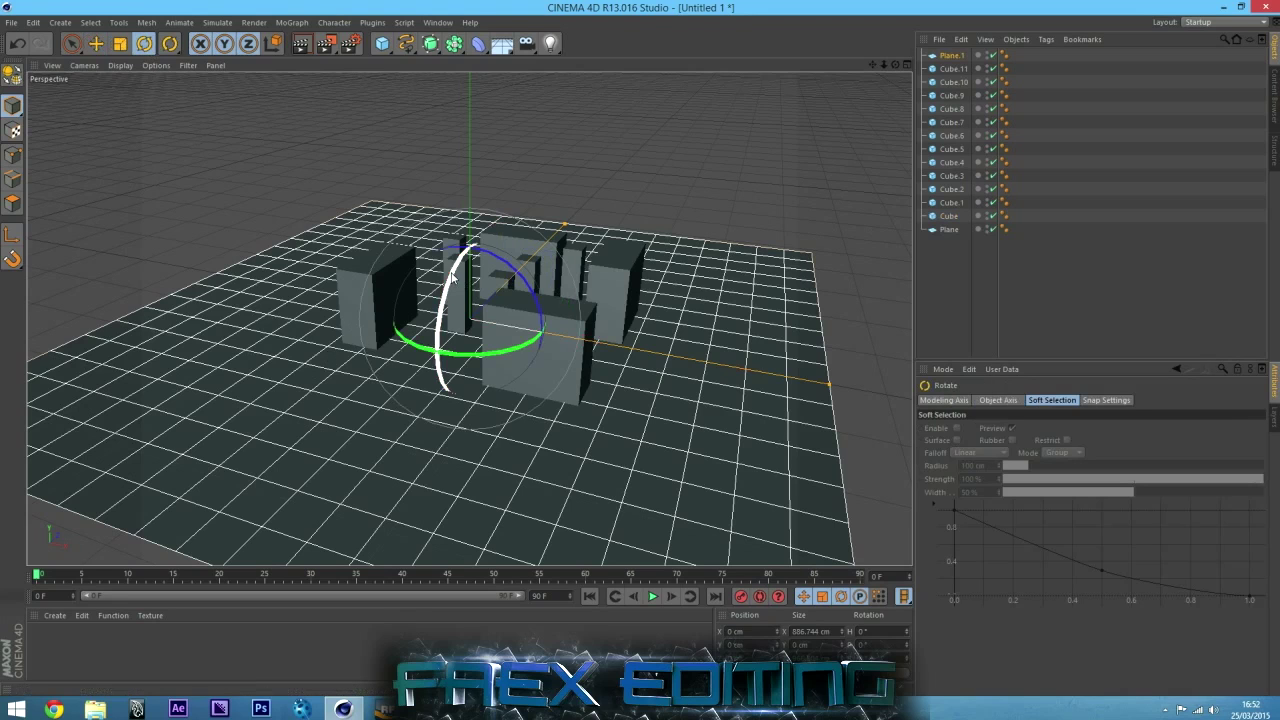
{"action": "left_click_drag", "start_coordinate": [458, 292], "coordinate": [421, 446]}
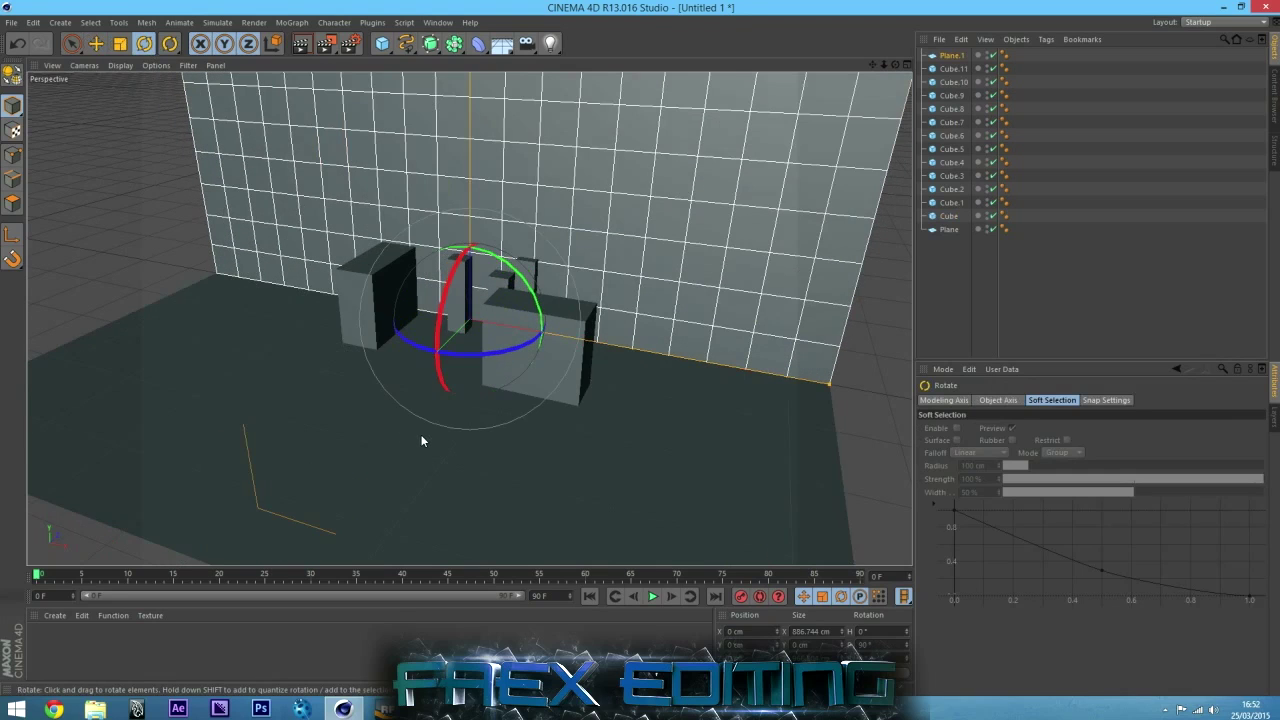
{"action": "key", "text": "ctrl+c"}
{"action": "key", "text": "ctrl+v"}
{"action": "left_click_drag", "start_coordinate": [473, 357], "coordinate": [633, 318]}
Move the side wall to the floor's edge and the back wall Plane.1 behind the blocks
{"action": "key", "text": "e"}
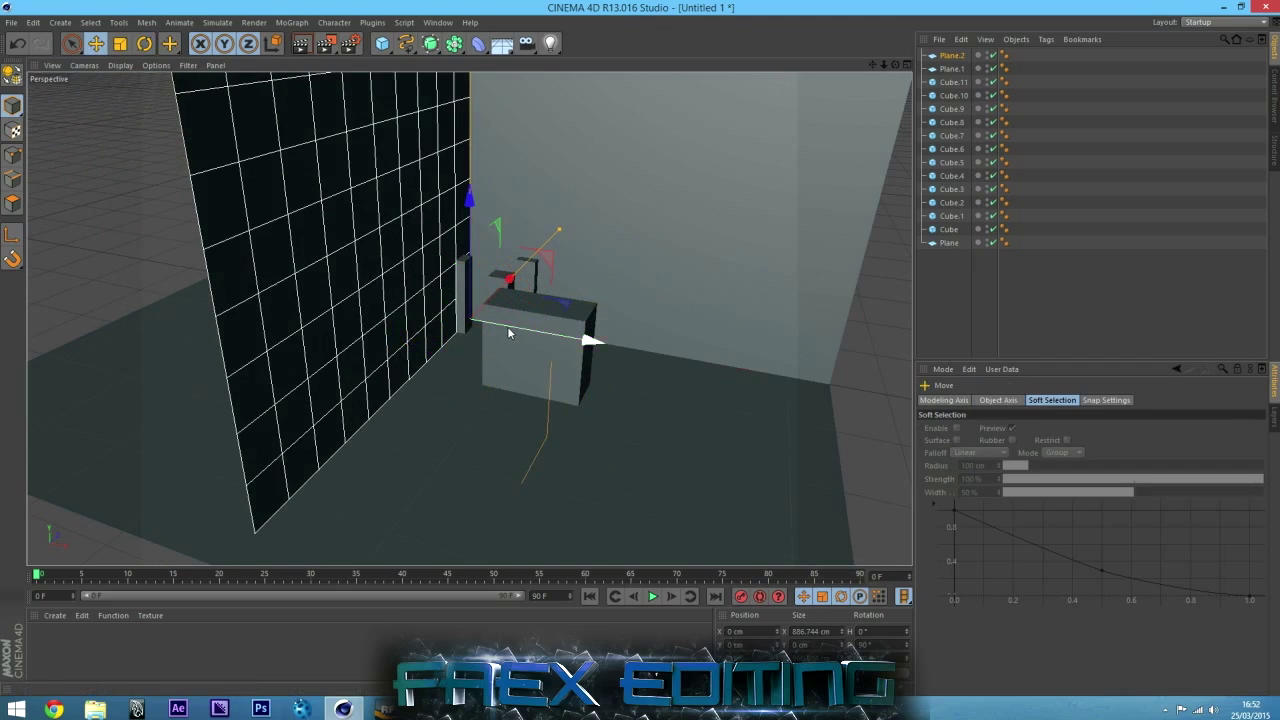
{"action": "left_click_drag", "start_coordinate": [507, 333], "coordinate": [348, 310]}
{"action": "left_click", "coordinate": [630, 226]}
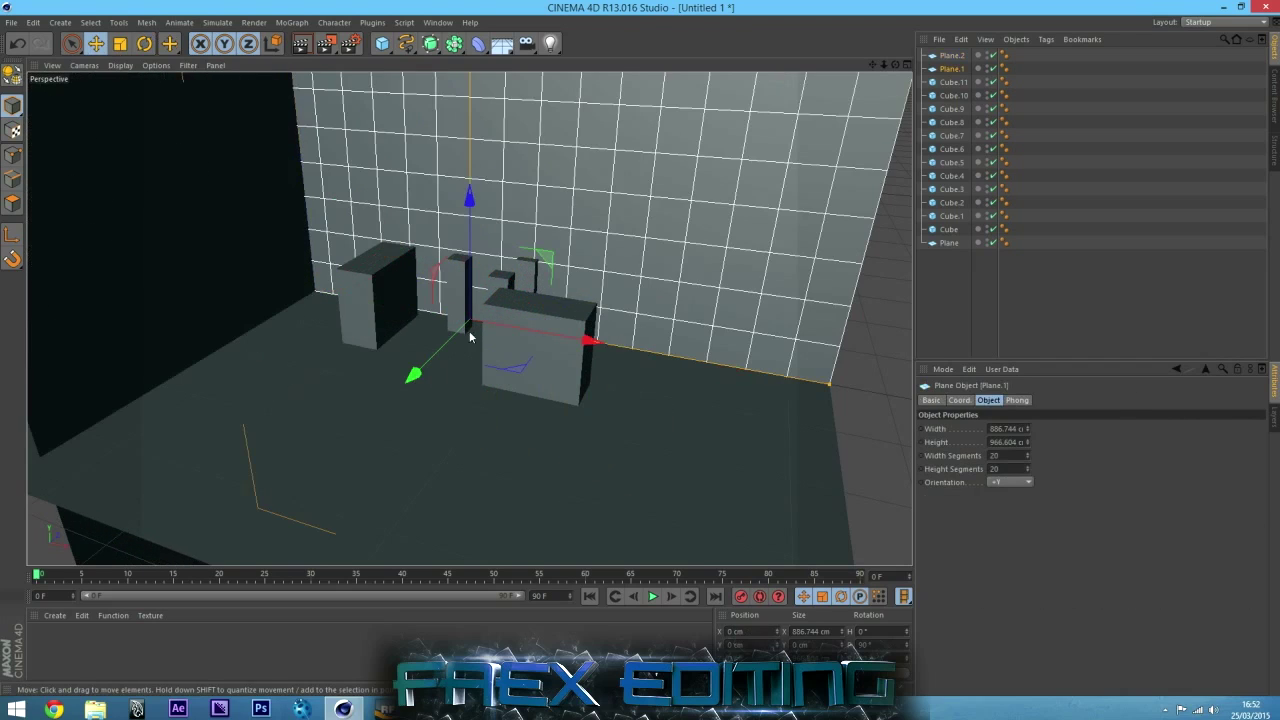
{"action": "left_click_drag", "start_coordinate": [448, 343], "coordinate": [501, 304]}
{"action": "left_click", "coordinate": [983, 306]}
{"action": "left_click_drag", "start_coordinate": [883, 64], "coordinate": [468, 319]}
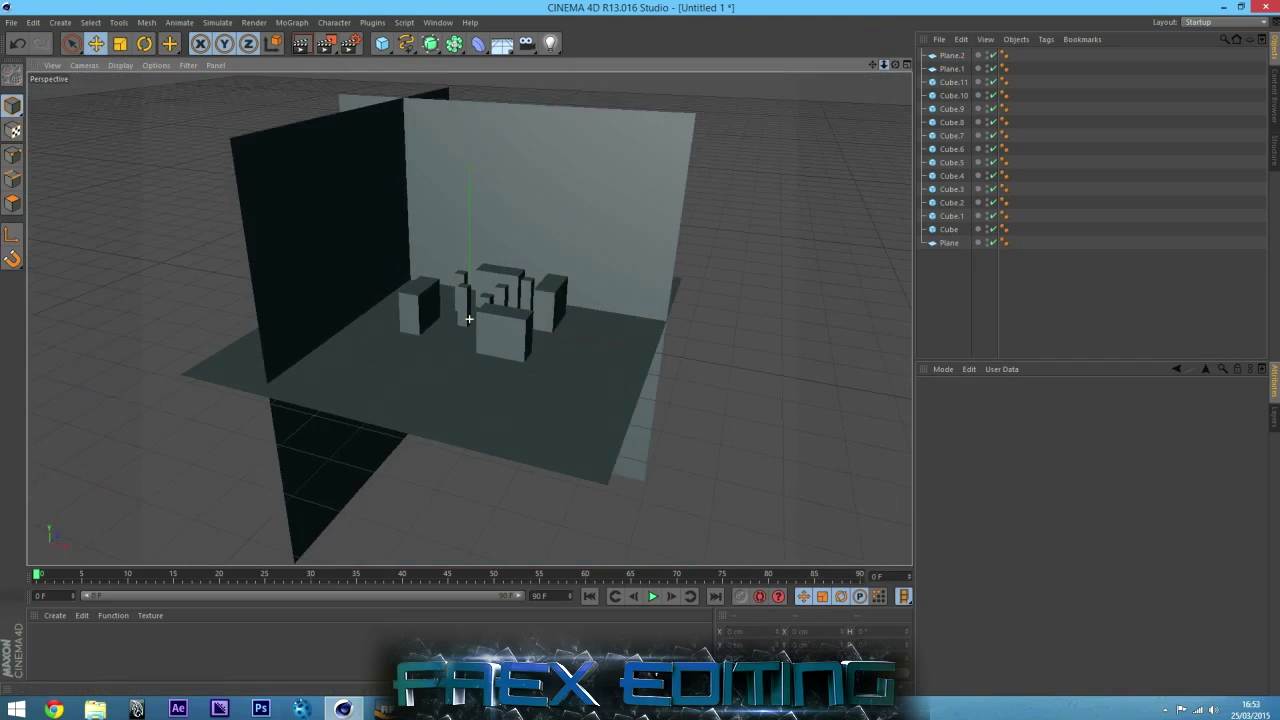
{"action": "left_click_drag", "start_coordinate": [895, 64], "coordinate": [874, 265]}
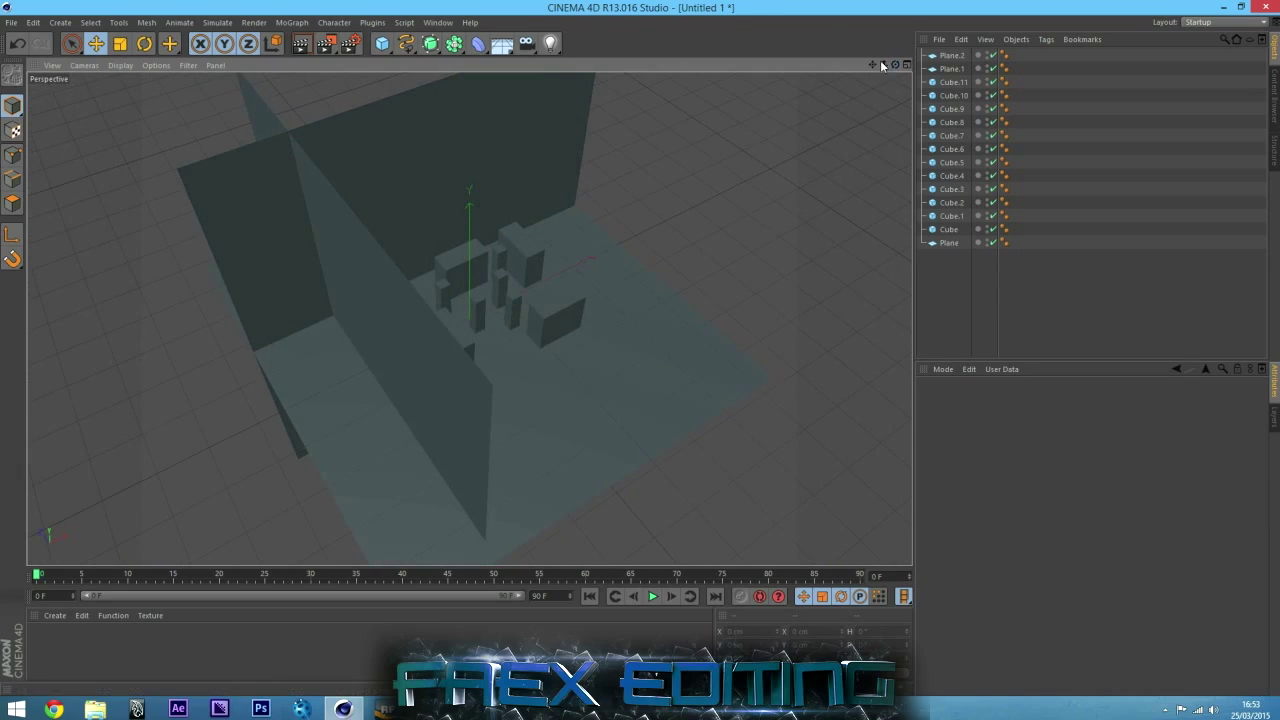
{"action": "left_click_drag", "start_coordinate": [895, 64], "coordinate": [443, 257]}
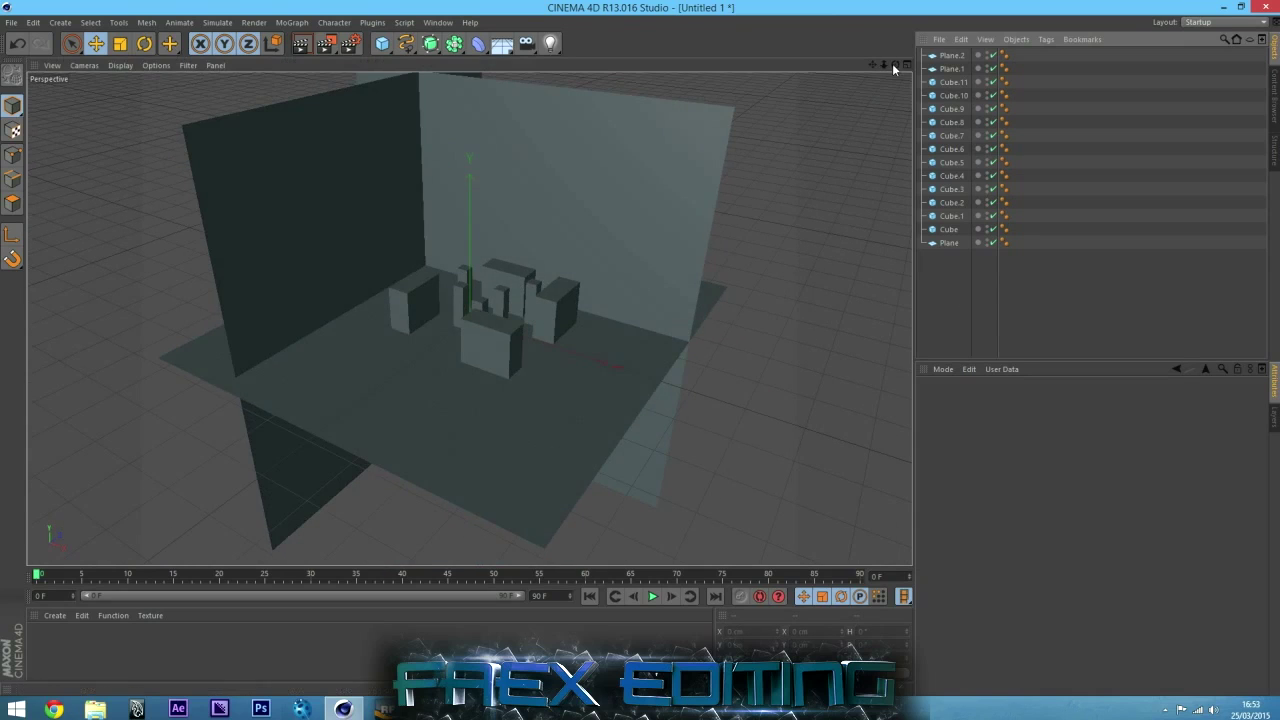
{"action": "left_click_drag", "start_coordinate": [895, 64], "coordinate": [484, 316]}
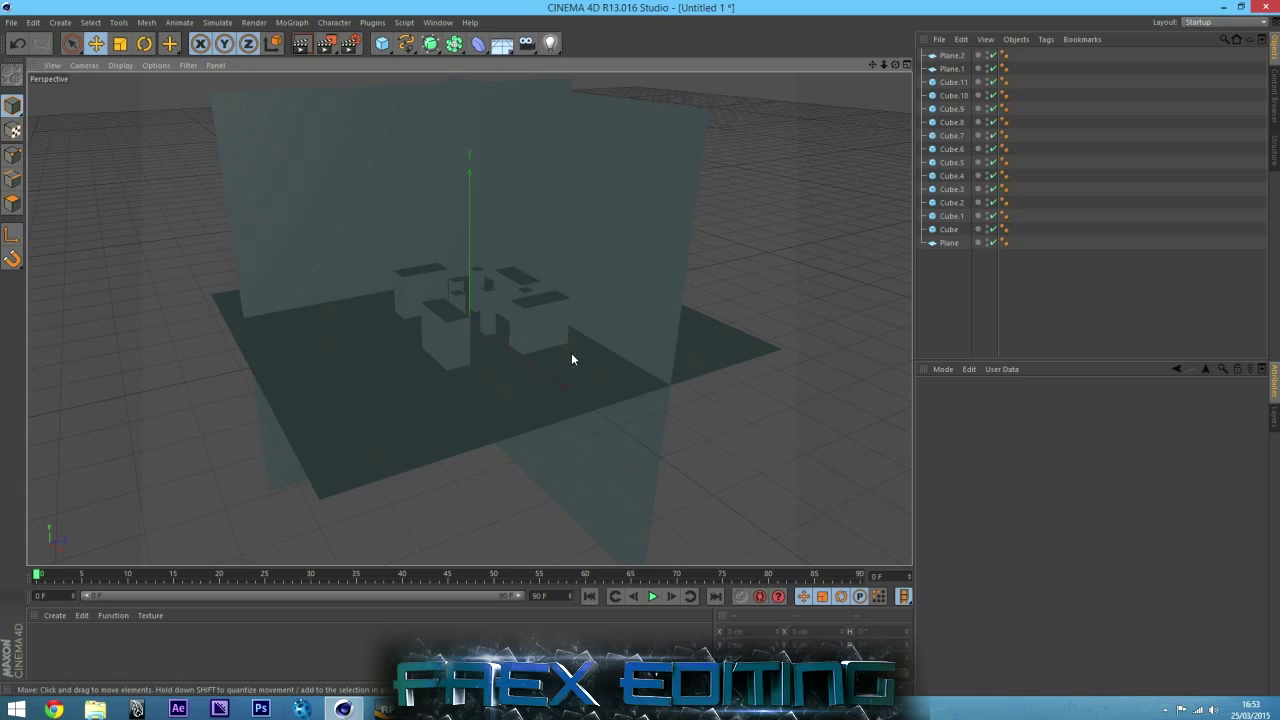
Open the RealFlow SD Exporter and add all the cubes and planes to its export list
{"action": "left_click", "coordinate": [373, 22]}
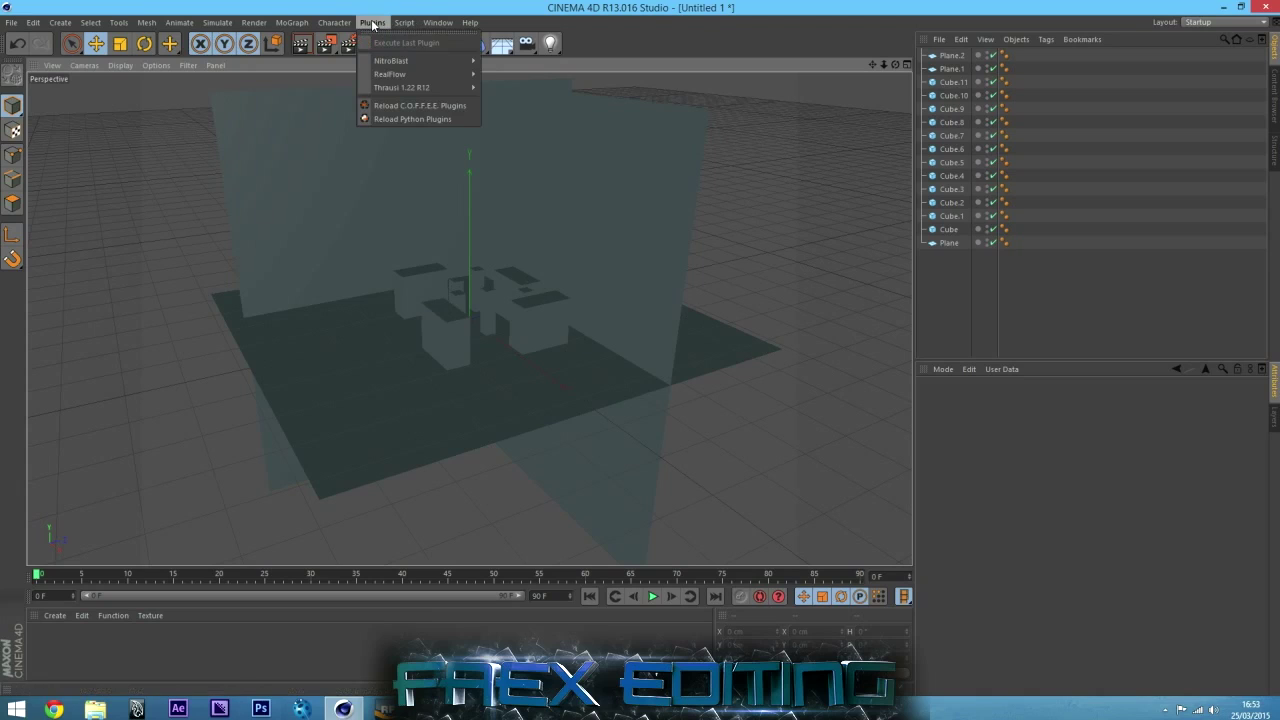
{"action": "mouse_move", "coordinate": [421, 74]}
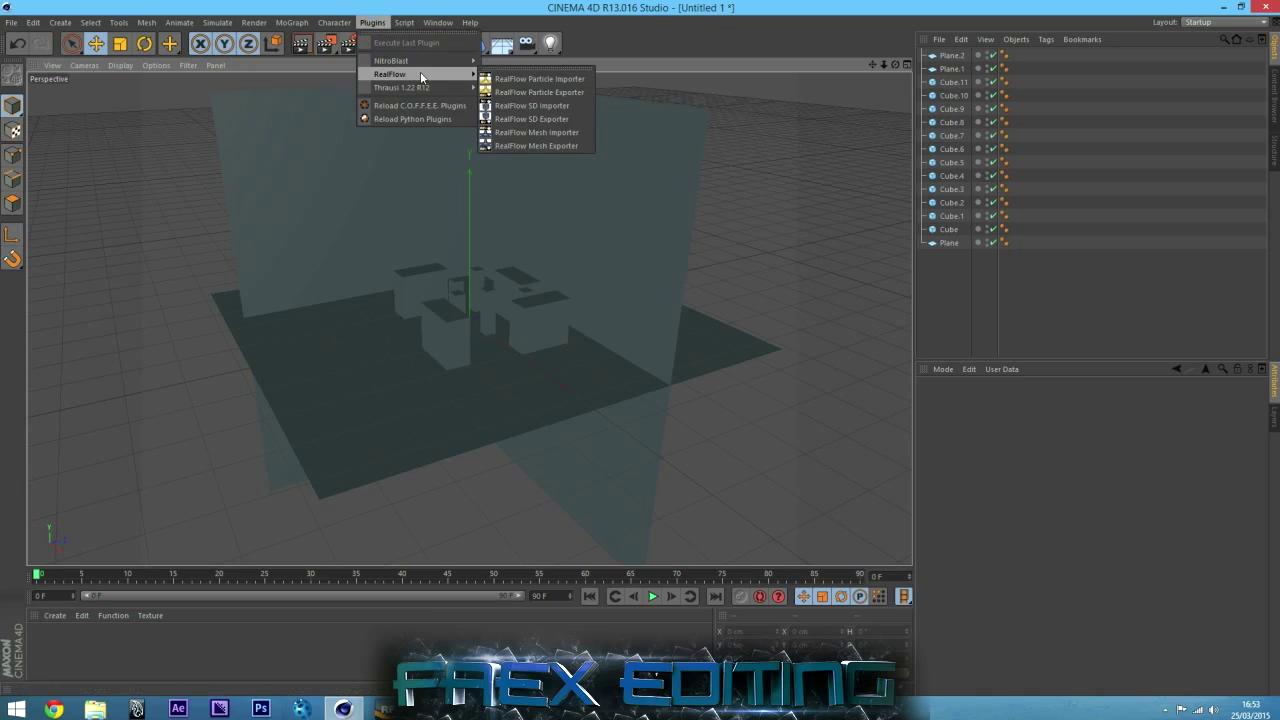
{"action": "left_click", "coordinate": [518, 121]}
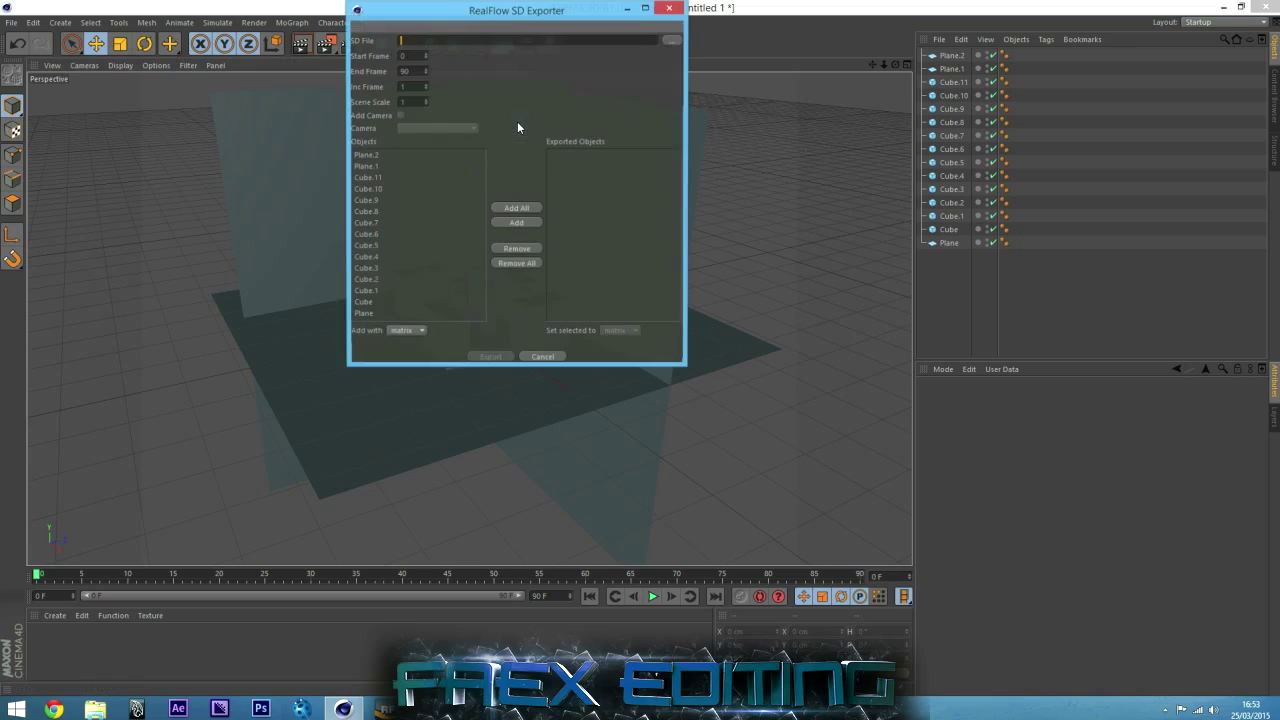
{"action": "left_click_drag", "start_coordinate": [490, 9], "coordinate": [763, 165]}
{"action": "left_click", "coordinate": [639, 321]}
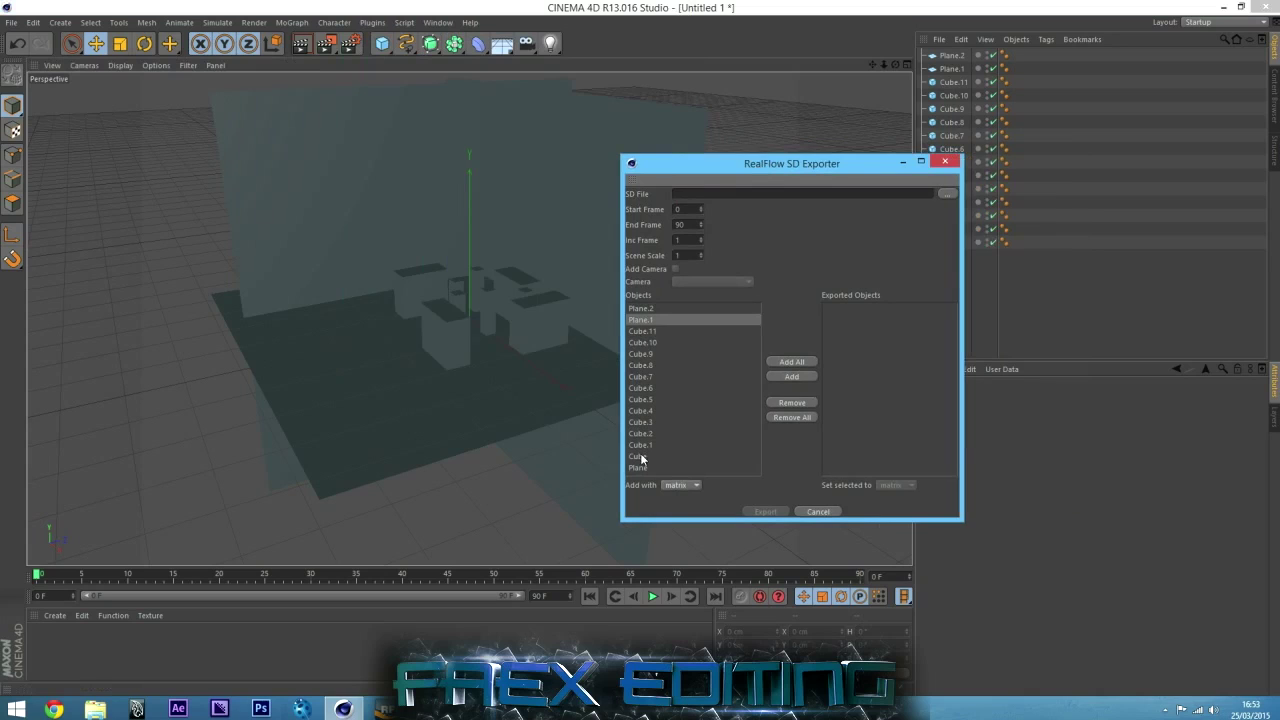
{"action": "left_click_drag", "start_coordinate": [830, 163], "coordinate": [790, 167]}
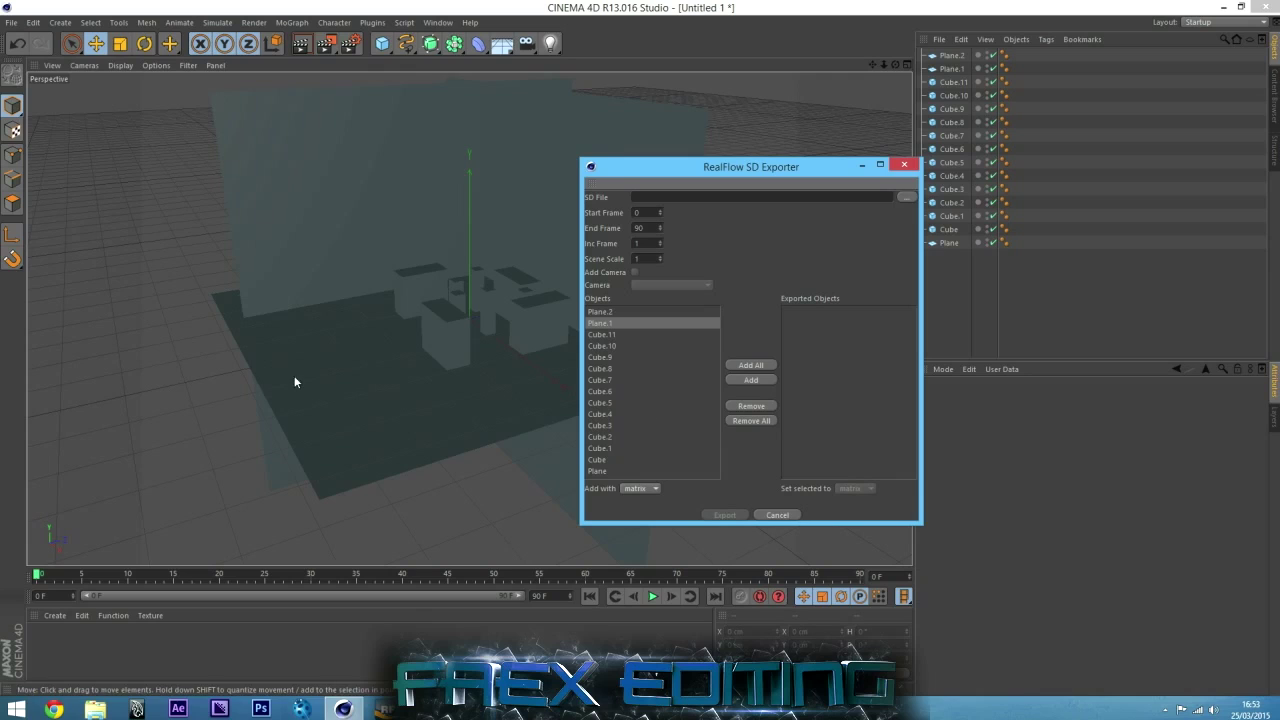
{"action": "left_click", "coordinate": [757, 366]}
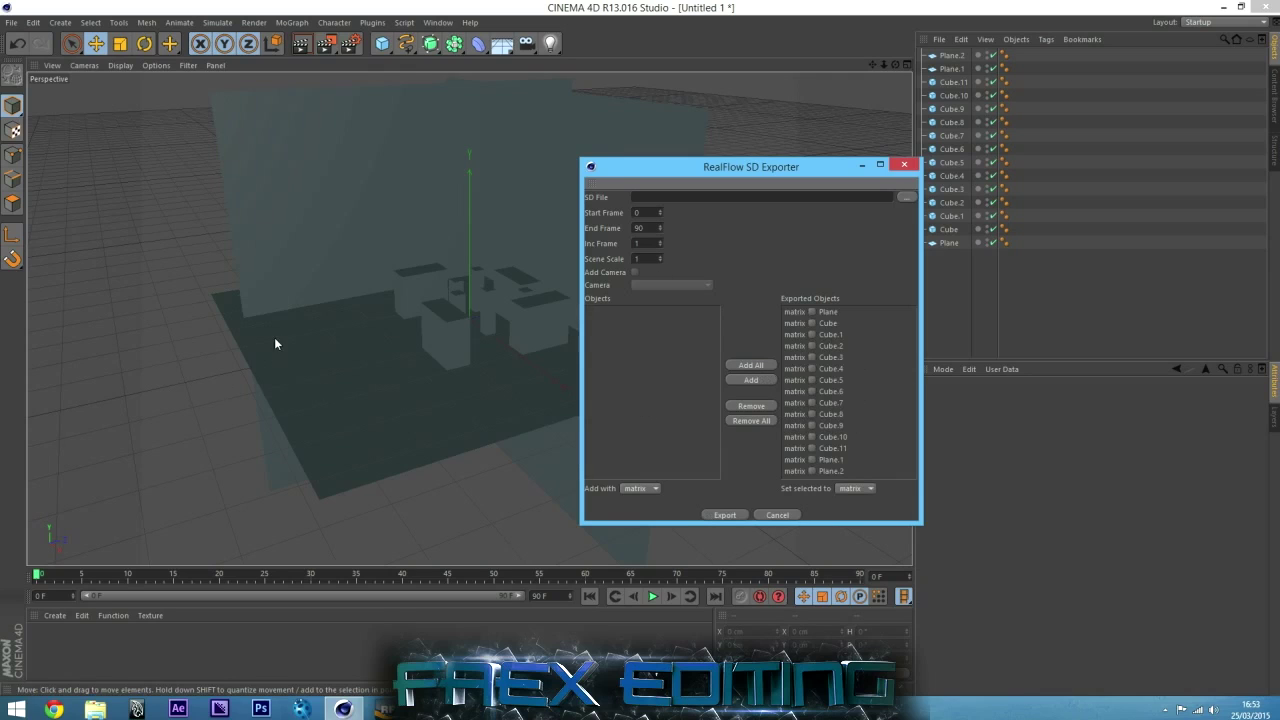
{"action": "left_click", "coordinate": [813, 358]}
{"action": "left_click", "coordinate": [752, 406]}
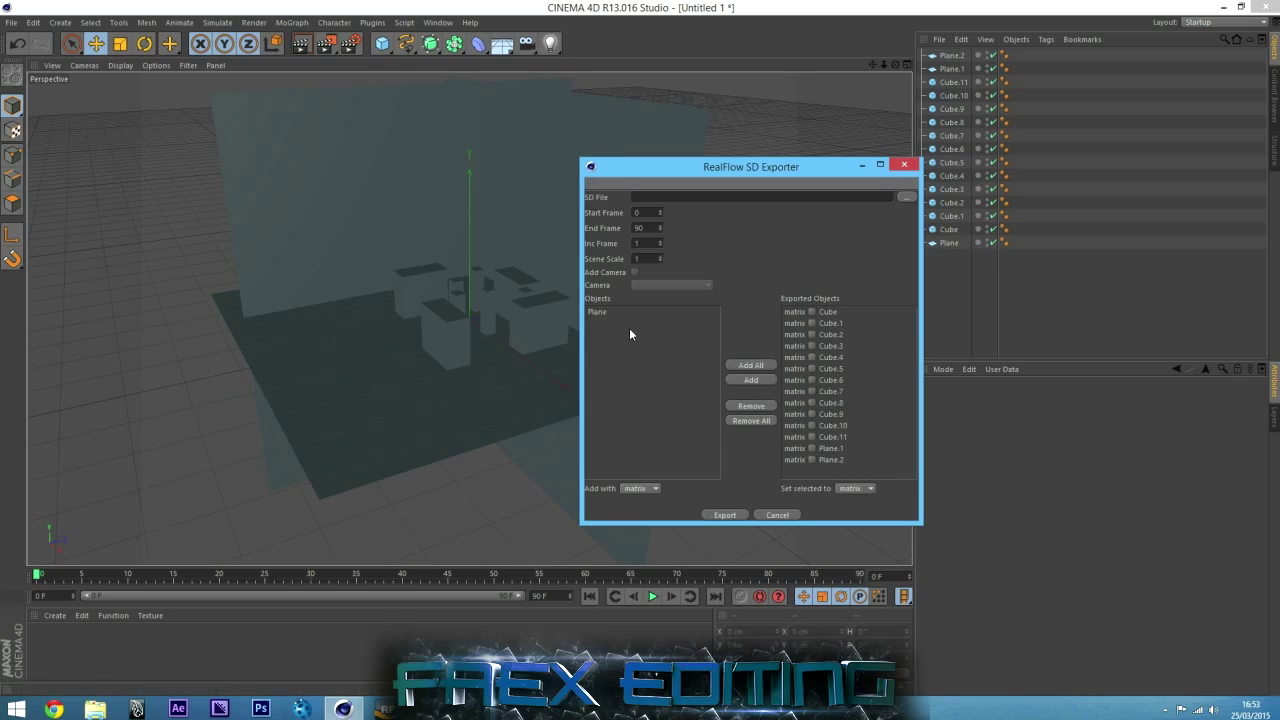
{"action": "left_click", "coordinate": [626, 329]}
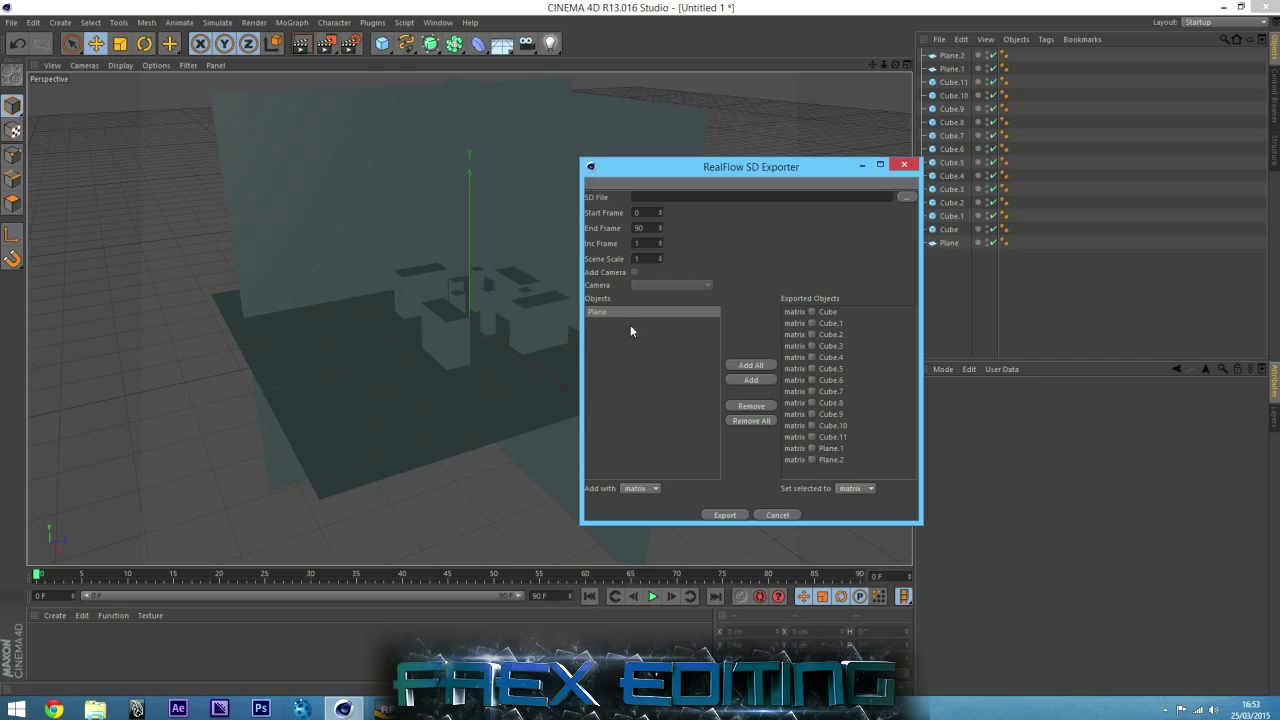
{"action": "left_click", "coordinate": [752, 366]}
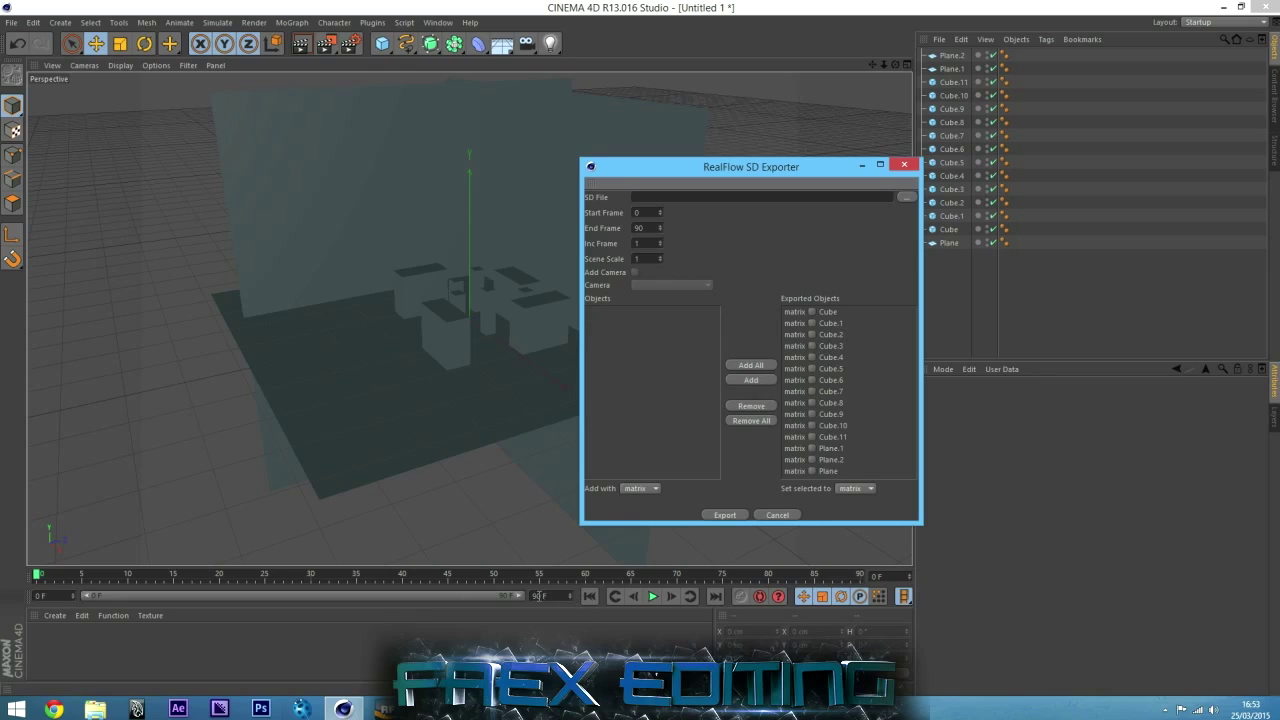
Set the scene's end frame and preview range to 200, then select the exporter's End Frame value
{"action": "double_click", "coordinate": [540, 595]}
{"action": "type", "text": "200"}
{"action": "key", "text": "Return"}
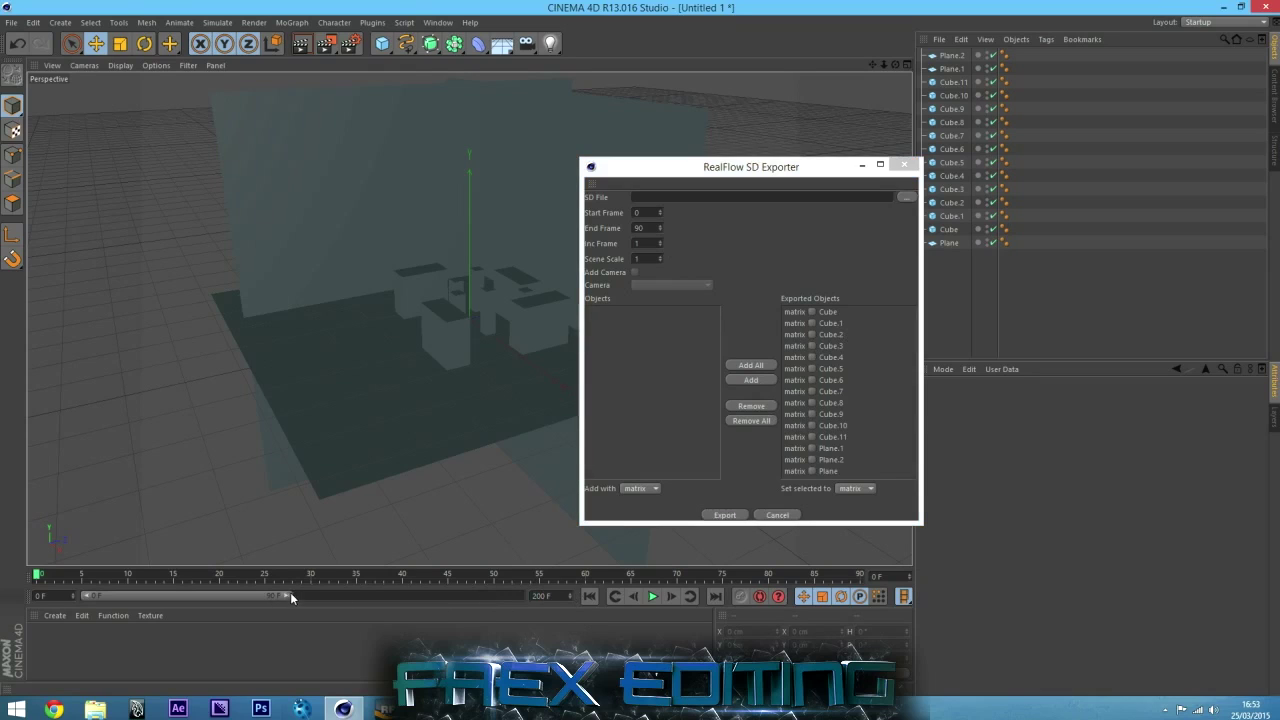
{"action": "left_click_drag", "start_coordinate": [292, 596], "coordinate": [539, 605]}
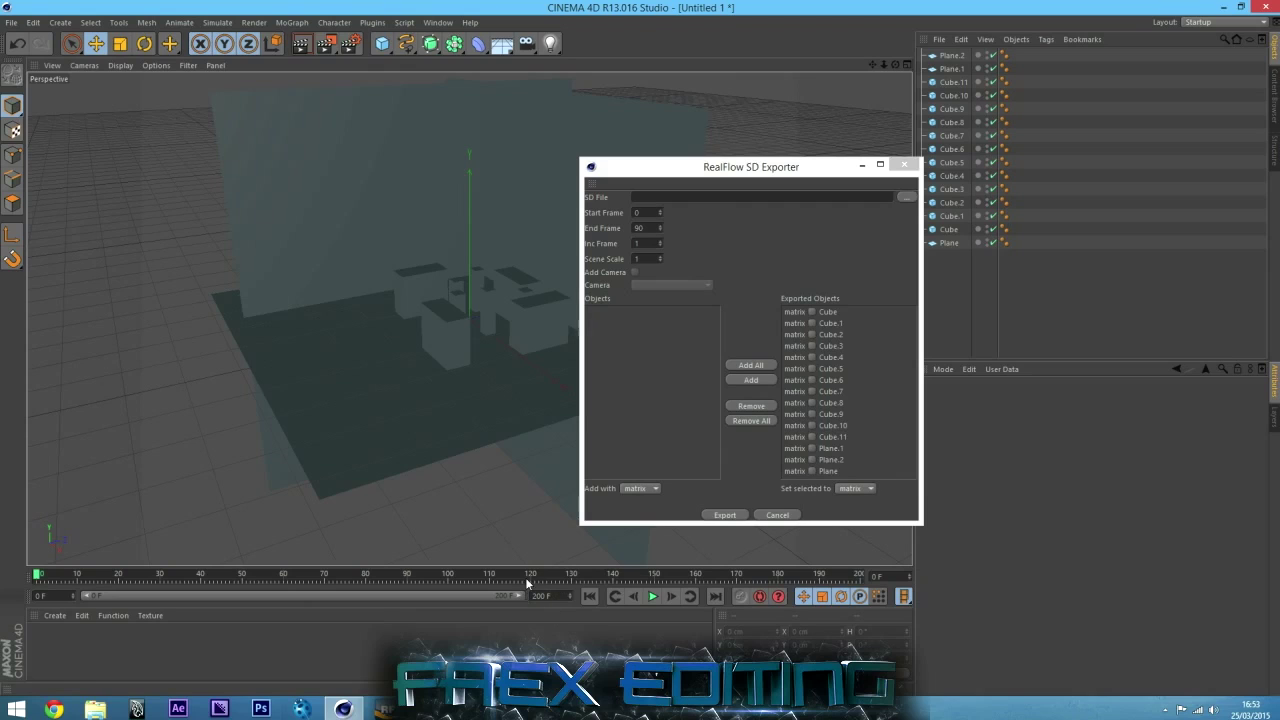
{"action": "double_click", "coordinate": [640, 228]}
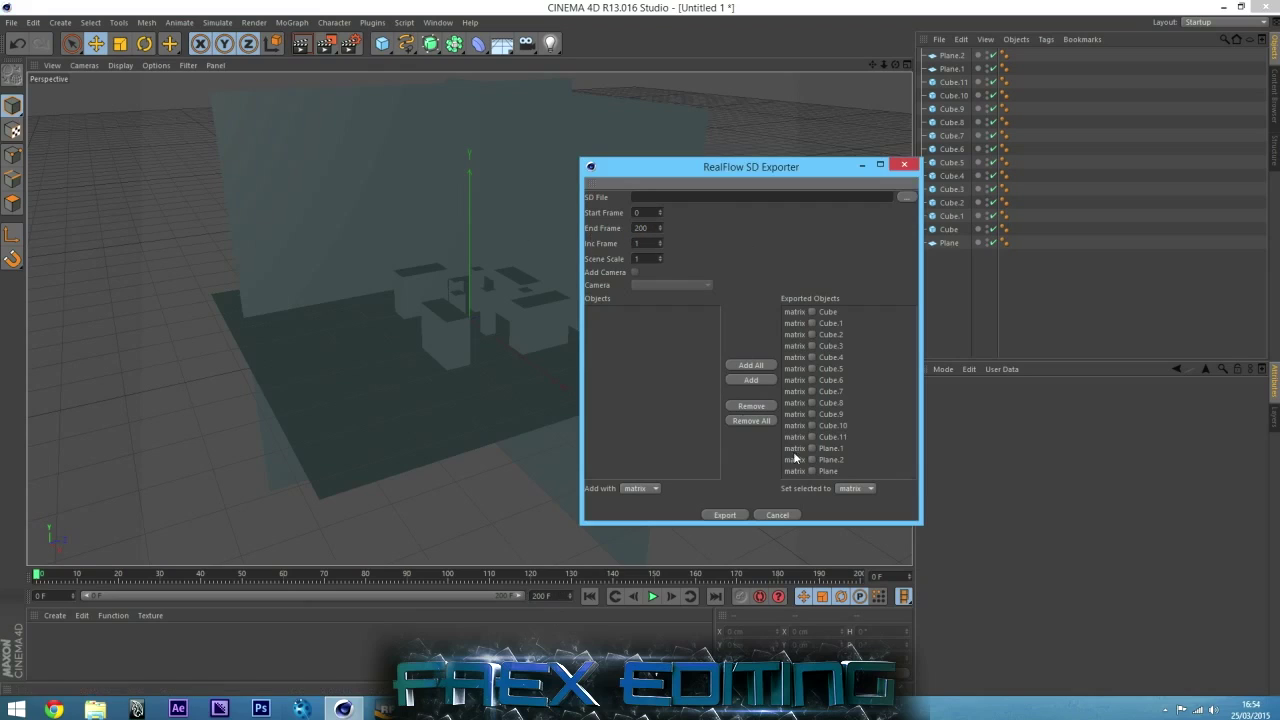
Export the scene to tut.sd on the Desktop, then minimize Cinema 4D to show the desktop
{"action": "left_click", "coordinate": [903, 197]}
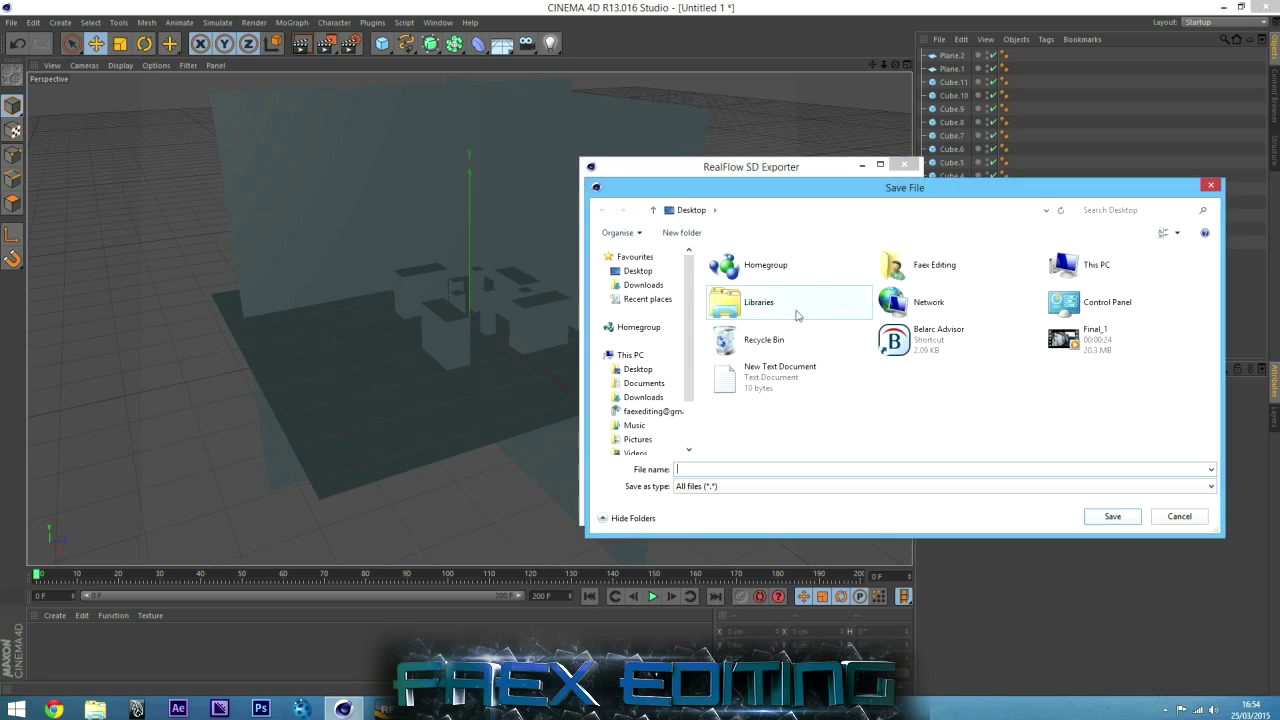
{"action": "left_click", "coordinate": [637, 271]}
{"action": "left_click", "coordinate": [720, 470]}
{"action": "type", "text": "tut"}
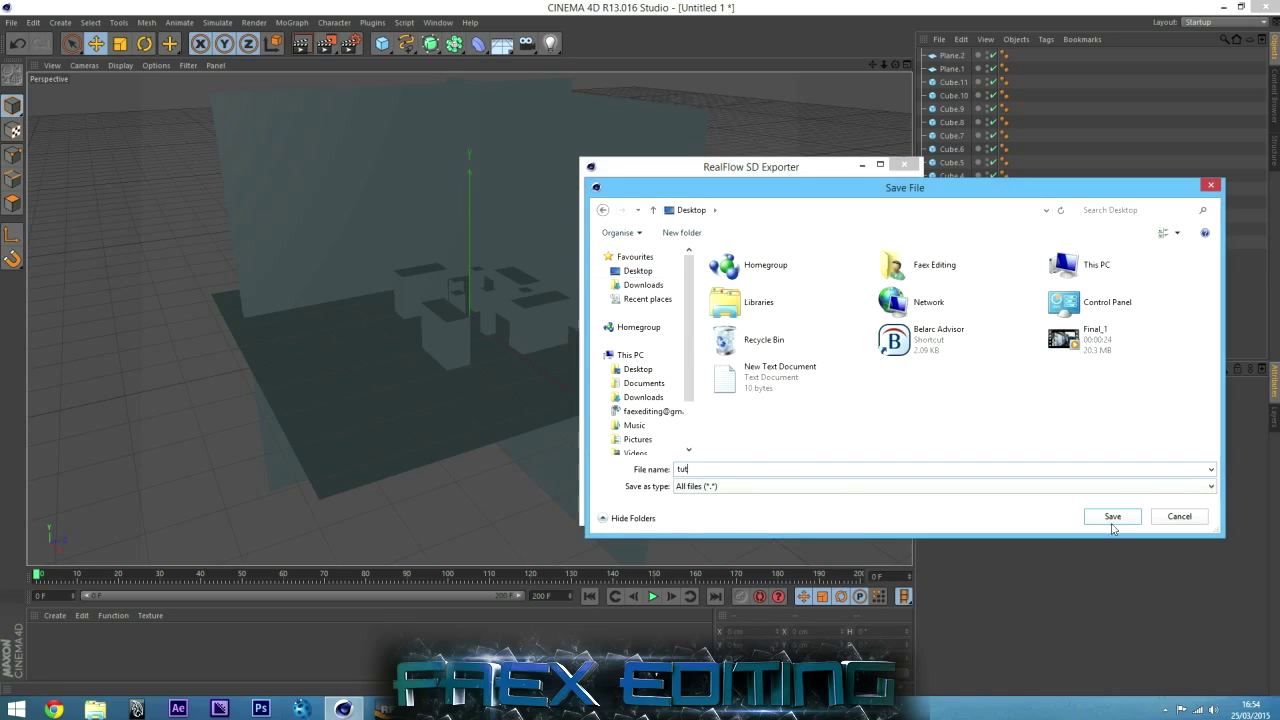
{"action": "left_click", "coordinate": [1112, 519]}
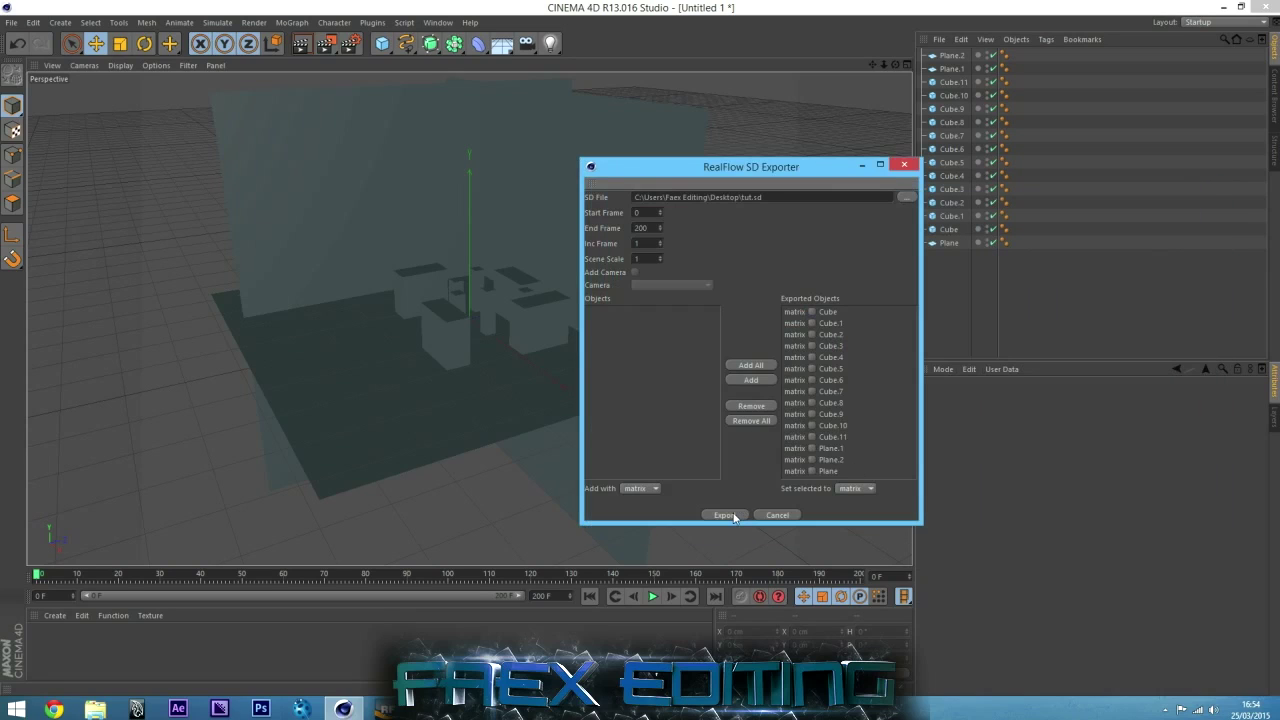
{"action": "left_click", "coordinate": [725, 515]}
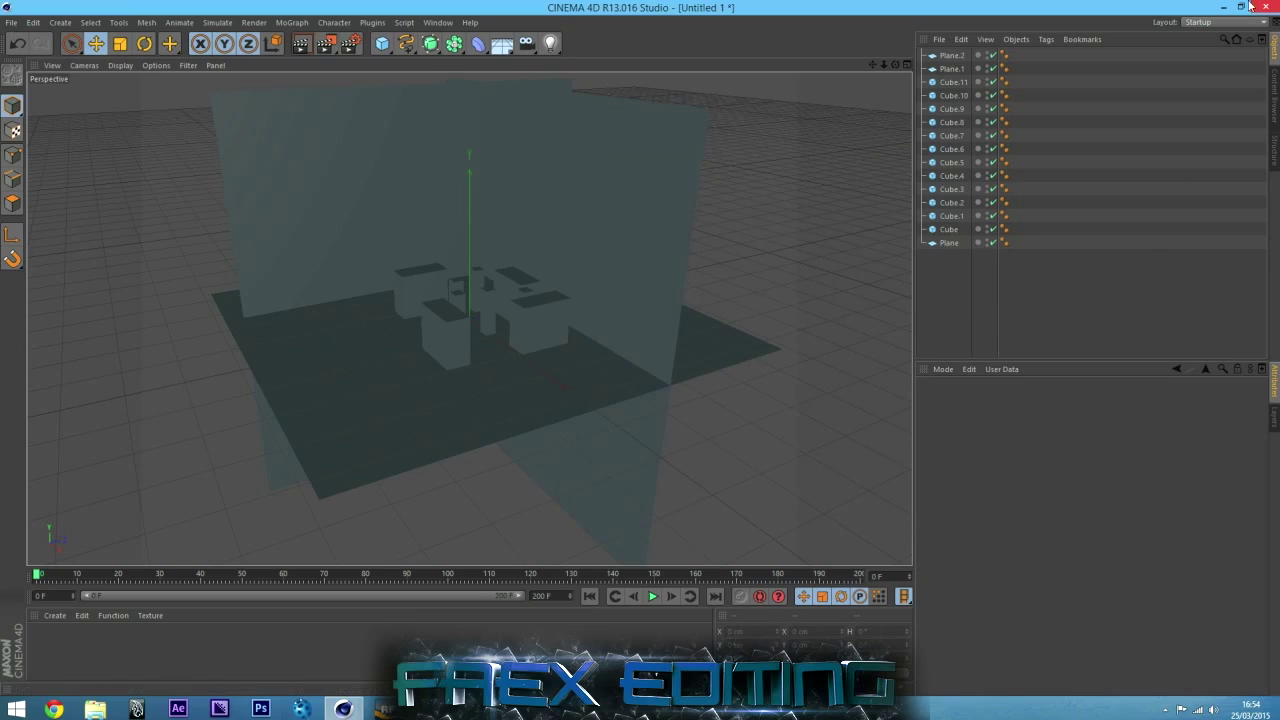
{"action": "key", "text": "super+d"}
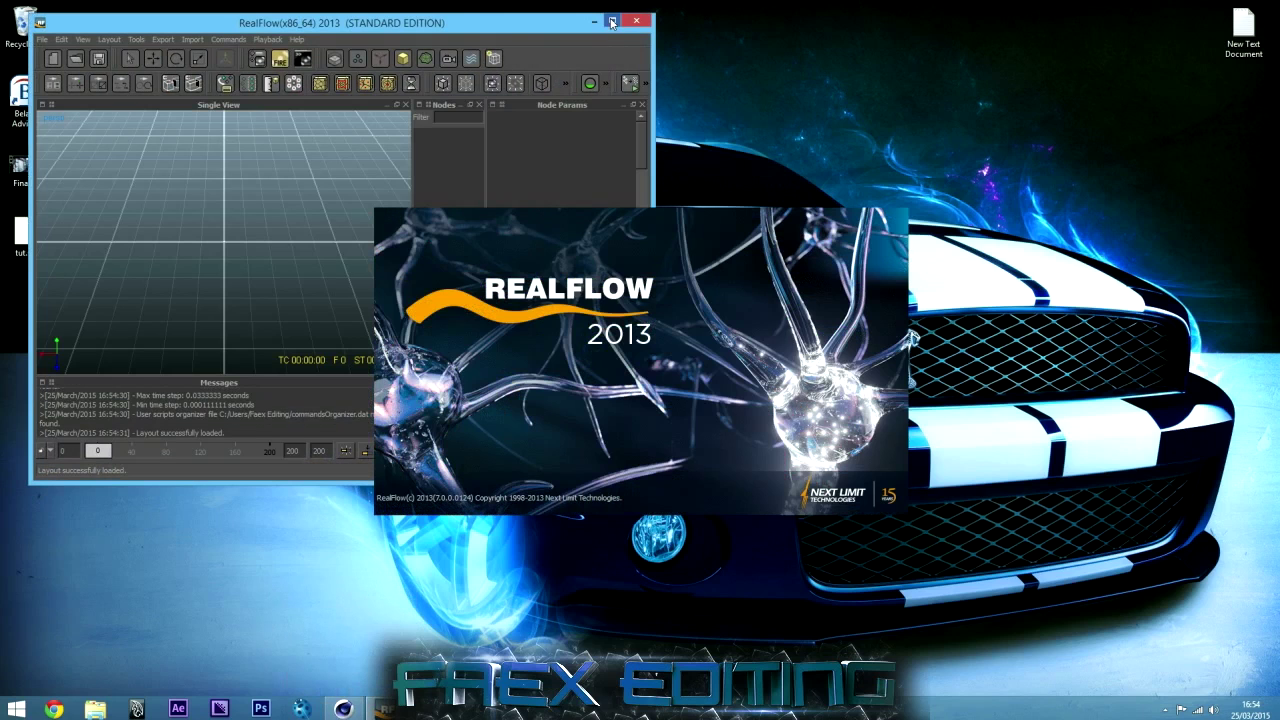
Maximize RealFlow and create a new project named tut
{"action": "left_click", "coordinate": [612, 21]}
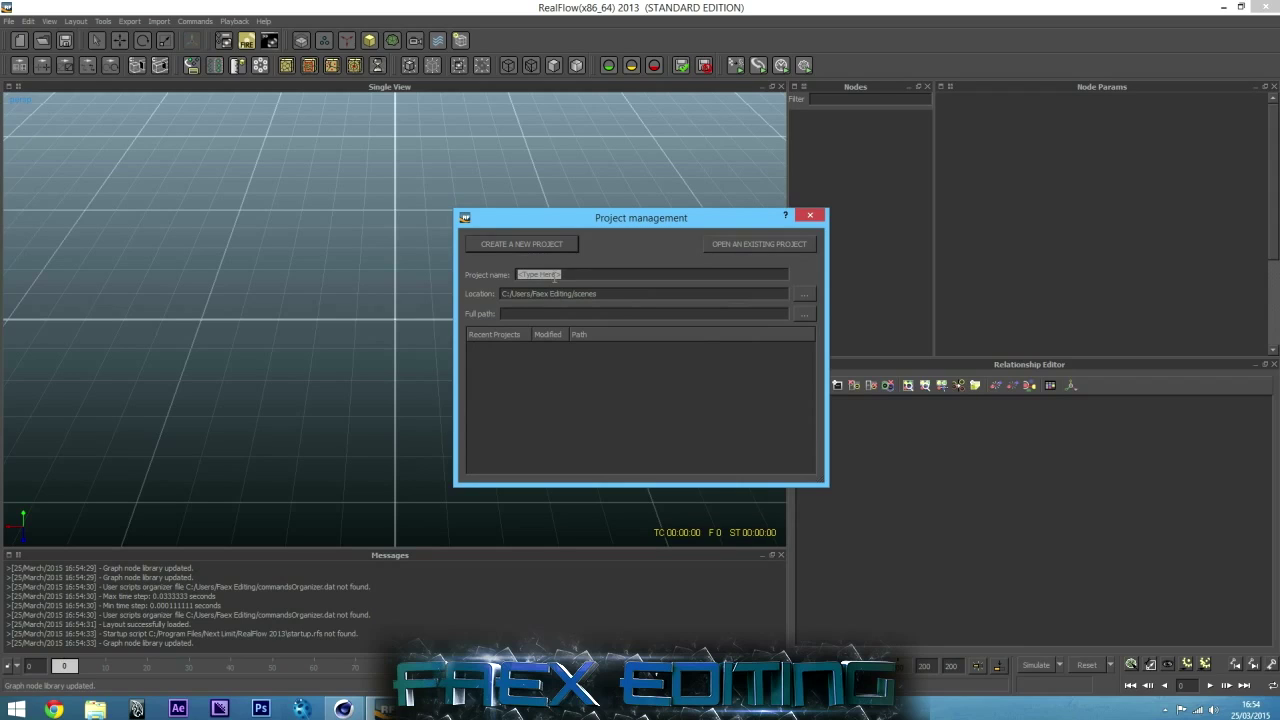
{"action": "type", "text": "tut"}
{"action": "left_click", "coordinate": [488, 246]}
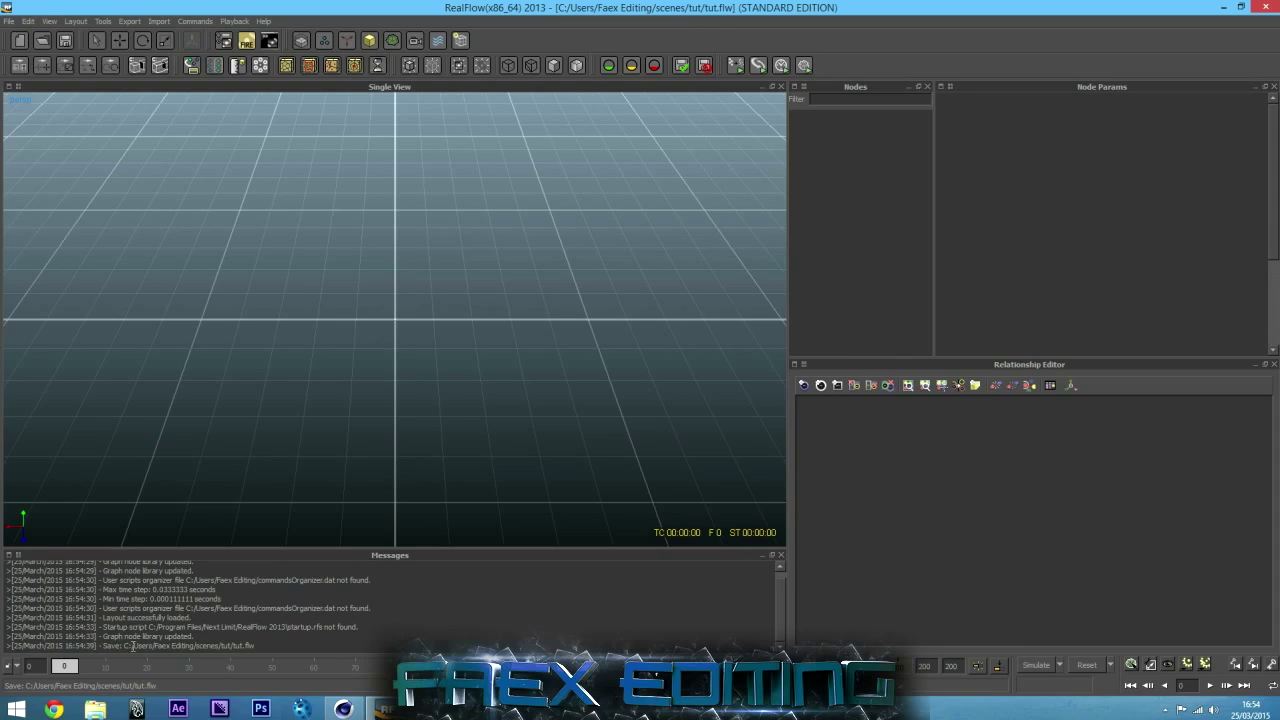
Check the saved project path in the log and orbit the empty viewport to a diagonal angle
{"action": "left_click_drag", "start_coordinate": [133, 646], "coordinate": [221, 646]}
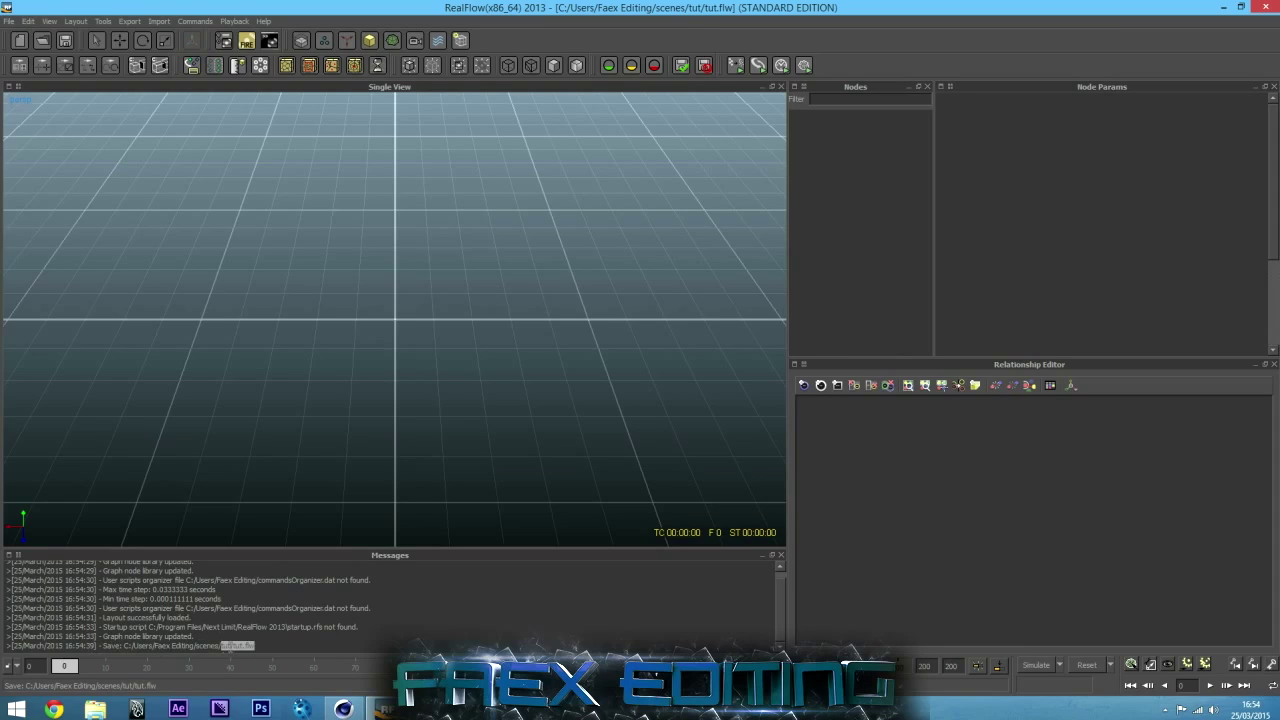
{"action": "left_click", "coordinate": [271, 646]}
{"action": "left_click_drag", "start_coordinate": [256, 646], "coordinate": [113, 571]}
{"action": "left_click", "coordinate": [266, 616]}
{"action": "left_click", "coordinate": [343, 708]}
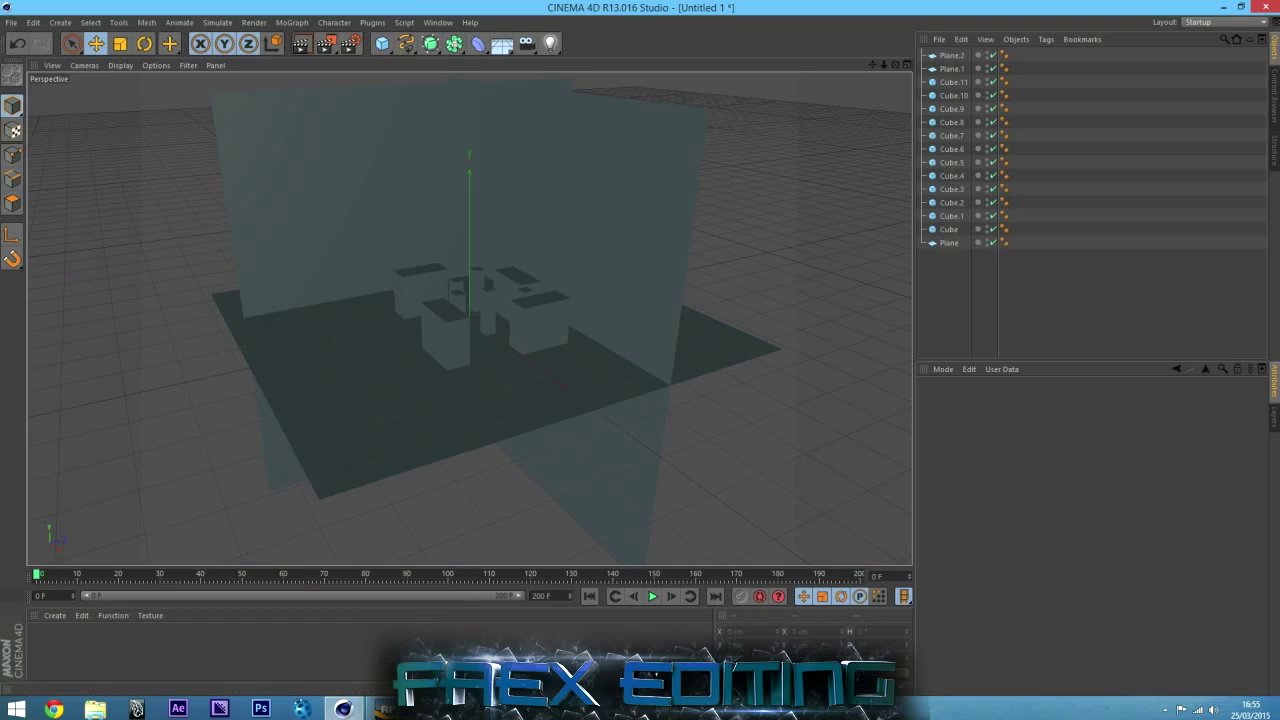
{"action": "left_click", "coordinate": [384, 708]}
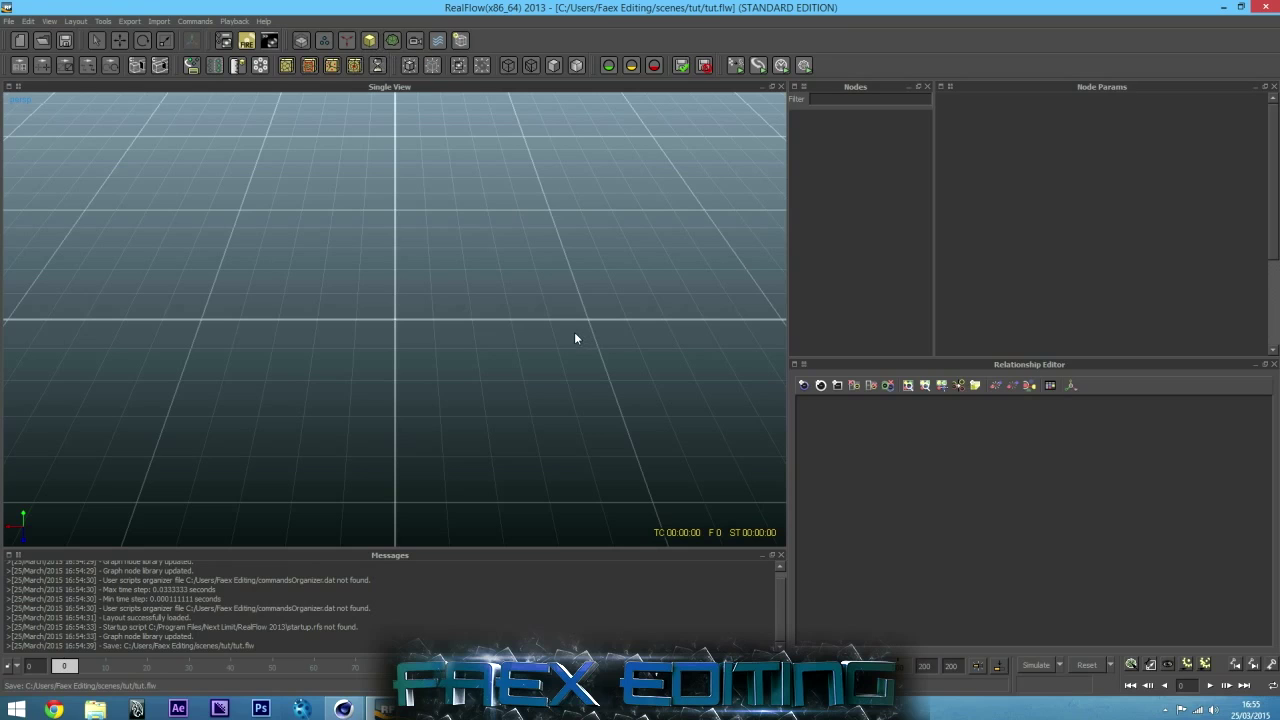
{"action": "left_click_drag", "start_coordinate": [537, 334], "coordinate": [594, 291], "text": "alt"}
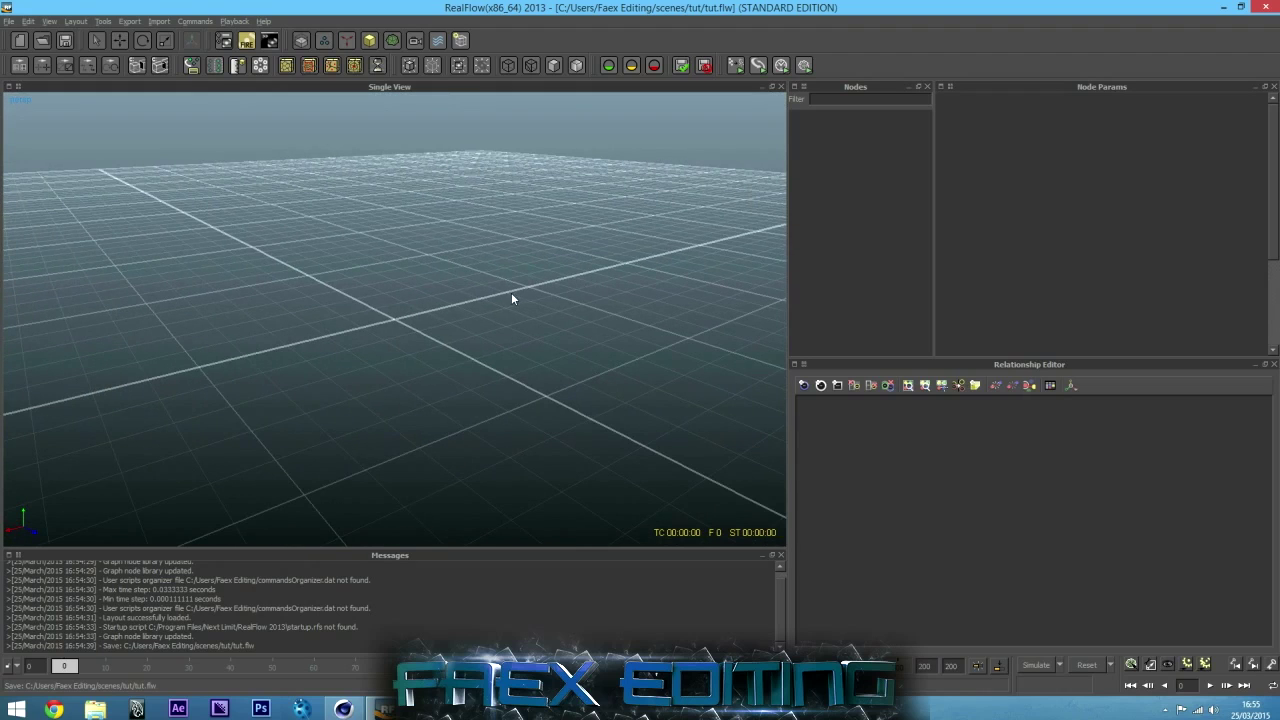
{"action": "left_click_drag", "start_coordinate": [514, 297], "coordinate": [519, 222], "text": "alt"}
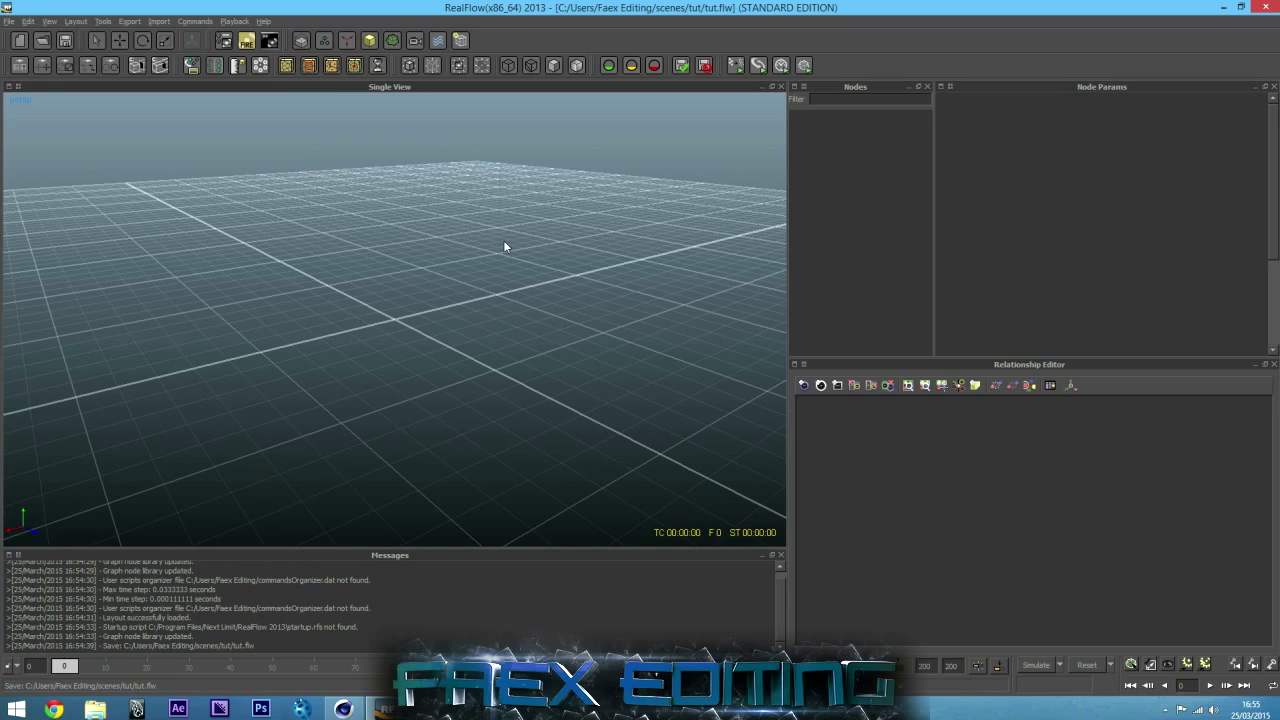
{"action": "left_click_drag", "start_coordinate": [504, 246], "coordinate": [277, 304], "text": "alt"}
{"action": "left_click_drag", "start_coordinate": [383, 323], "coordinate": [505, 285], "text": "alt"}
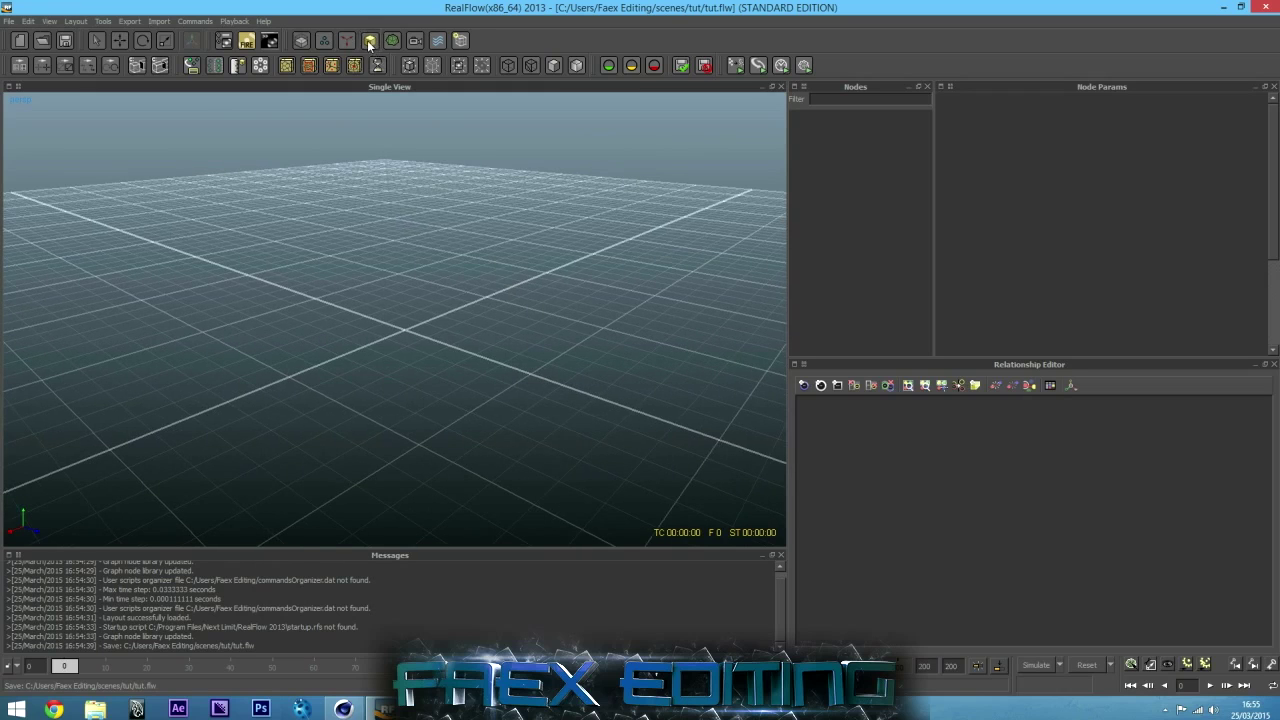
Import tut.sd from the Desktop and orbit around the imported cubes and planes
{"action": "left_click", "coordinate": [369, 41]}
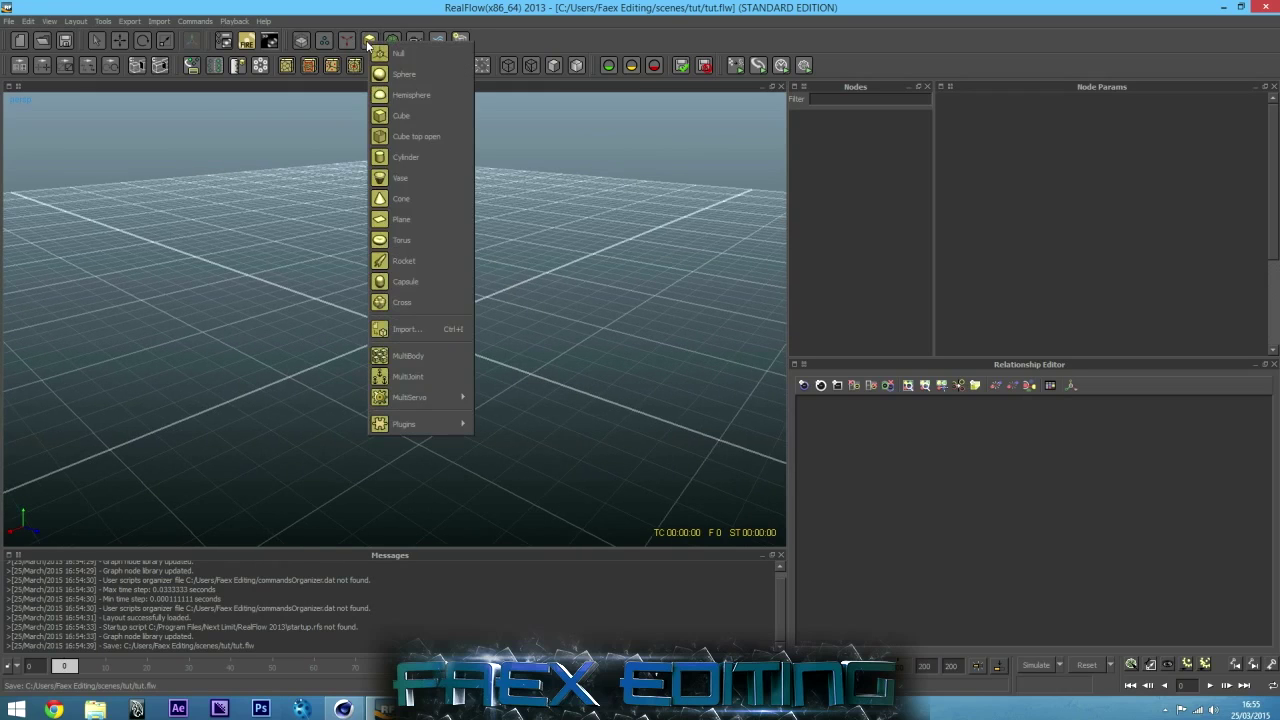
{"action": "left_click", "coordinate": [407, 329]}
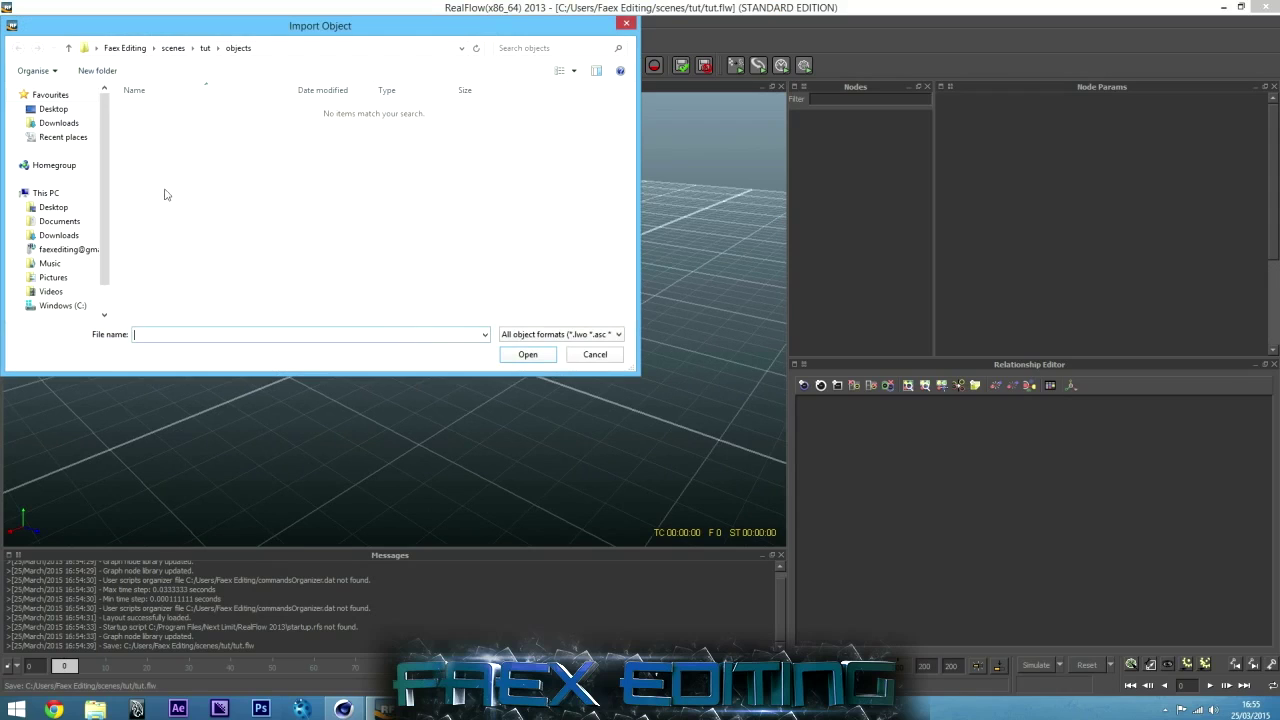
{"action": "left_click", "coordinate": [70, 212]}
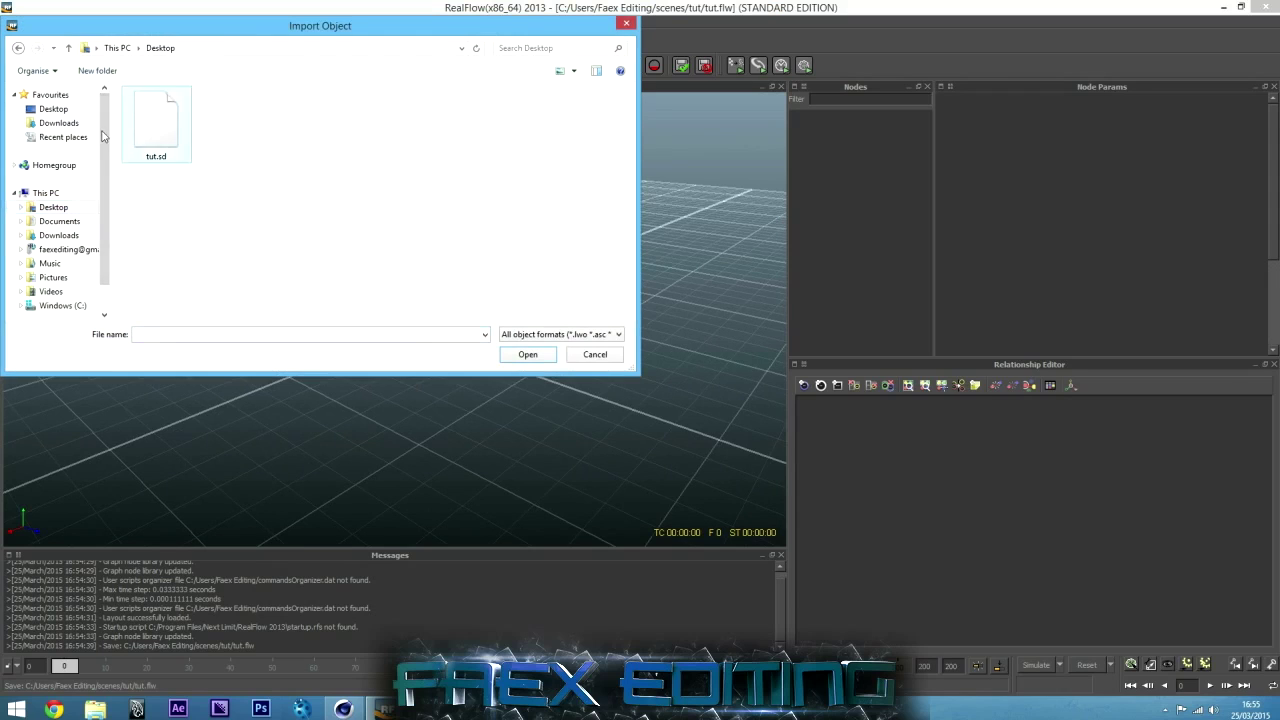
{"action": "left_click", "coordinate": [172, 130]}
{"action": "left_click", "coordinate": [522, 355]}
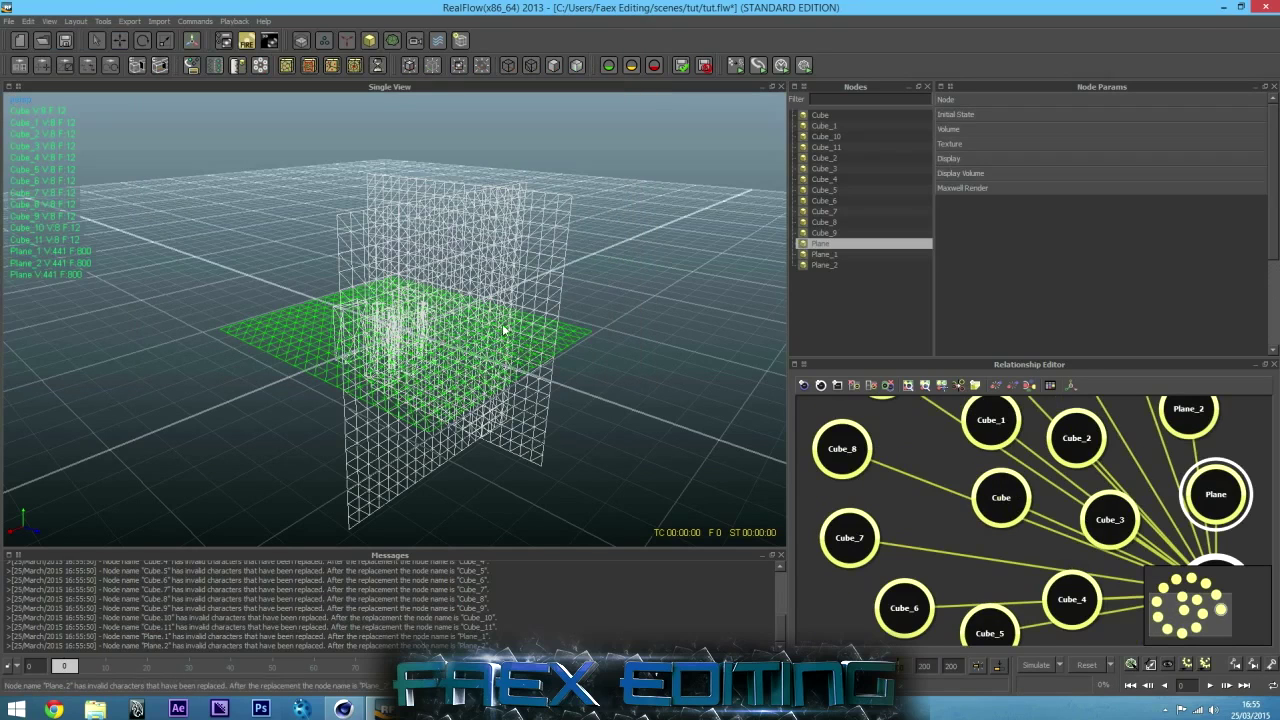
{"action": "left_click_drag", "start_coordinate": [589, 303], "coordinate": [199, 288], "text": "alt"}
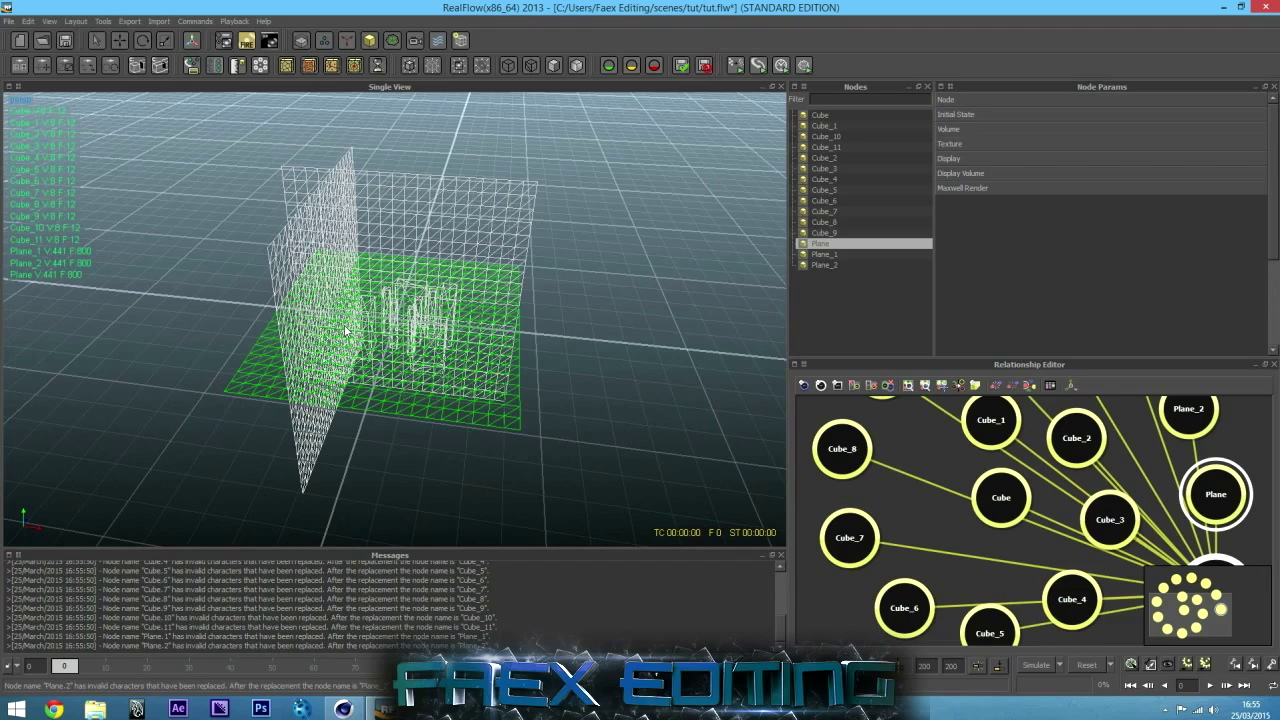
{"action": "left_click_drag", "start_coordinate": [591, 326], "coordinate": [609, 301], "text": "alt"}
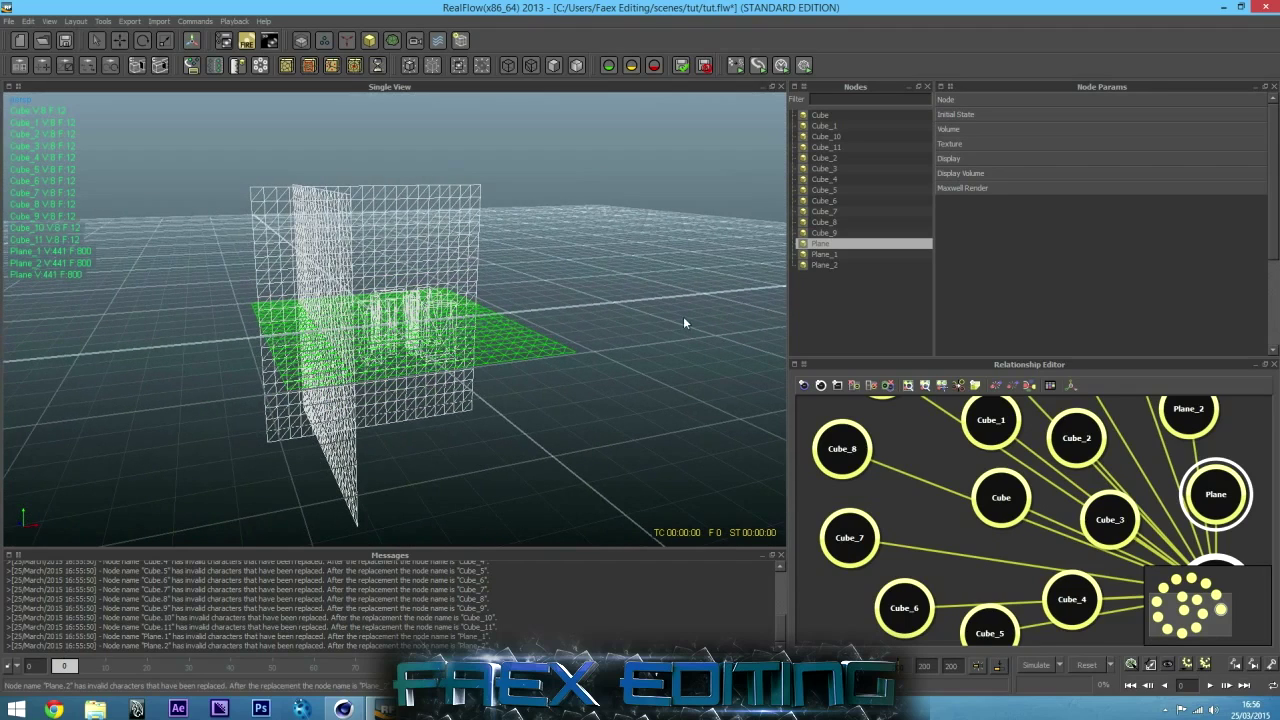
Select all nodes with Ctrl+A, set them flat shaded, then deselect and orbit the scene
{"action": "left_click", "coordinate": [810, 305]}
{"action": "key", "text": "ctrl+a"}
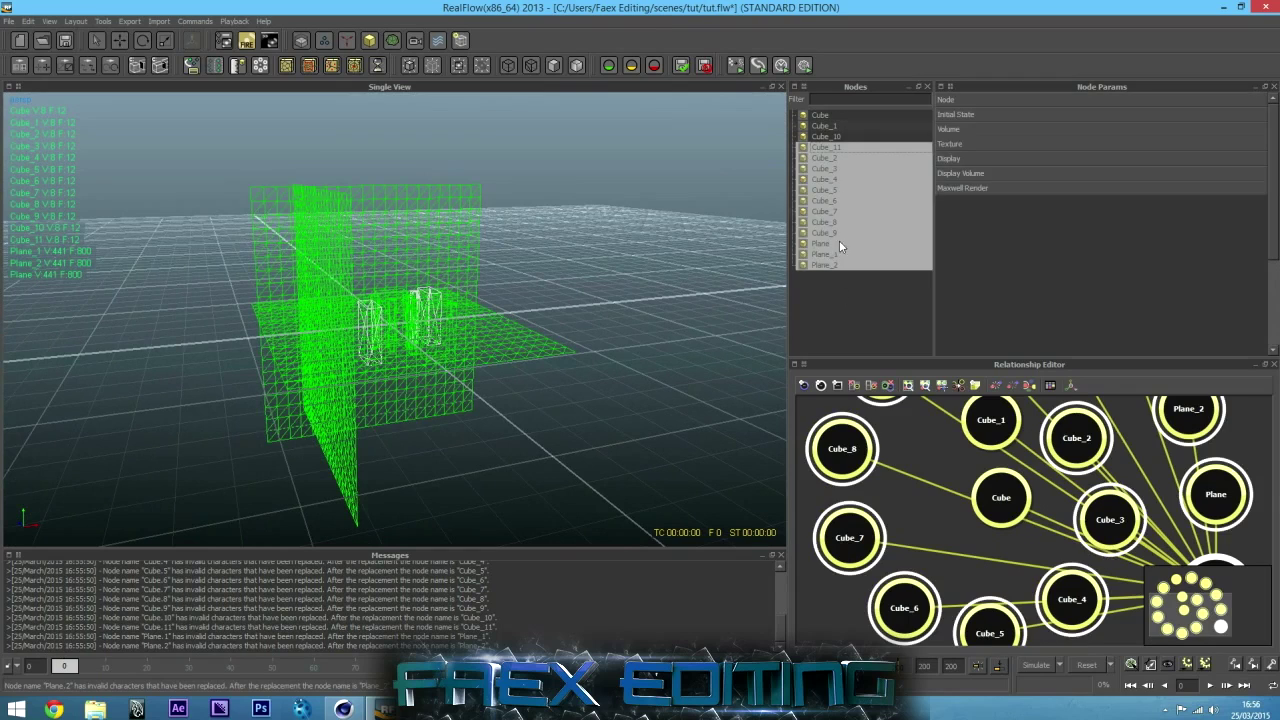
{"action": "key", "text": "ctrl+a"}
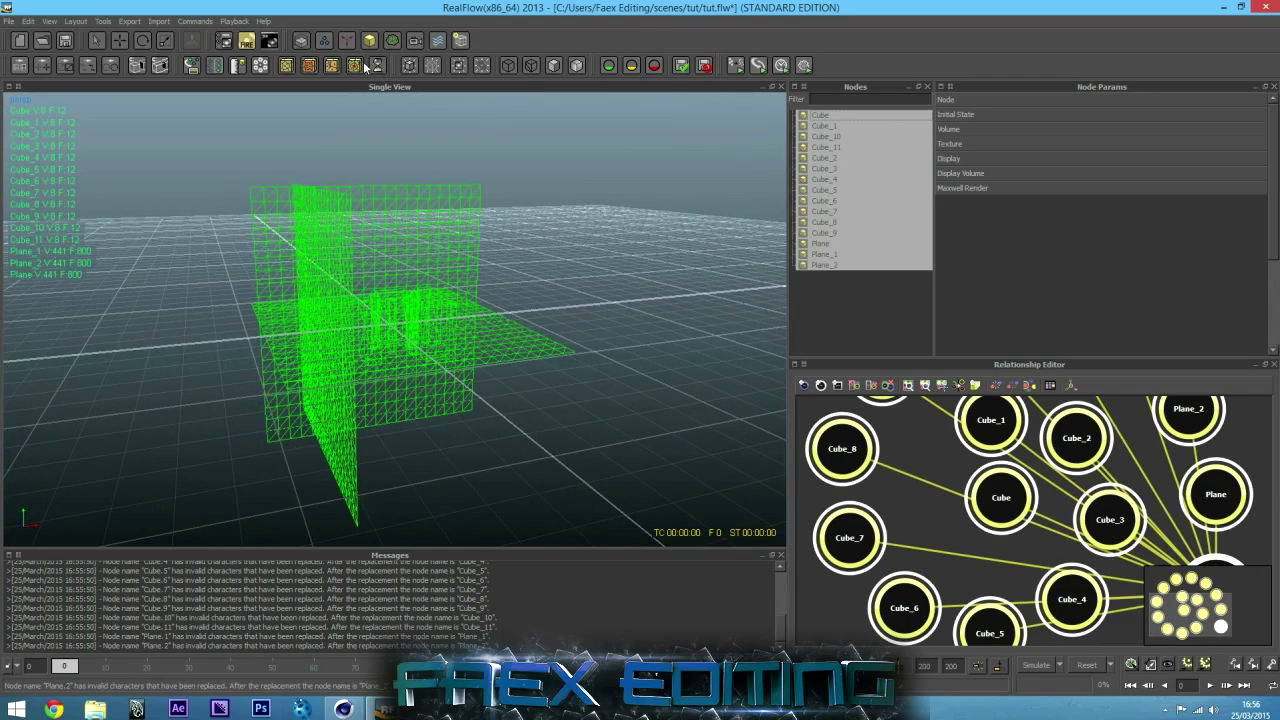
{"action": "left_click", "coordinate": [555, 65]}
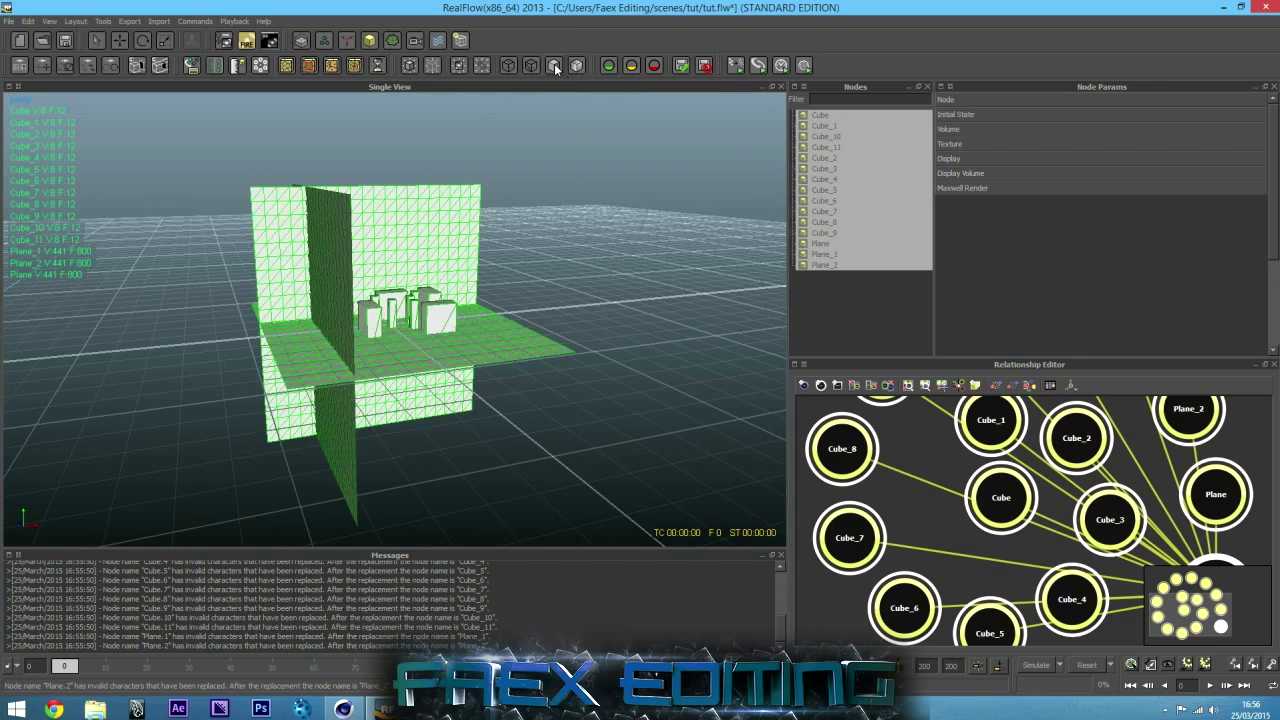
{"action": "left_click", "coordinate": [851, 313]}
{"action": "left_click_drag", "start_coordinate": [701, 265], "coordinate": [606, 280], "text": "alt"}
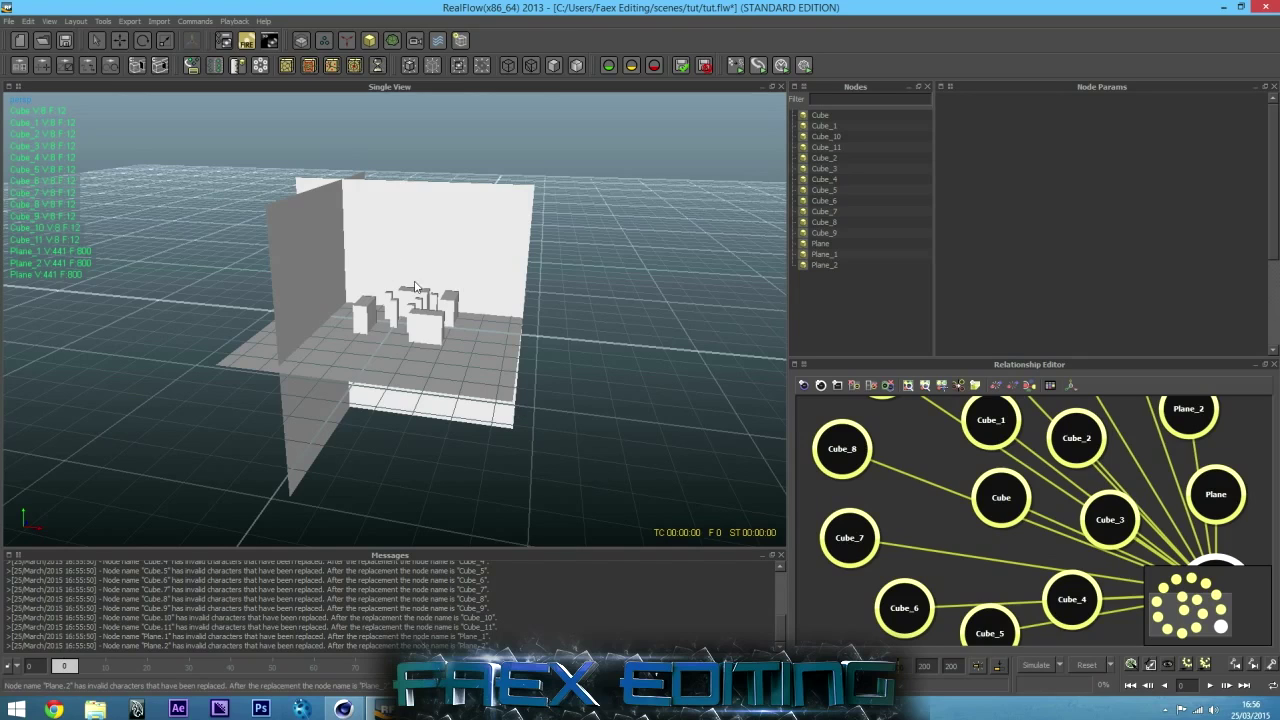
{"action": "left_click", "coordinate": [852, 343]}
Add a Gravity daemon (Gravity01) and a Circle emitter (Circle01) to the scene
{"action": "left_click", "coordinate": [346, 40]}
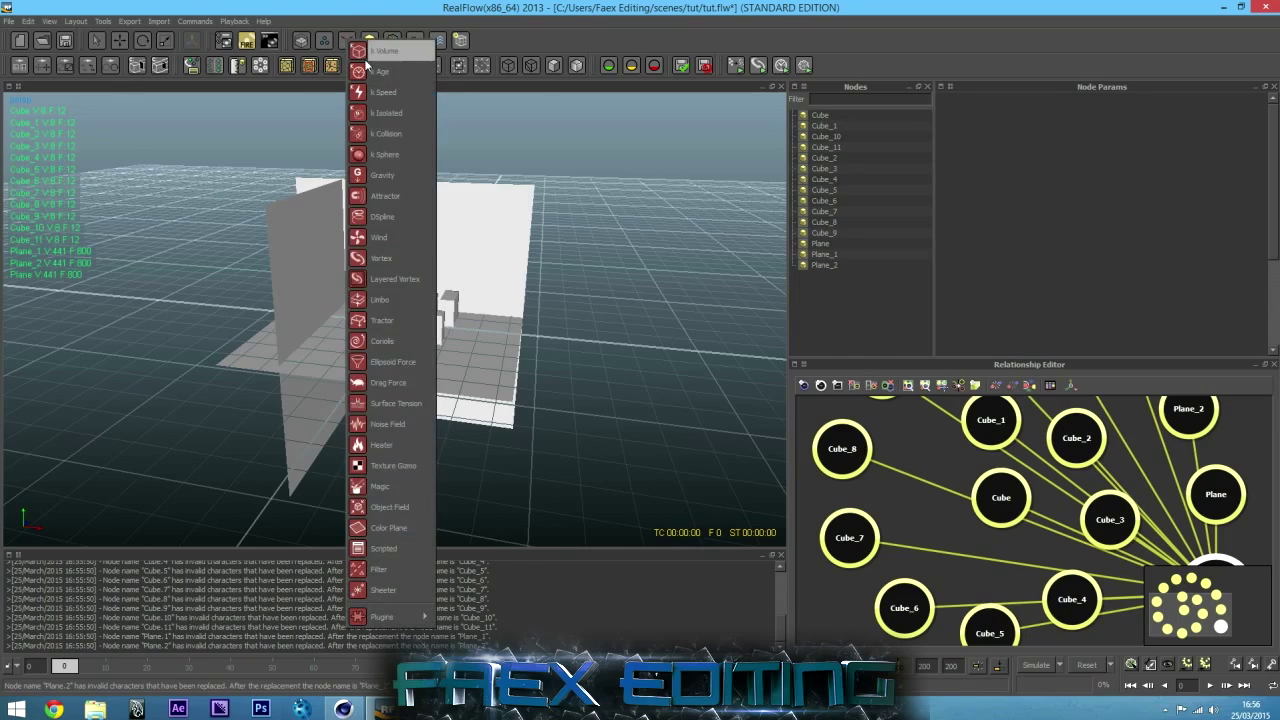
{"action": "left_click", "coordinate": [379, 176]}
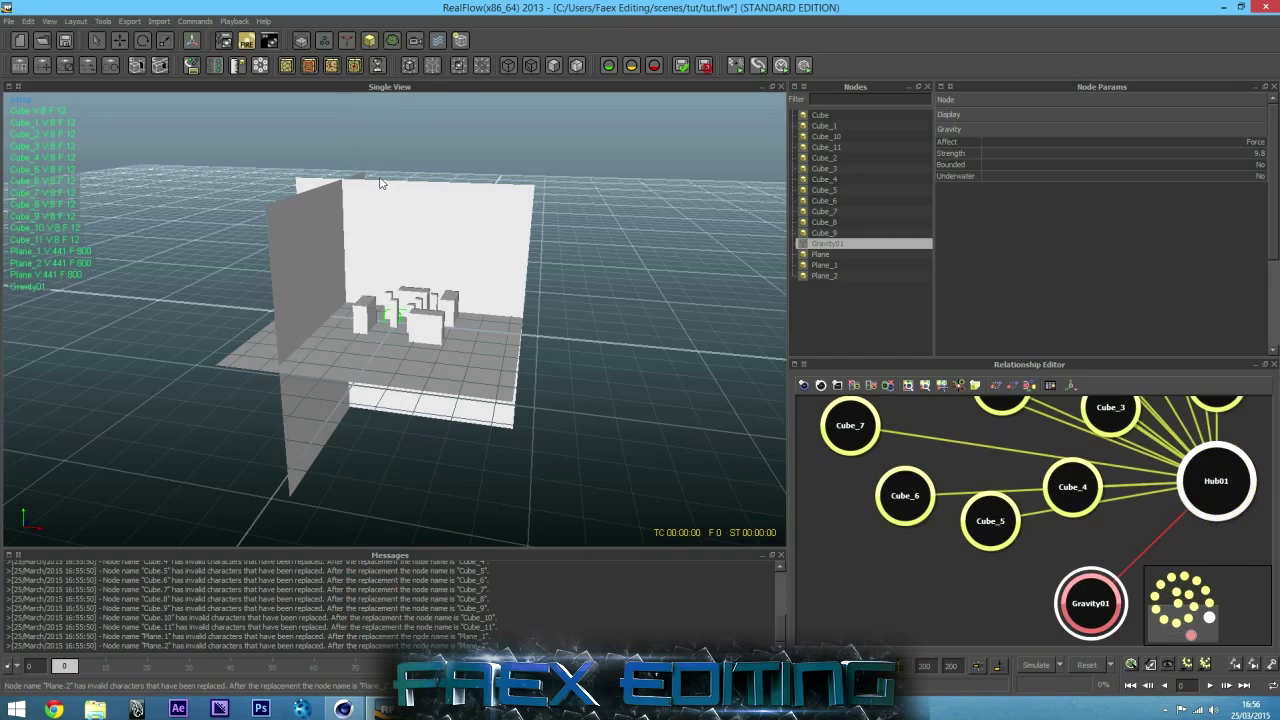
{"action": "left_click", "coordinate": [882, 314]}
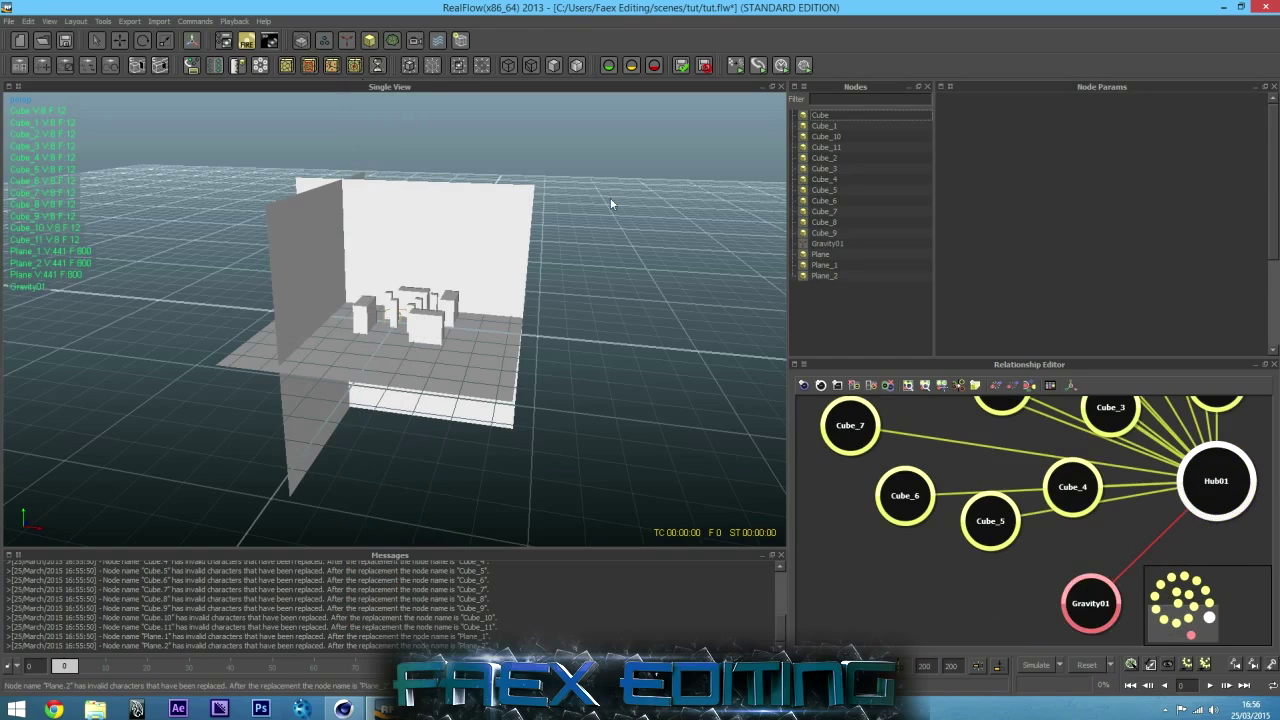
{"action": "left_click", "coordinate": [322, 42]}
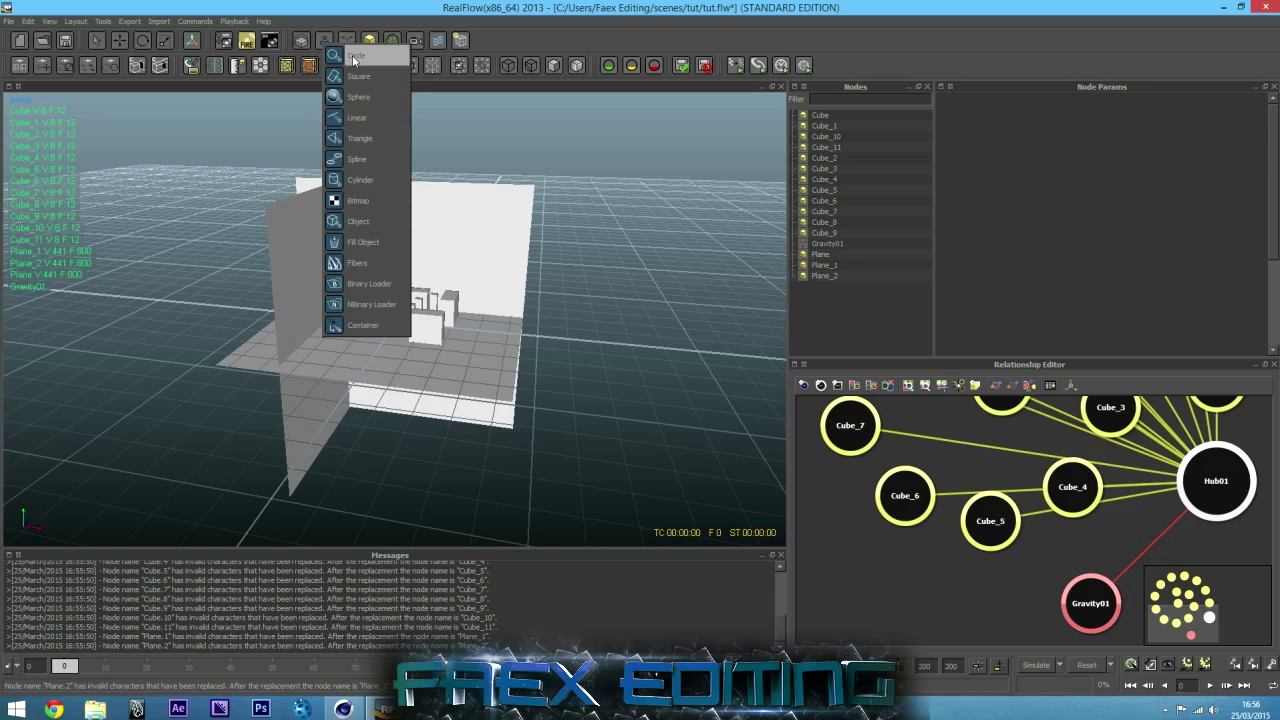
{"action": "left_click", "coordinate": [352, 55]}
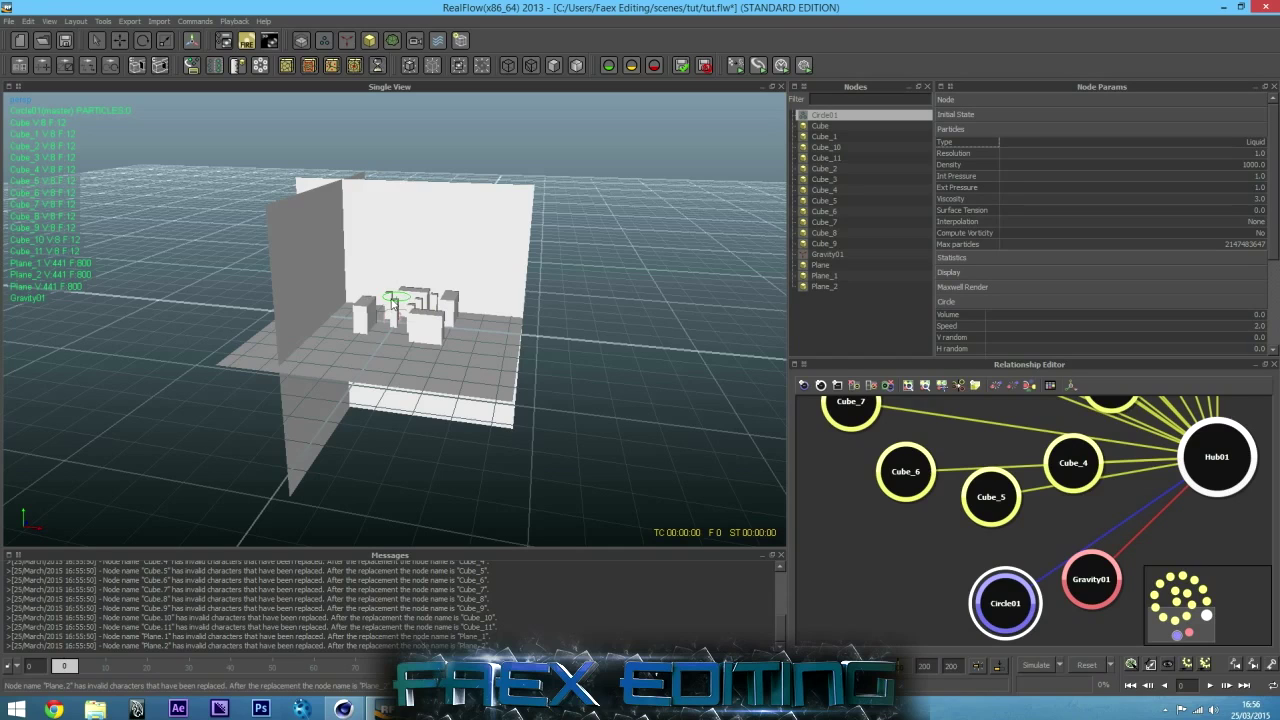
Move the Circle01 emitter down onto the floor near its right edge
{"action": "scroll", "coordinate": [392, 302], "scroll_direction": "up", "scroll_amount": 6}
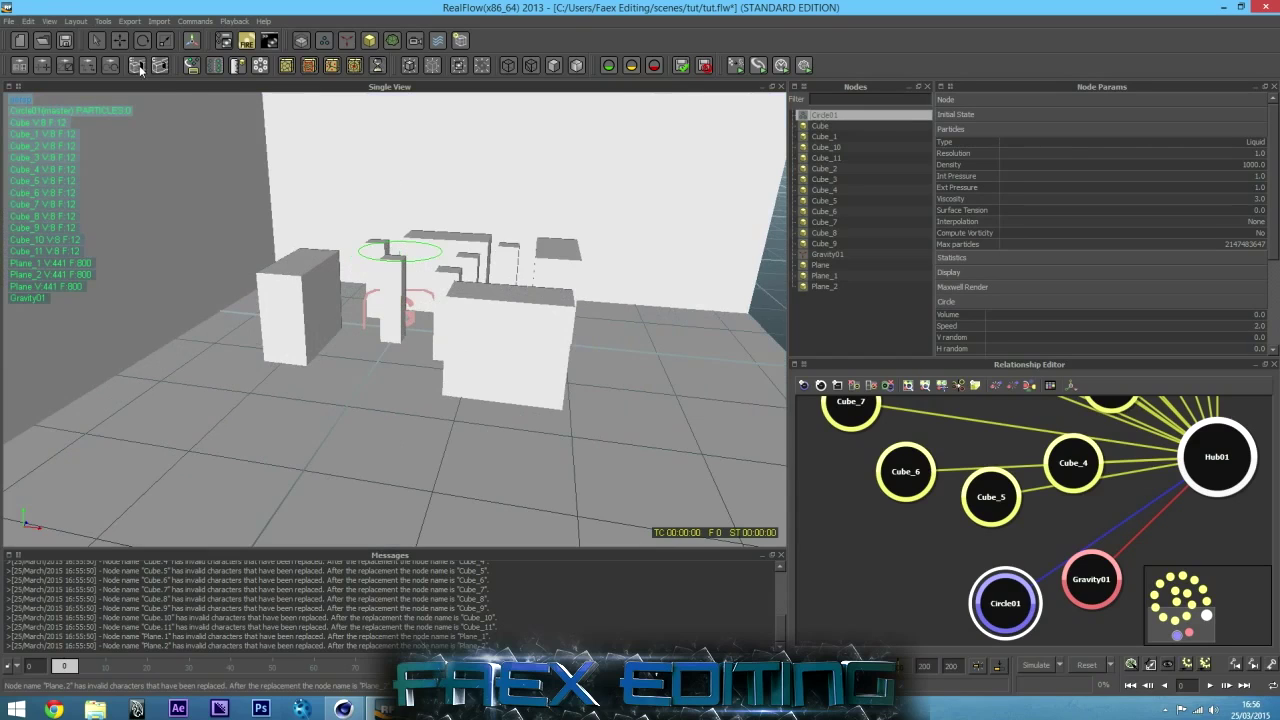
{"action": "left_click", "coordinate": [119, 40]}
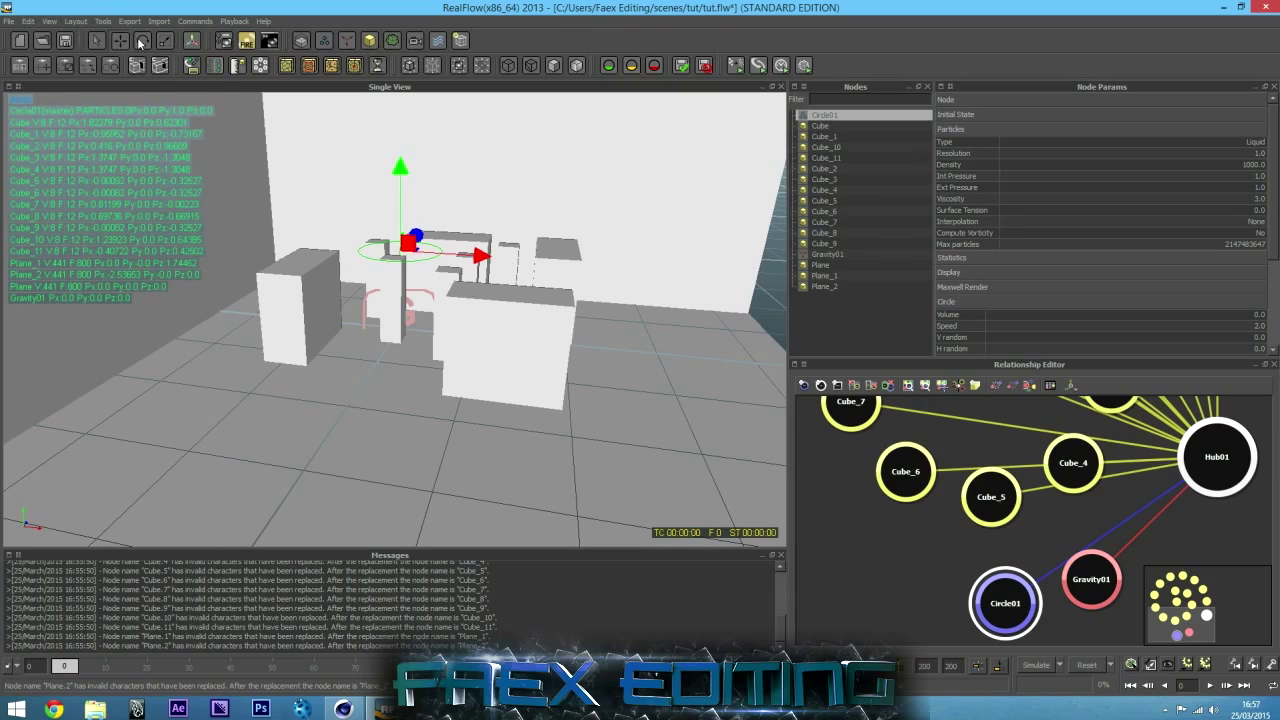
{"action": "left_click_drag", "start_coordinate": [412, 238], "coordinate": [216, 407]}
{"action": "scroll", "coordinate": [443, 272], "scroll_direction": "down", "scroll_amount": 5}
{"action": "left_click_drag", "start_coordinate": [350, 344], "coordinate": [654, 285]}
{"action": "left_click_drag", "start_coordinate": [641, 229], "coordinate": [575, 180]}
{"action": "left_click_drag", "start_coordinate": [619, 251], "coordinate": [620, 260]}
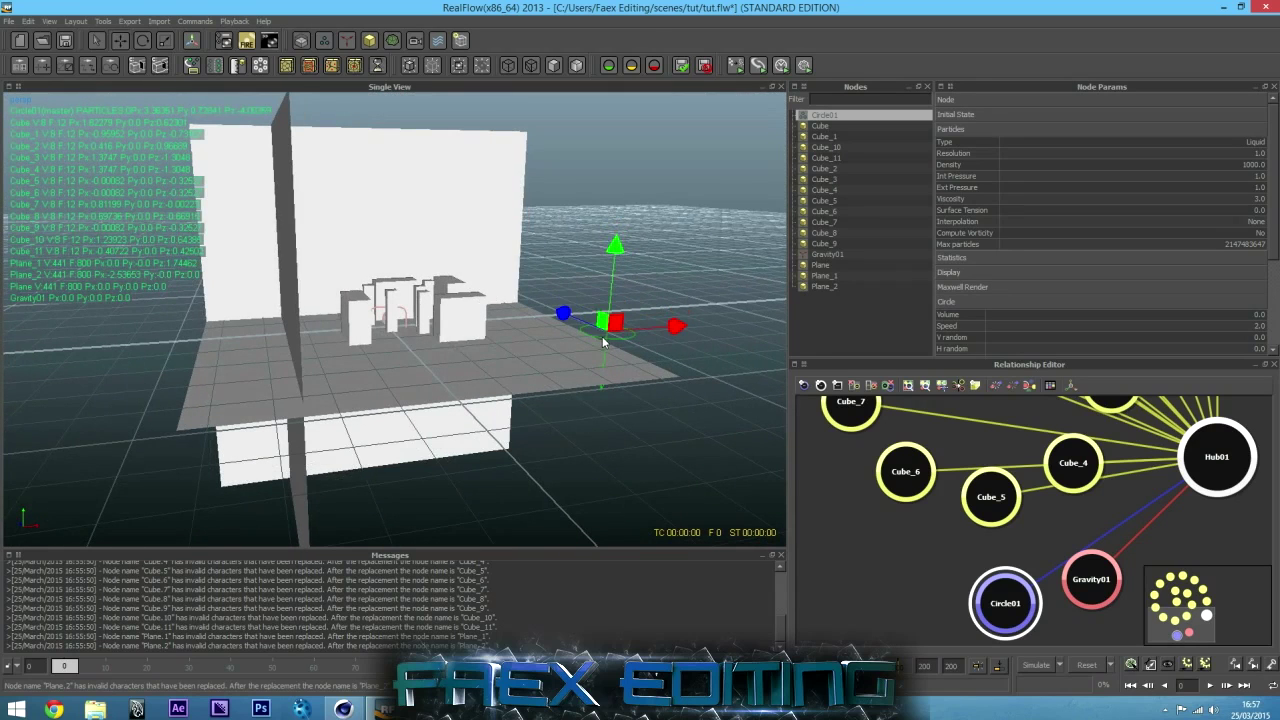
{"action": "left_click_drag", "start_coordinate": [612, 373], "coordinate": [601, 376], "text": "alt"}
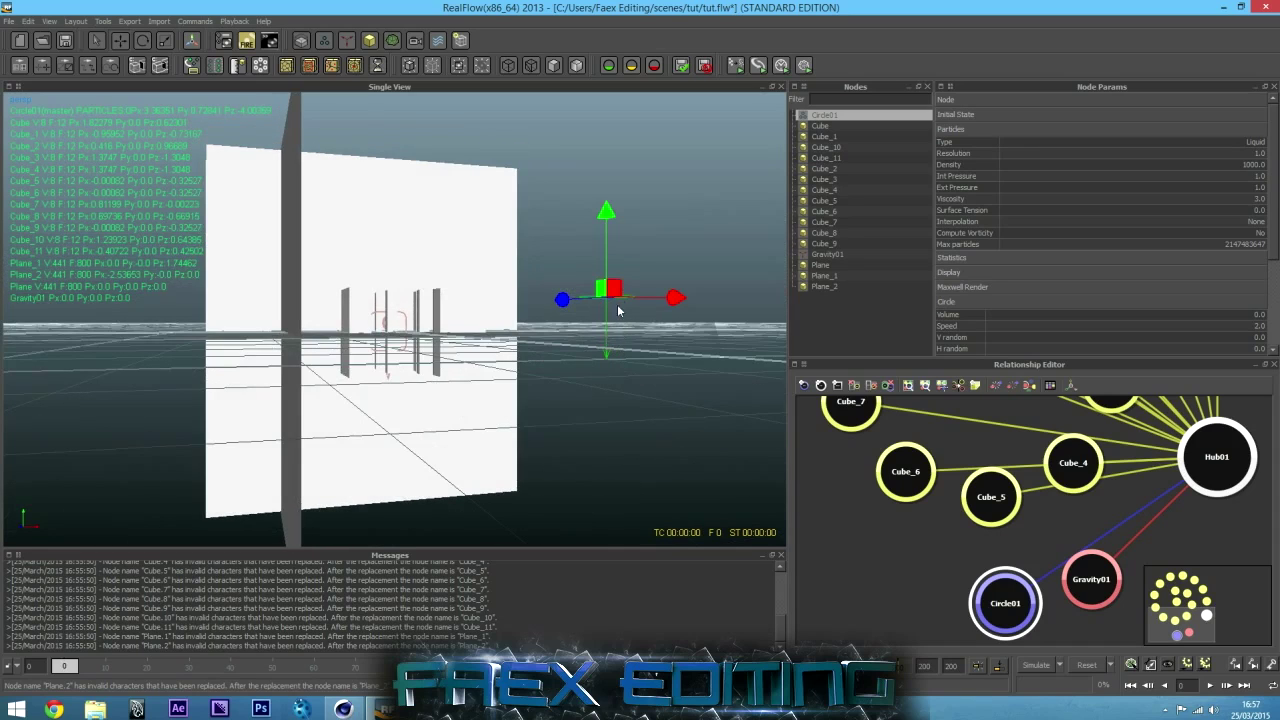
{"action": "left_click_drag", "start_coordinate": [668, 350], "coordinate": [3, 37], "text": "alt"}
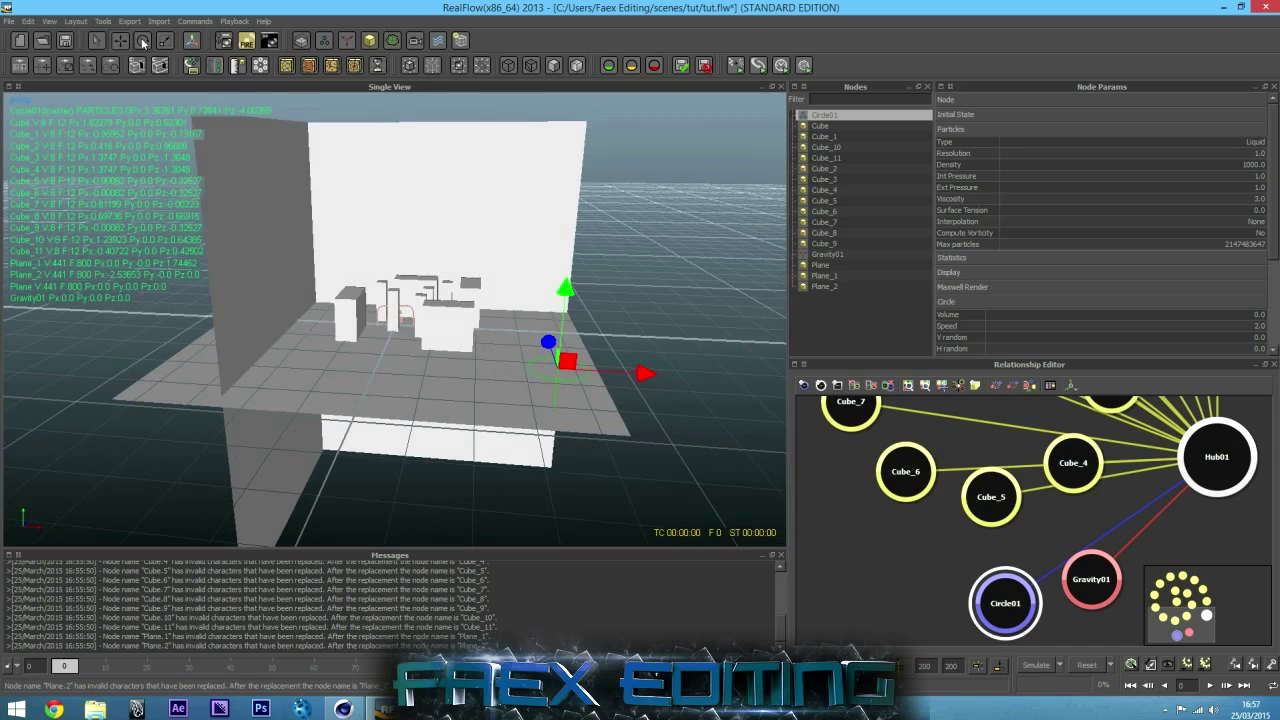
Tilt Circle01 slightly and slide it further right, in front of the block cluster
{"action": "left_click", "coordinate": [142, 41]}
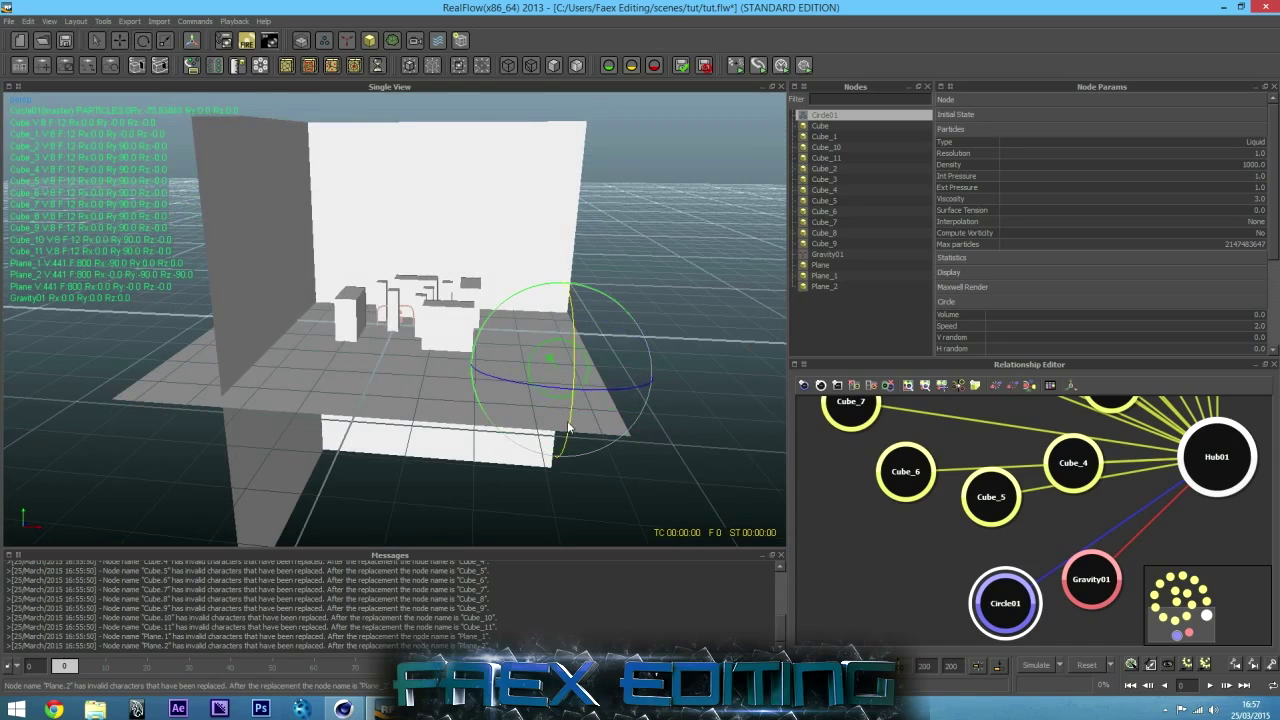
{"action": "left_click_drag", "start_coordinate": [568, 427], "coordinate": [579, 418]}
{"action": "left_click_drag", "start_coordinate": [670, 330], "coordinate": [595, 320], "text": "alt"}
{"action": "left_click", "coordinate": [120, 42]}
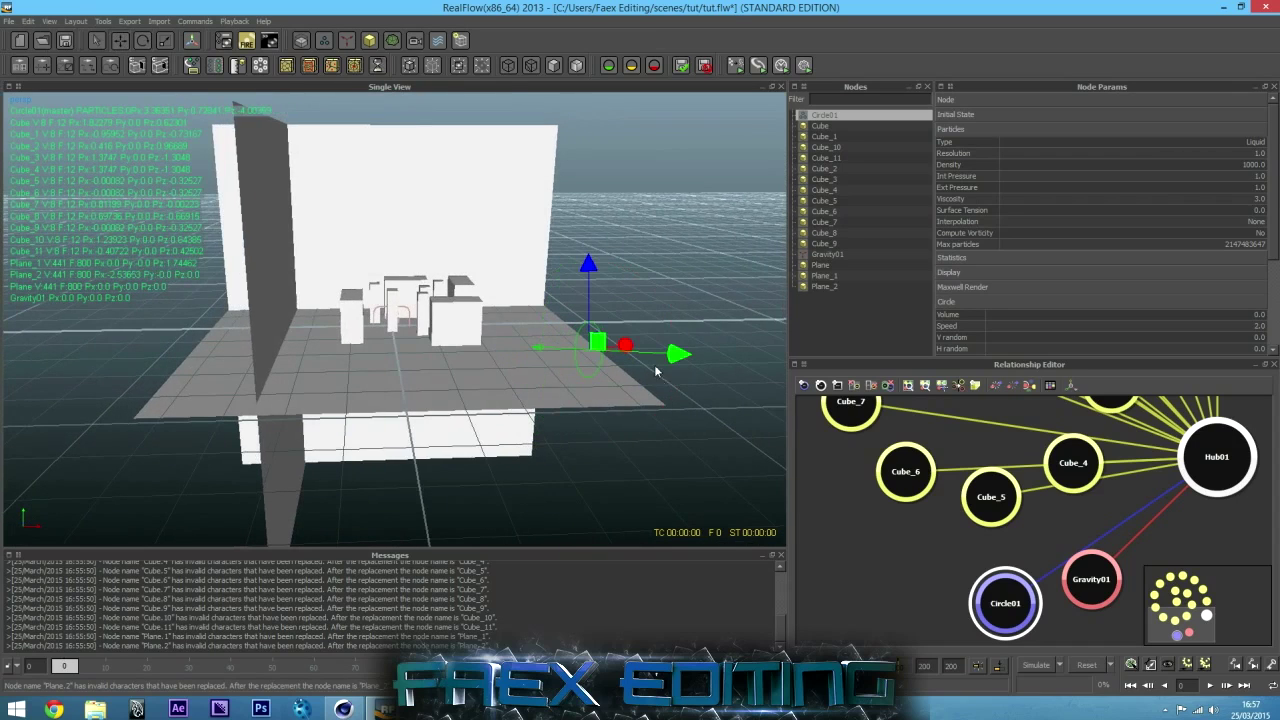
{"action": "left_click_drag", "start_coordinate": [668, 355], "coordinate": [715, 357]}
{"action": "left_click_drag", "start_coordinate": [664, 296], "coordinate": [717, 283], "text": "alt"}
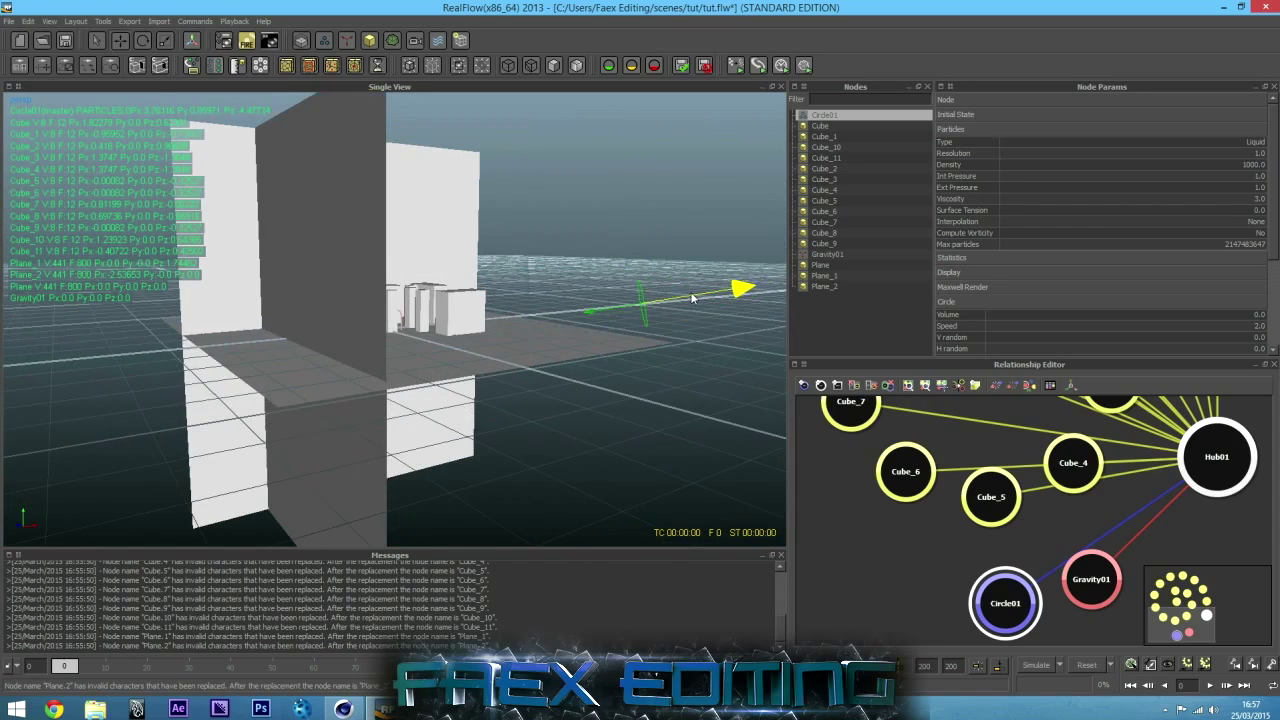
{"action": "left_click_drag", "start_coordinate": [697, 366], "coordinate": [625, 376], "text": "alt"}
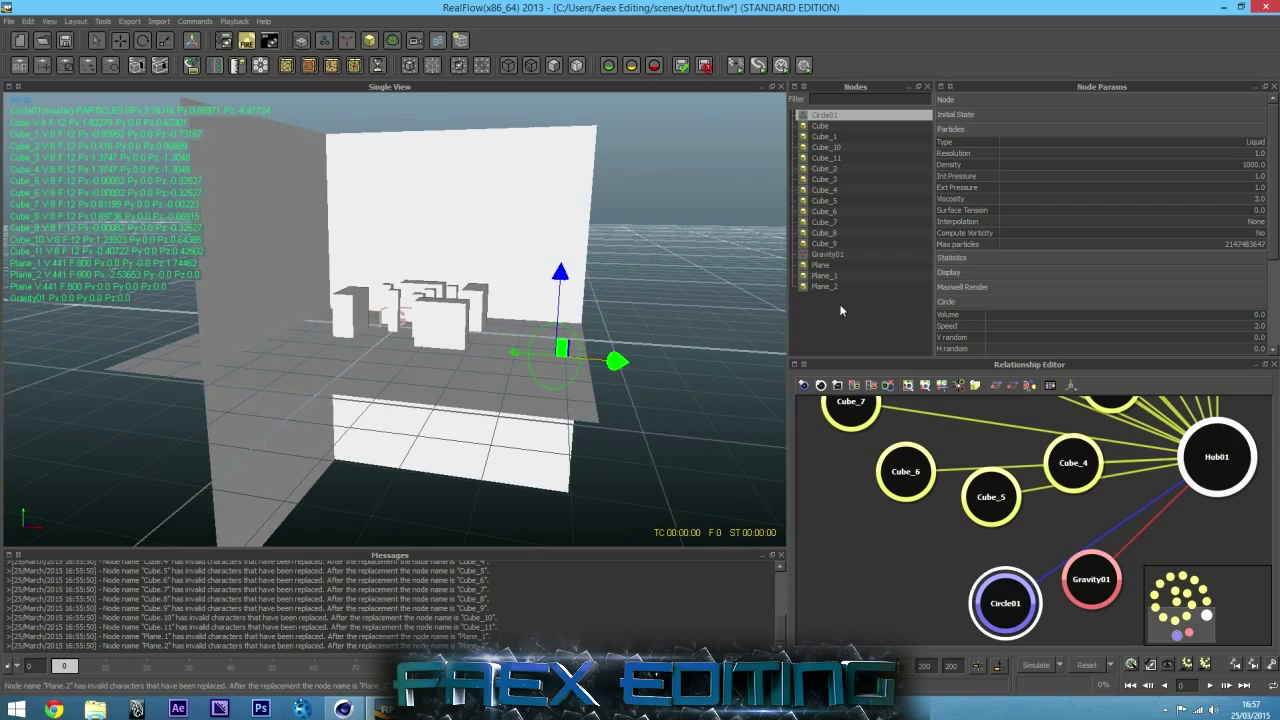
Run the liquid simulation to frame 74, then orbit the view to inspect the spilled particles
{"action": "left_click", "coordinate": [1035, 666]}
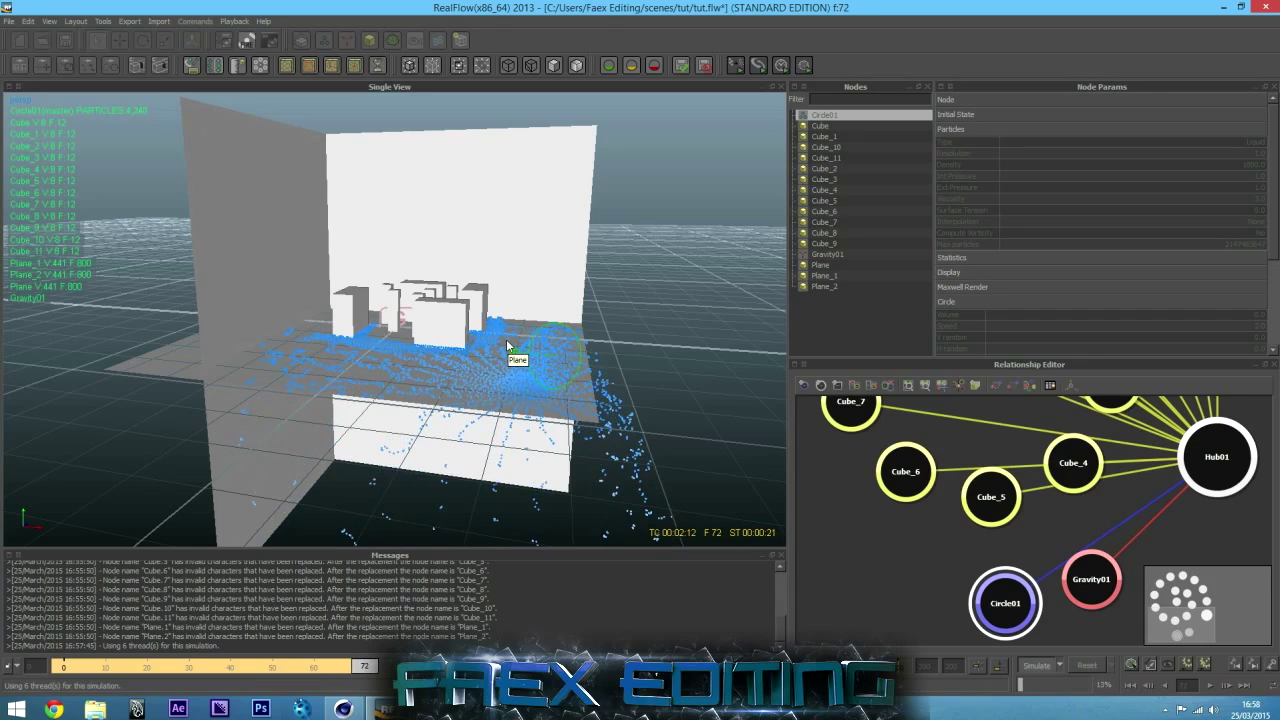
{"action": "left_click", "coordinate": [1038, 668]}
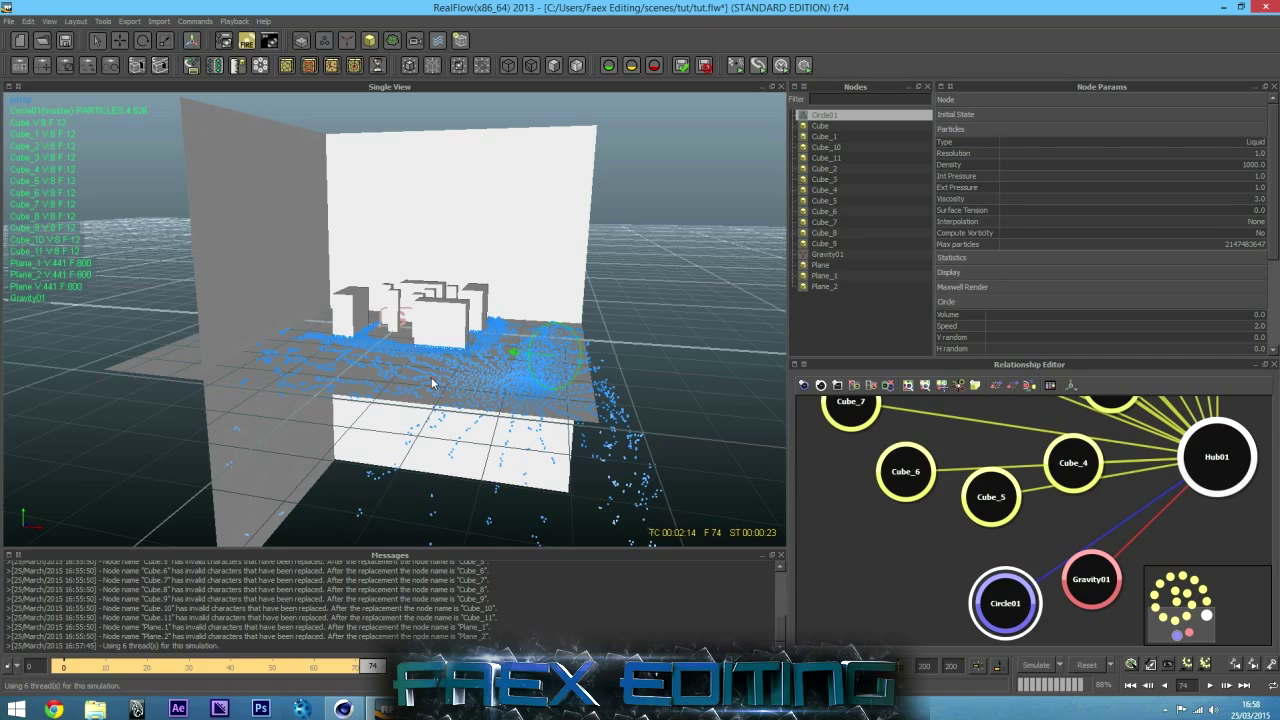
{"action": "left_click_drag", "start_coordinate": [430, 380], "coordinate": [420, 352], "text": "alt"}
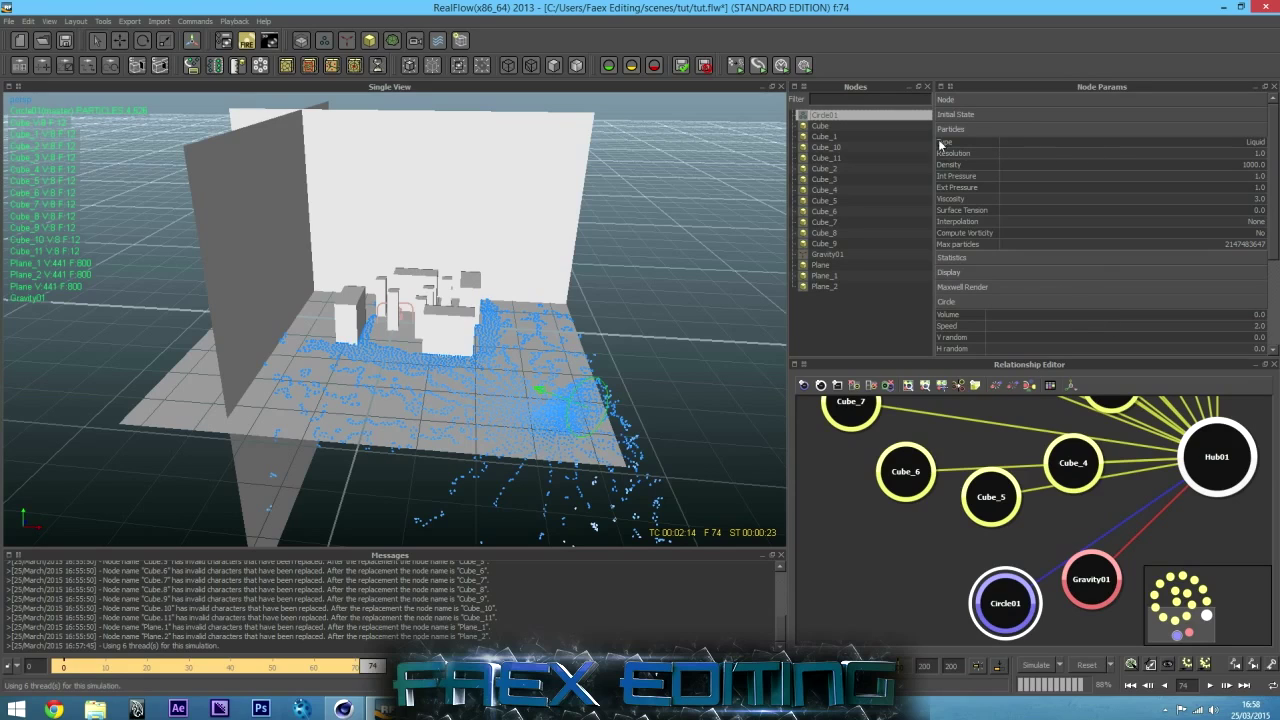
Set the Circle01 liquid's Resolution to 35
{"action": "left_click", "coordinate": [1255, 153]}
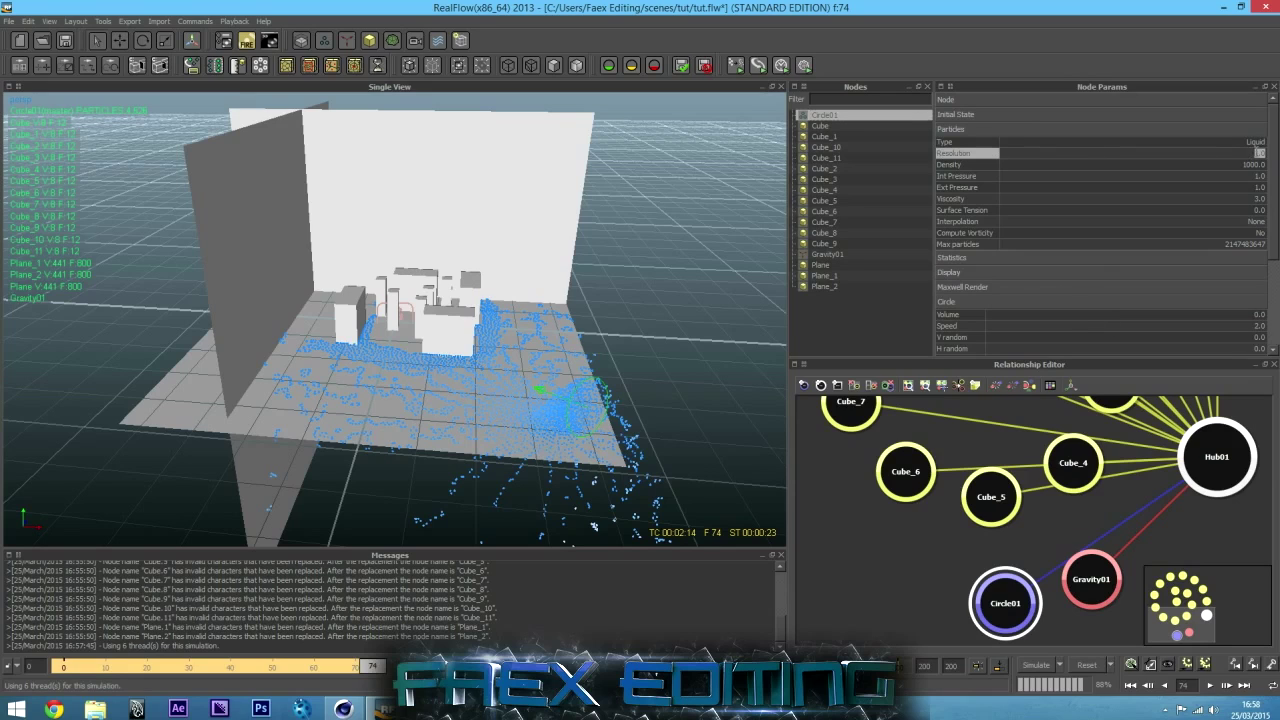
{"action": "type", "text": "25"}
{"action": "left_click_drag", "start_coordinate": [1251, 153], "coordinate": [1278, 157]}
{"action": "type", "text": "35"}
{"action": "left_click", "coordinate": [1194, 120]}
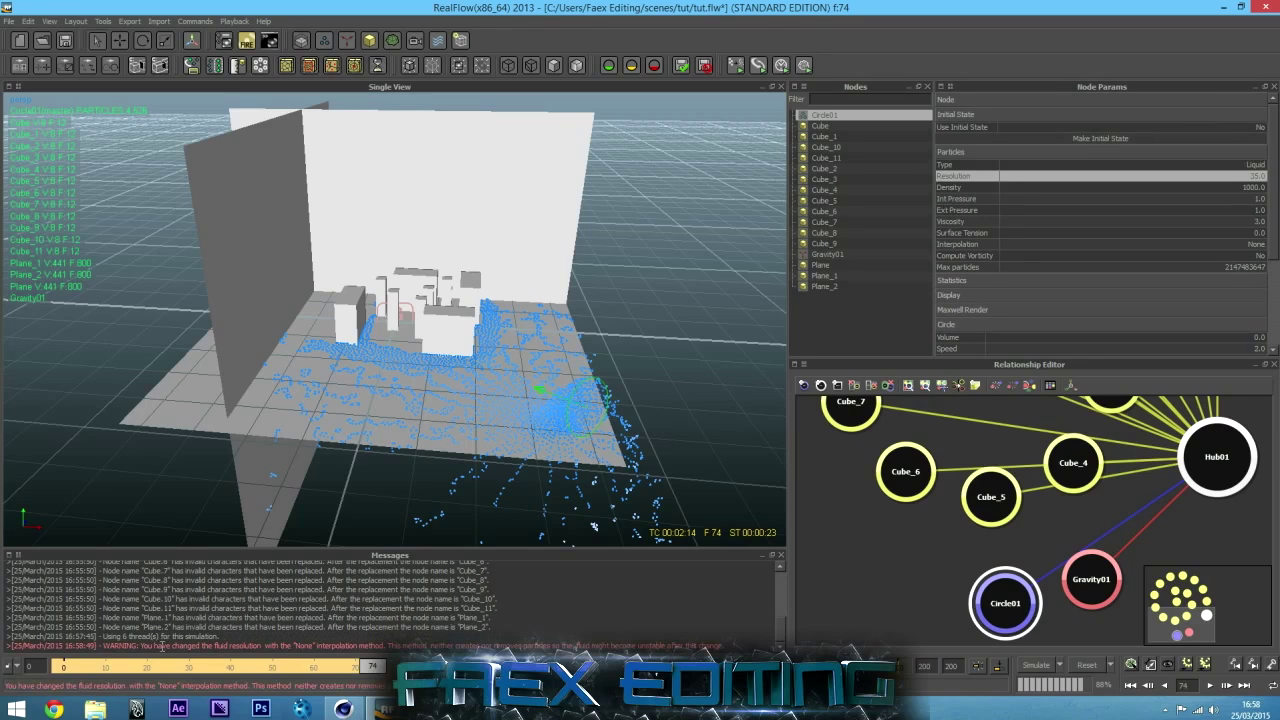
{"action": "left_click_drag", "start_coordinate": [265, 645], "coordinate": [354, 645]}
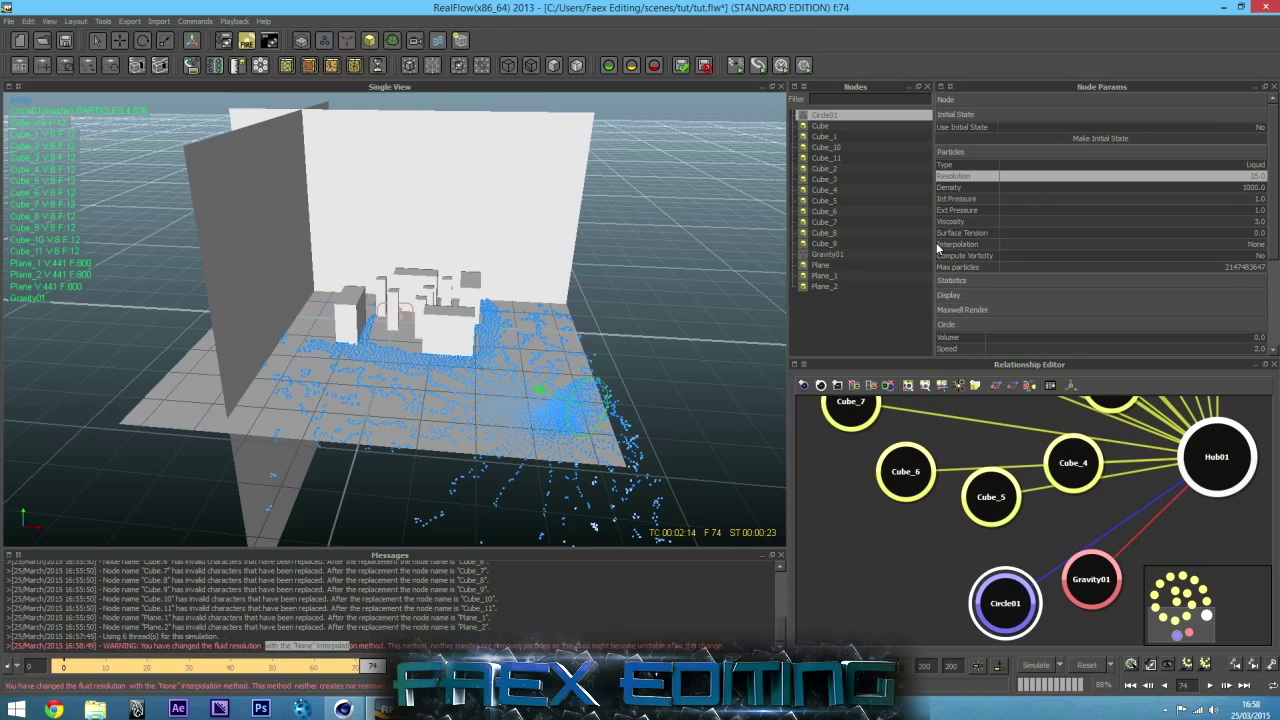
Change Circle01's Interpolation from None to Local
{"action": "left_click", "coordinate": [950, 246]}
{"action": "left_click", "coordinate": [1230, 250]}
{"action": "left_click", "coordinate": [1010, 257]}
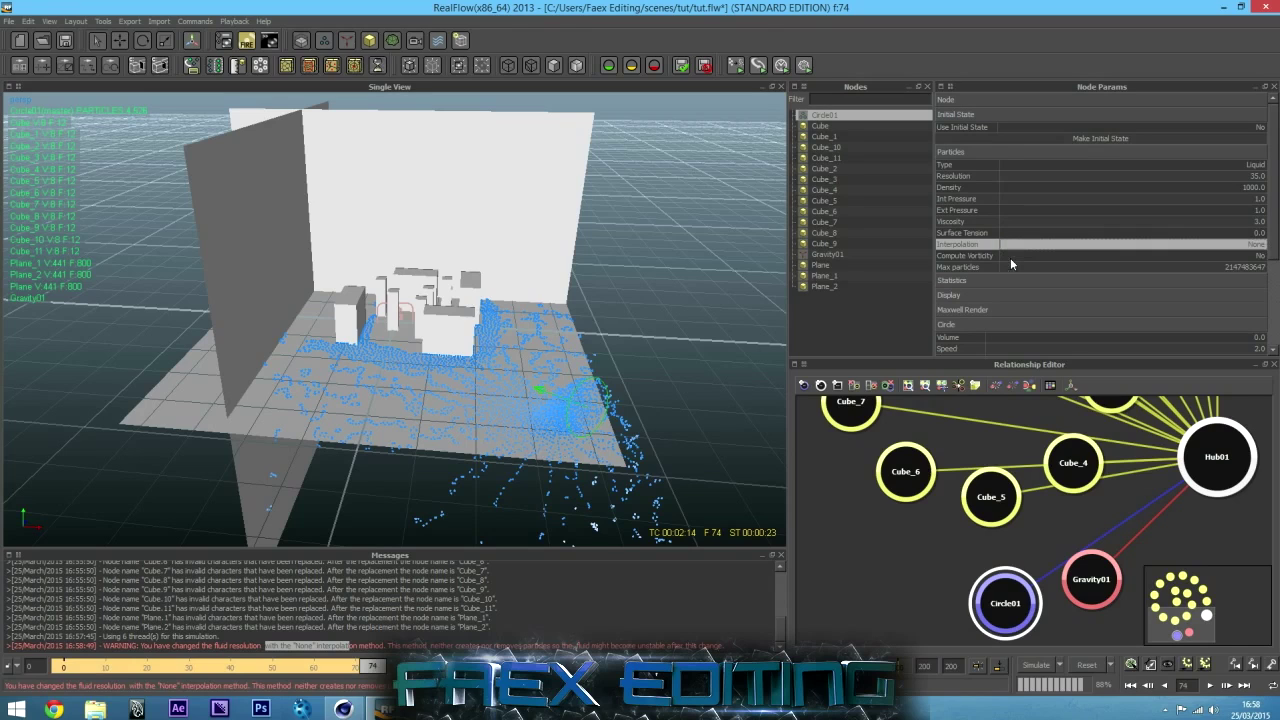
{"action": "left_click", "coordinate": [1117, 246]}
{"action": "left_click", "coordinate": [1116, 265]}
Reselect Circle01 and review its updated liquid parameters
{"action": "left_click", "coordinate": [855, 310]}
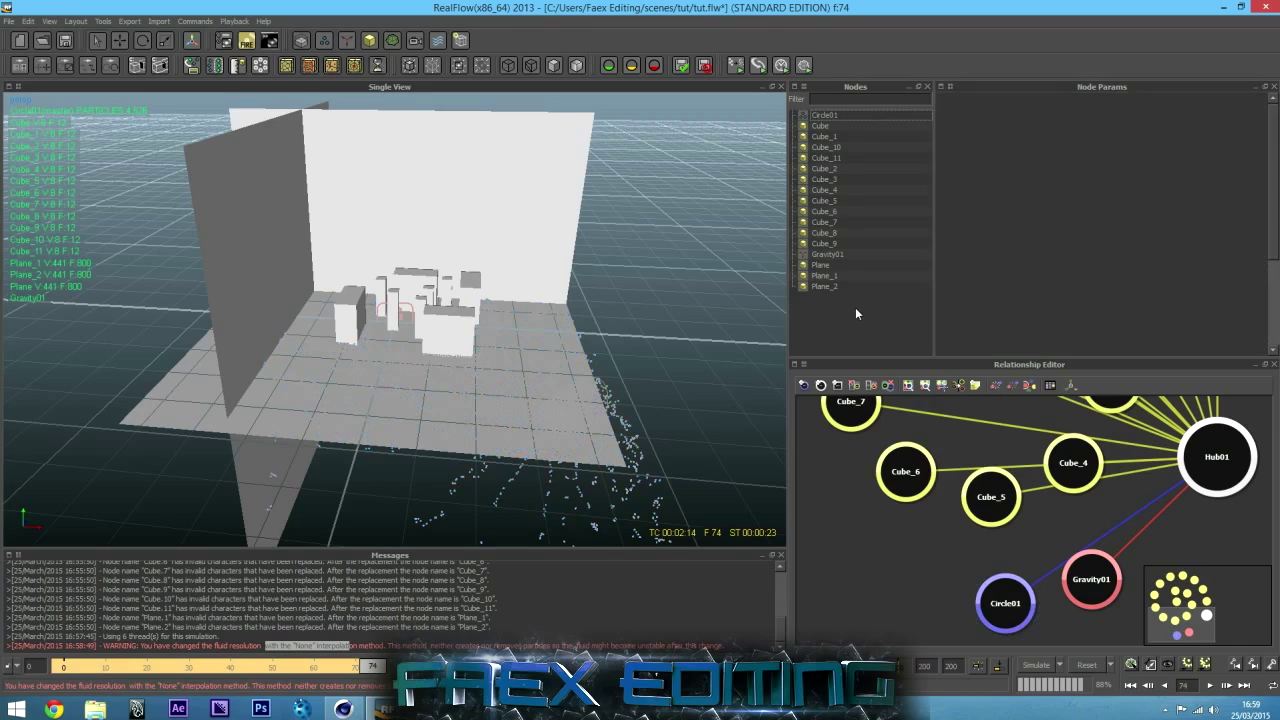
{"action": "left_click", "coordinate": [826, 115]}
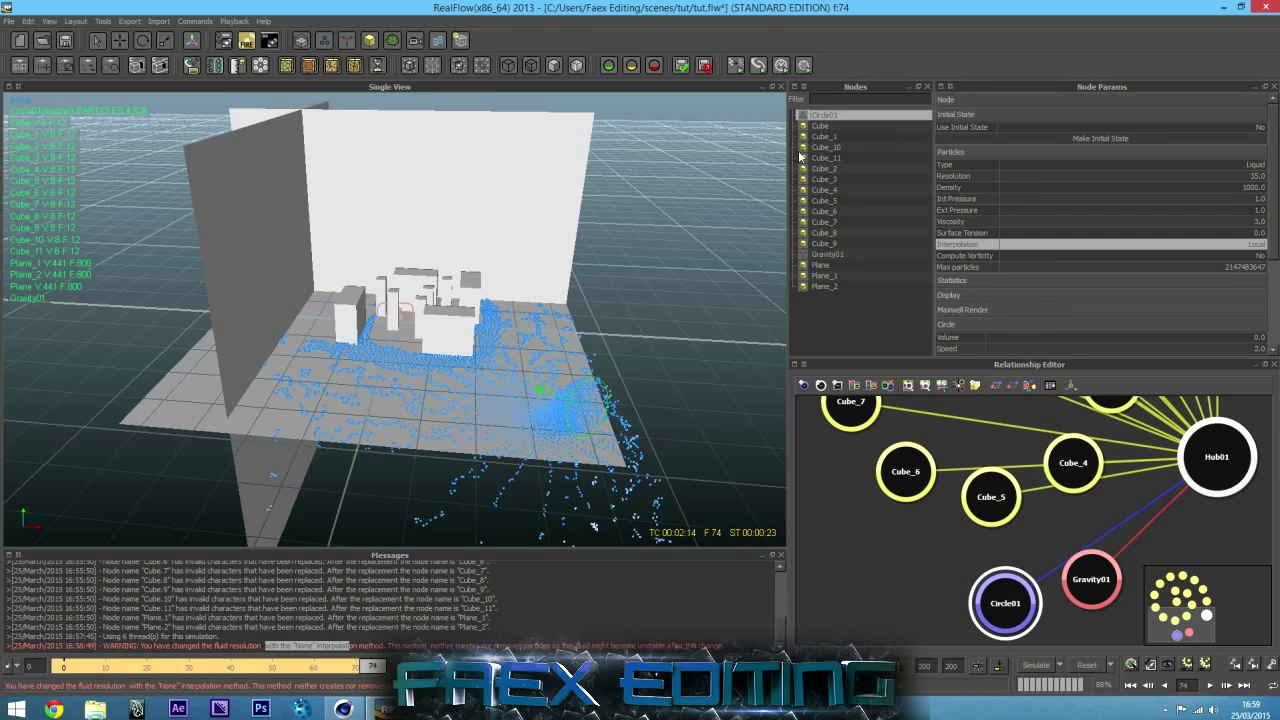
{"action": "scroll", "coordinate": [985, 287], "scroll_direction": "down", "scroll_amount": 3}
{"action": "scroll", "coordinate": [985, 290], "scroll_direction": "up", "scroll_amount": 3}
{"action": "left_click", "coordinate": [895, 337]}
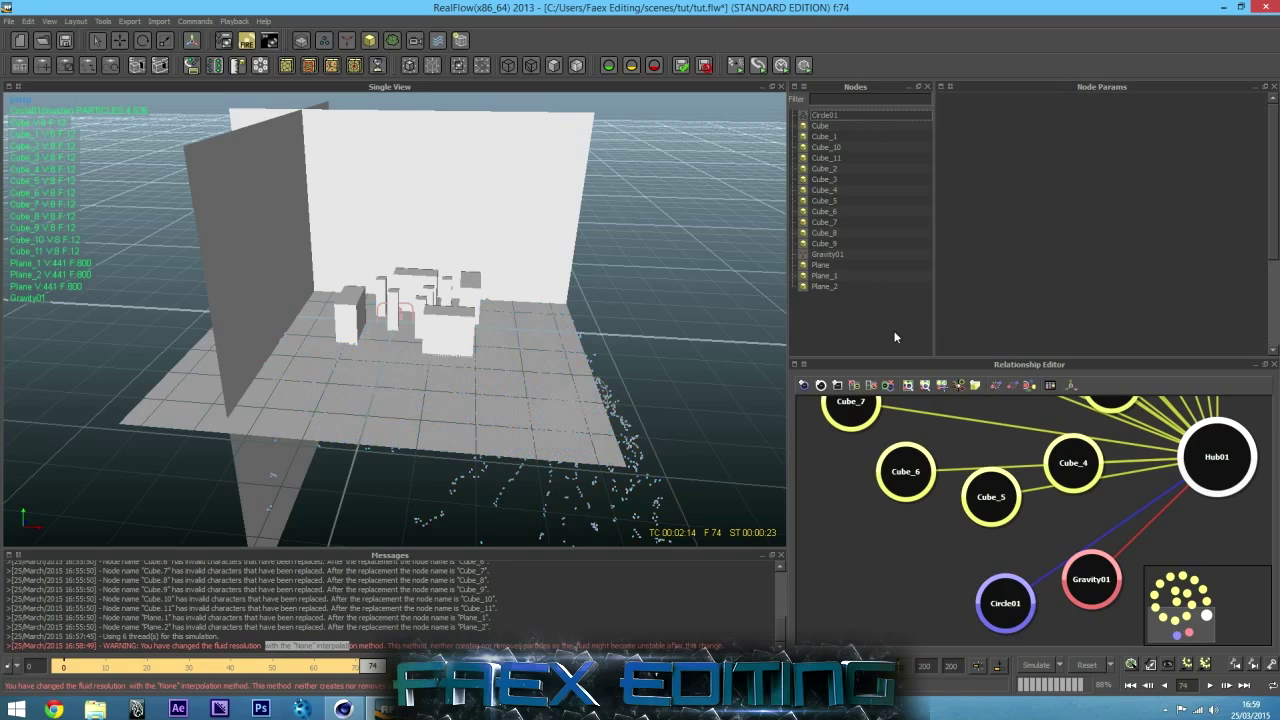
{"action": "left_click", "coordinate": [832, 114]}
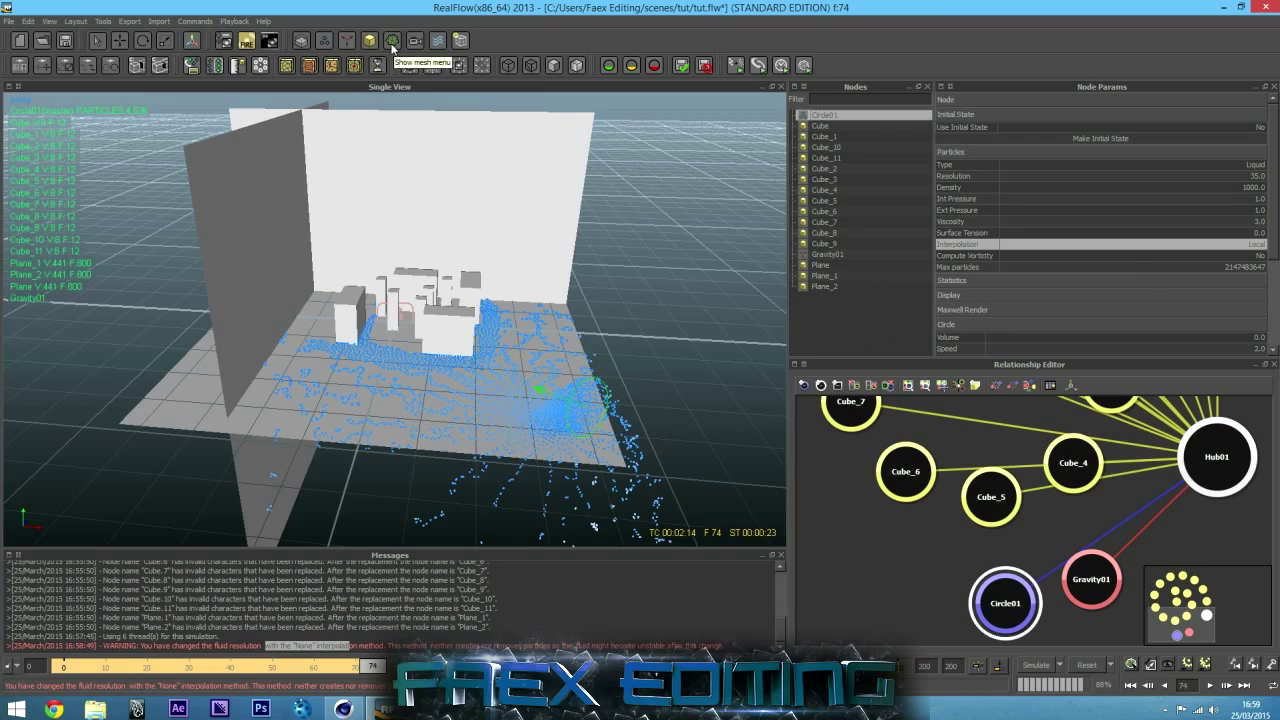
Add a Particle mesh, ParticleMesh01, and check its linked emitter in the nodes list
{"action": "left_click", "coordinate": [392, 48]}
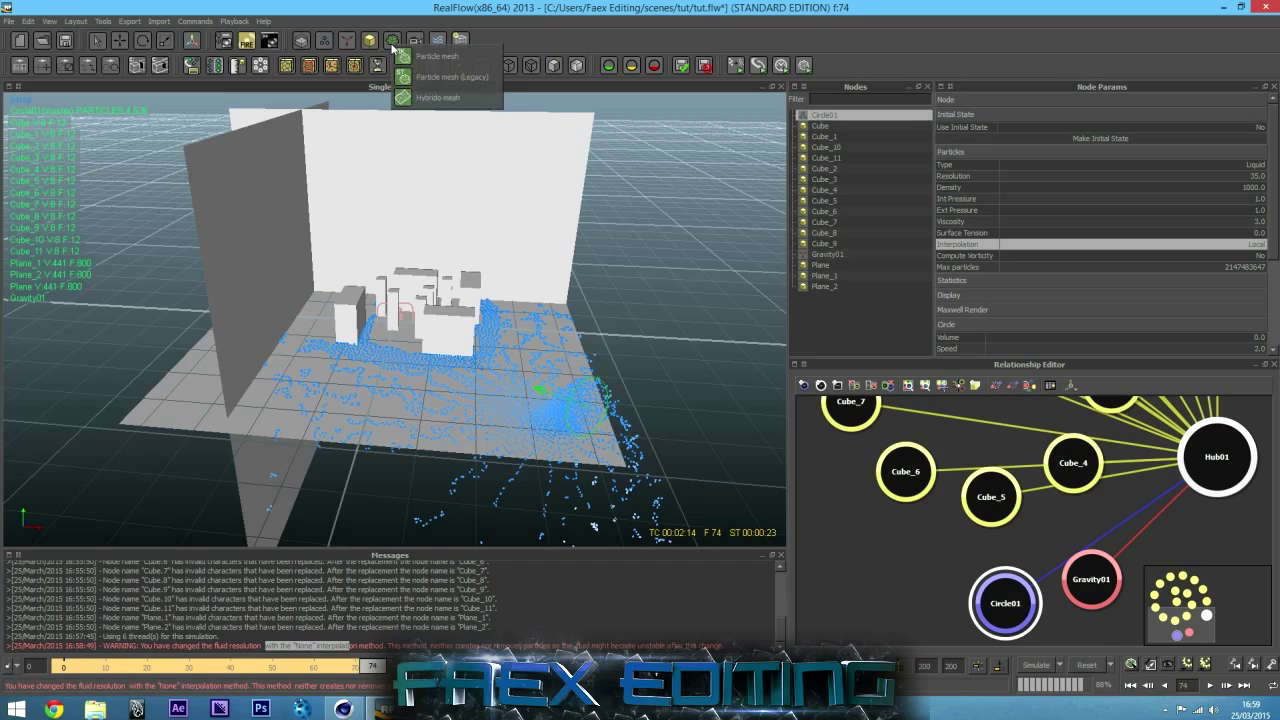
{"action": "left_click", "coordinate": [412, 64]}
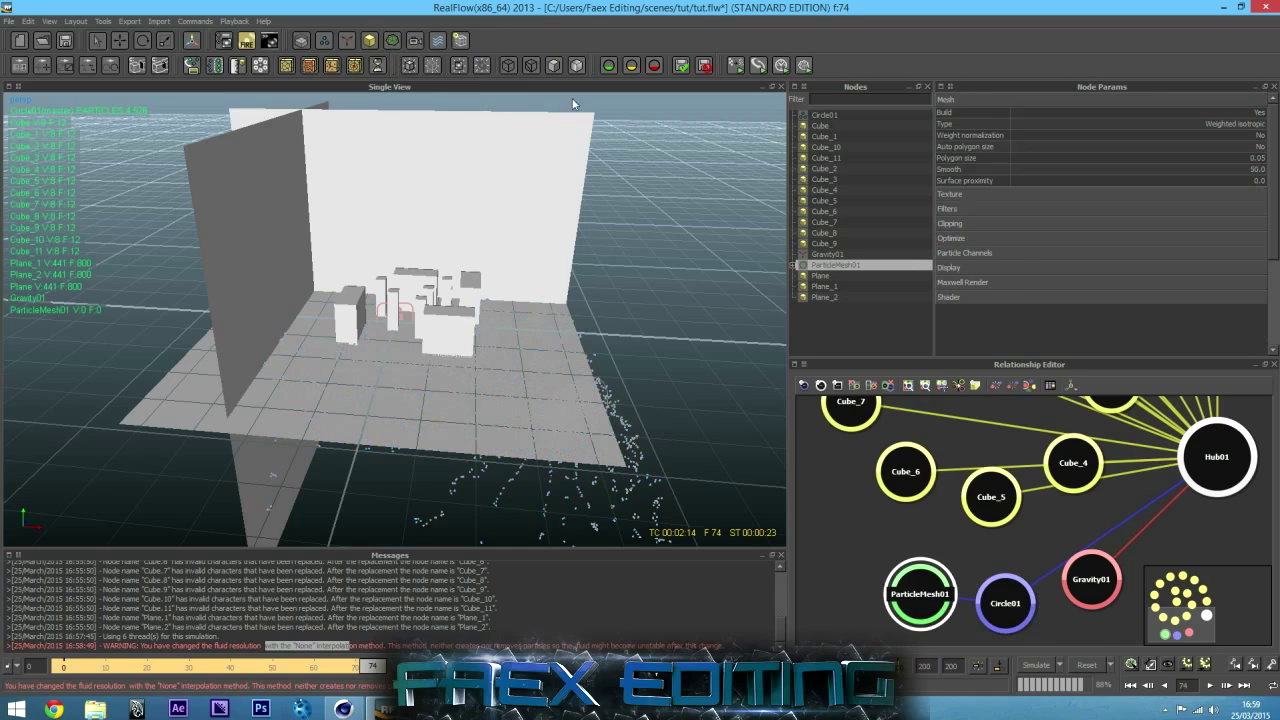
{"action": "left_click", "coordinate": [797, 266]}
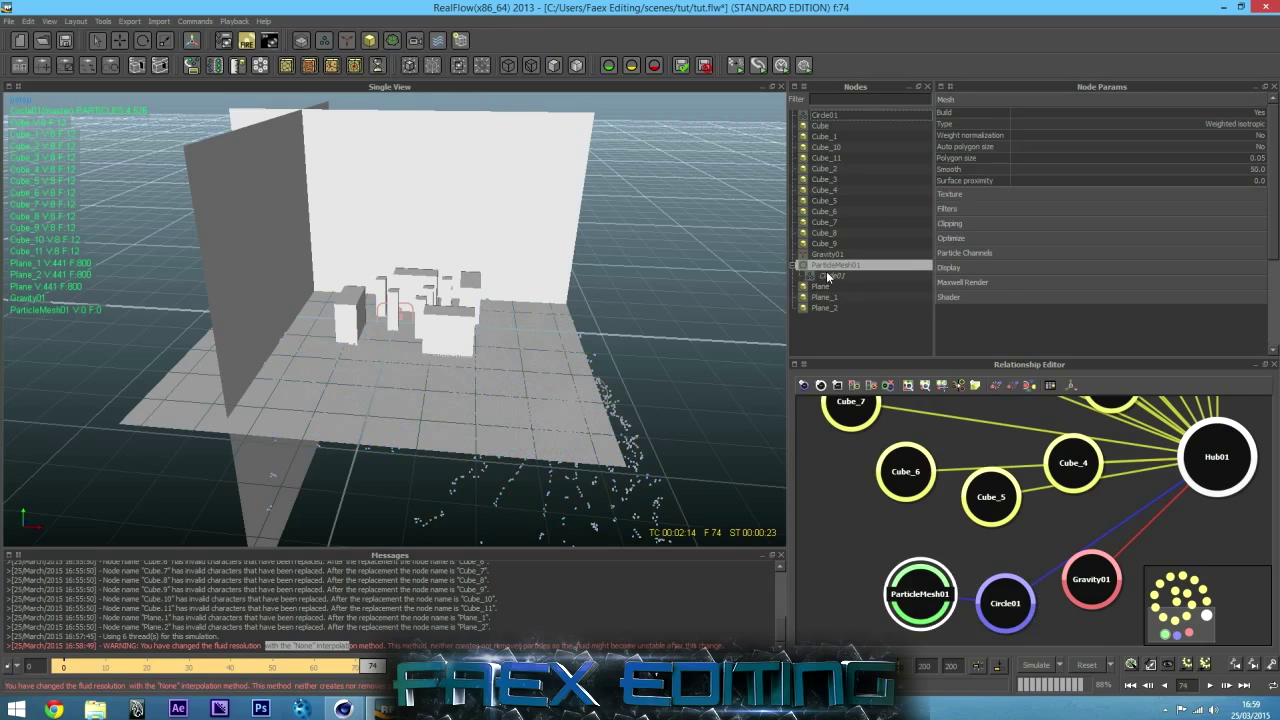
{"action": "left_click", "coordinate": [797, 266]}
Set ParticleMesh01's Filters option Filter to Yes
{"action": "left_click", "coordinate": [836, 331]}
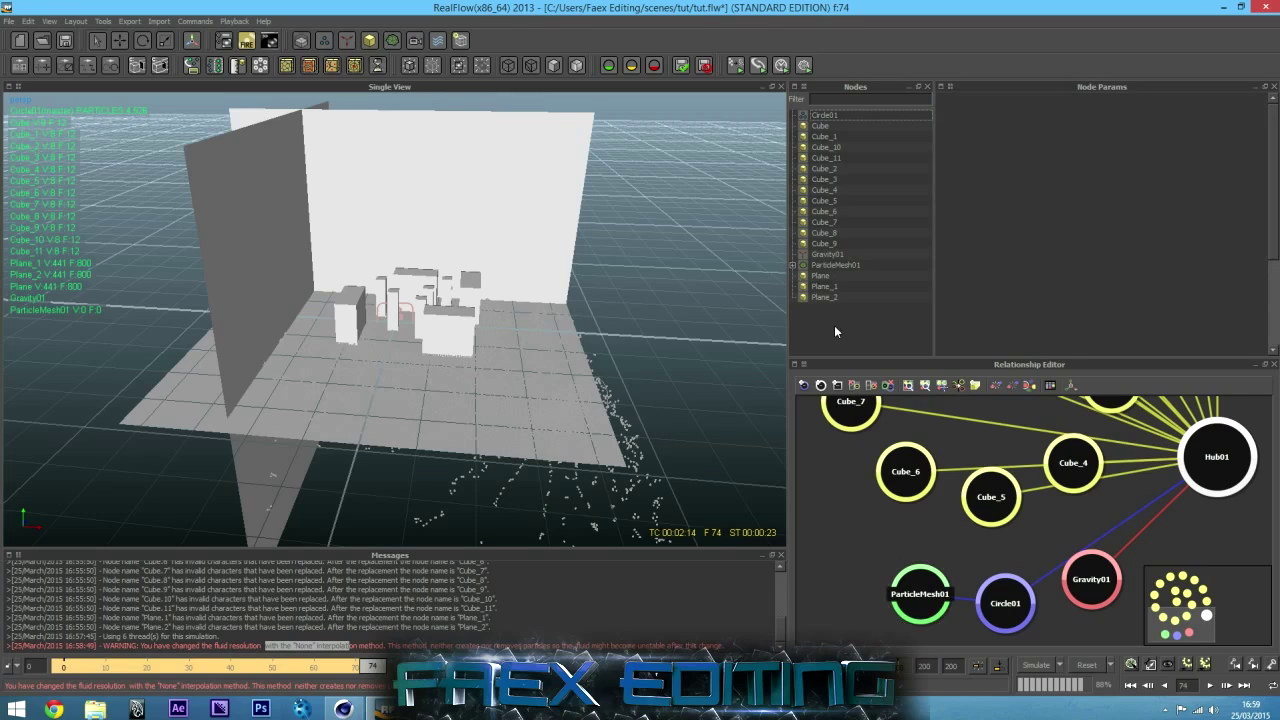
{"action": "left_click", "coordinate": [837, 266]}
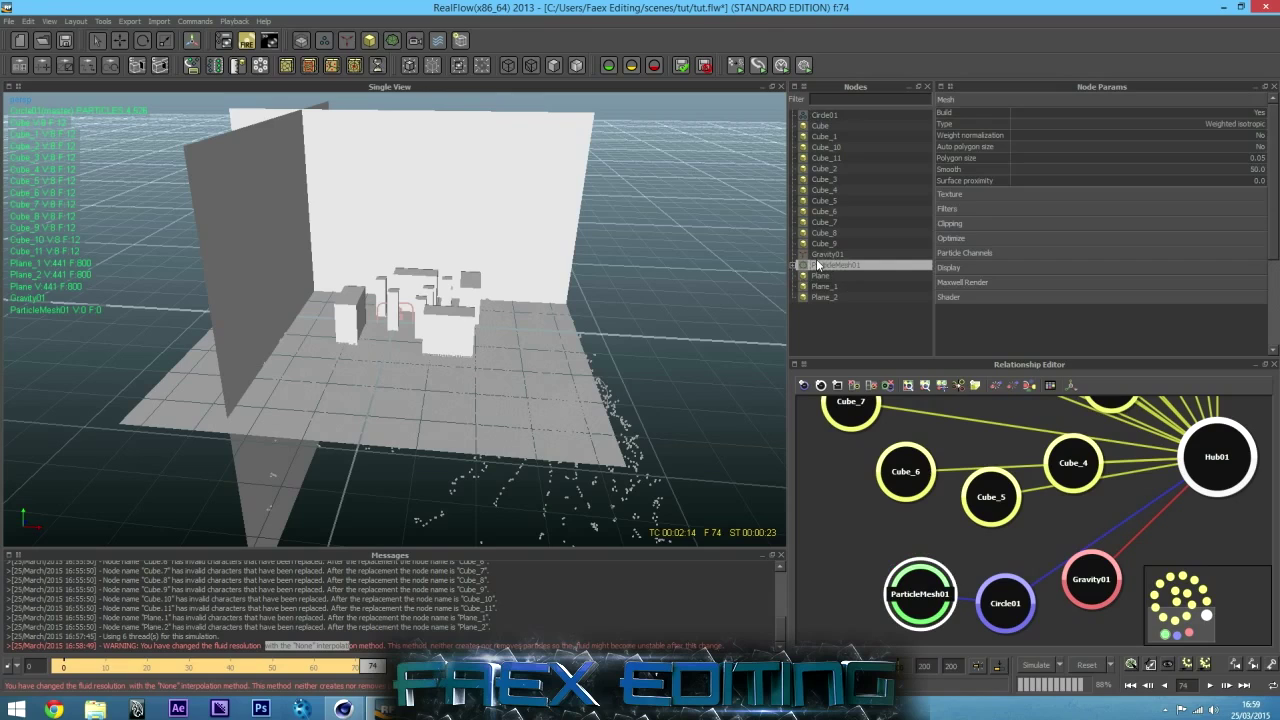
{"action": "left_click", "coordinate": [952, 211]}
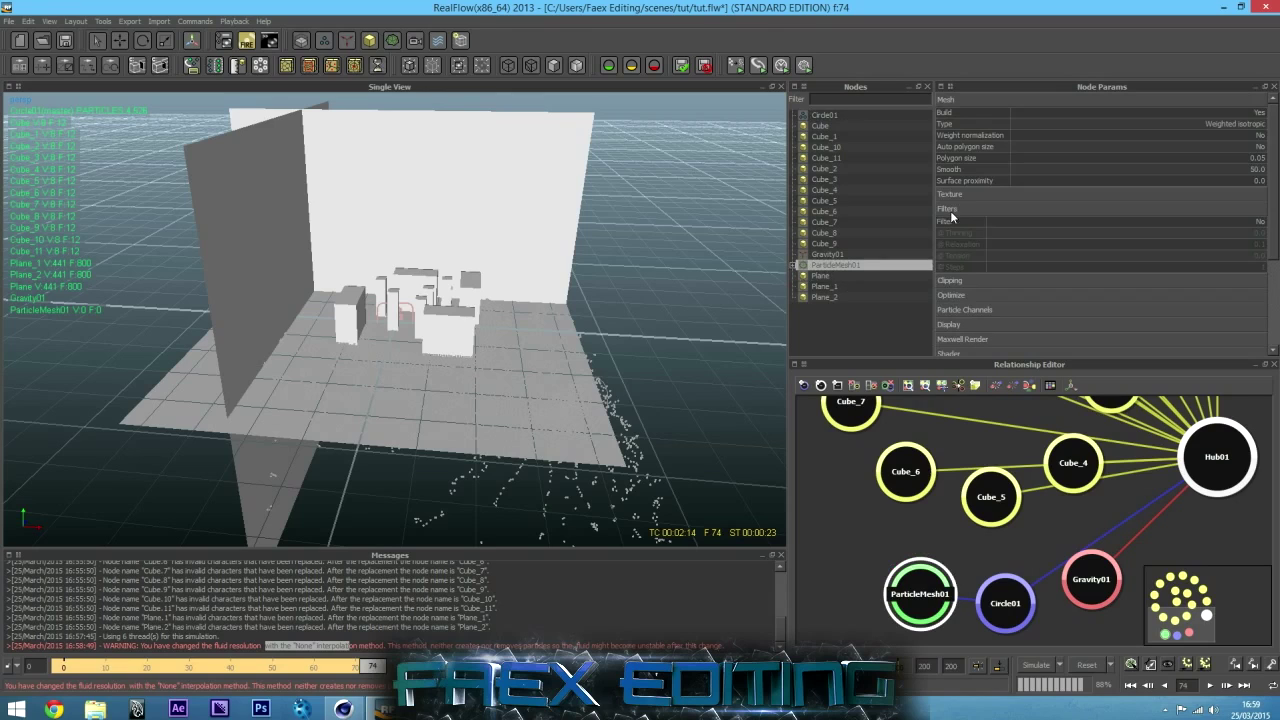
{"action": "left_click", "coordinate": [1257, 224]}
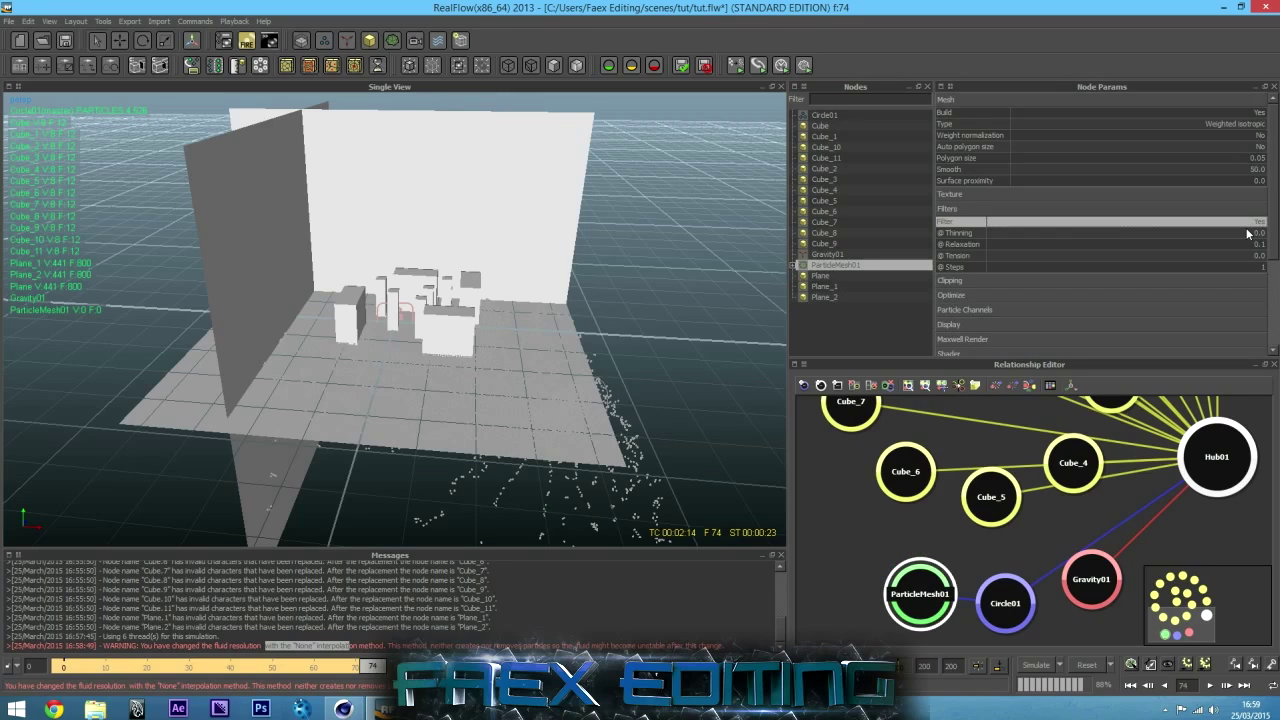
{"action": "left_click", "coordinate": [975, 209]}
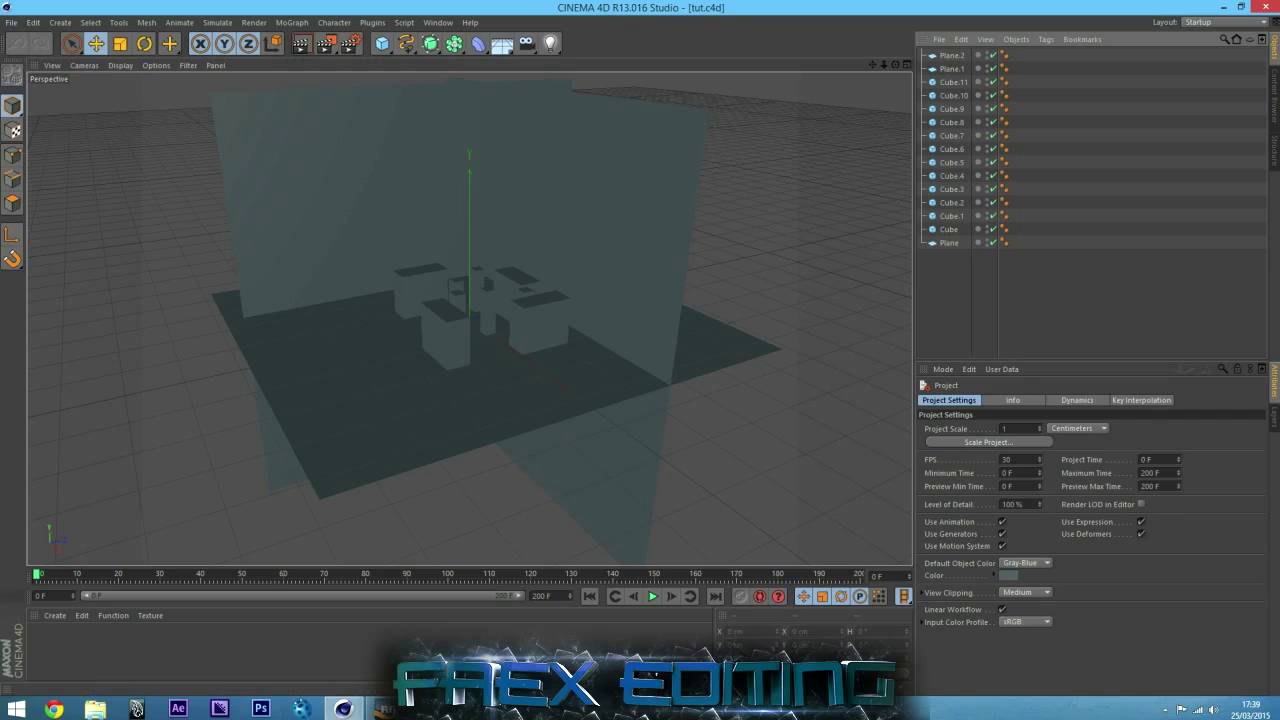
Switch back to RealFlow and select the Circle01 emitter
{"action": "left_click", "coordinate": [384, 708]}
{"action": "left_click", "coordinate": [822, 115]}
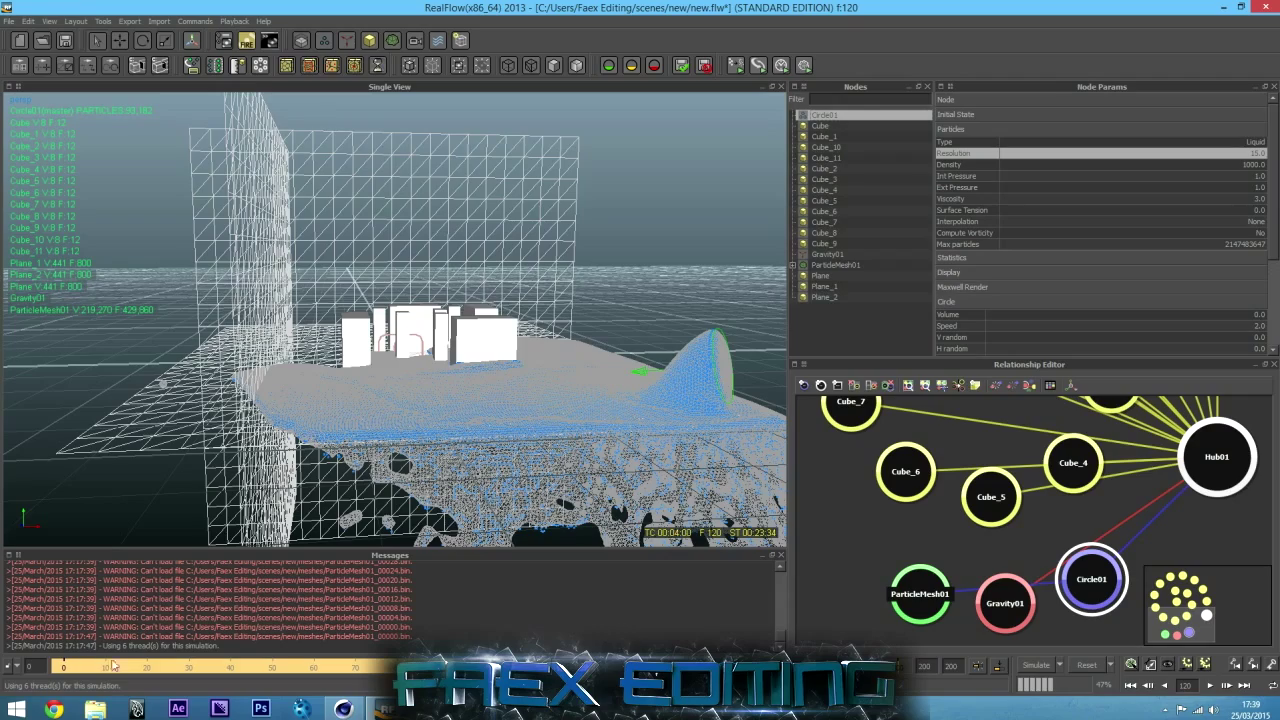
Orbit around the meshed liquid at frame 120, then bring up the File menu
{"action": "mouse_move", "coordinate": [559, 372]}
{"action": "left_mouse_down", "text": "alt"}
{"action": "mouse_move", "coordinate": [629, 405]}
{"action": "mouse_move", "coordinate": [590, 392]}
{"action": "mouse_move", "coordinate": [649, 400]}
{"action": "mouse_move", "coordinate": [516, 338]}
{"action": "mouse_move", "coordinate": [605, 415]}
{"action": "mouse_move", "coordinate": [629, 401]}
{"action": "mouse_move", "coordinate": [603, 378]}
{"action": "mouse_move", "coordinate": [552, 370]}
{"action": "left_mouse_up", "text": "alt"}
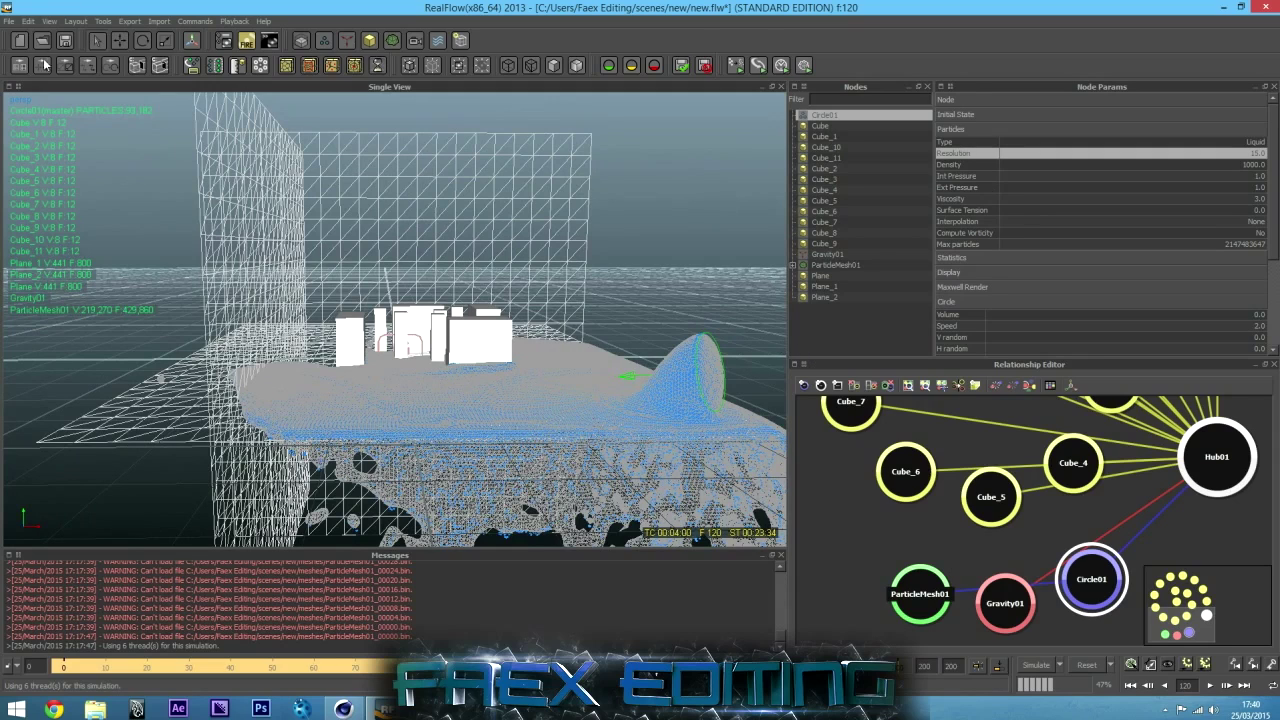
{"action": "left_click", "coordinate": [15, 21]}
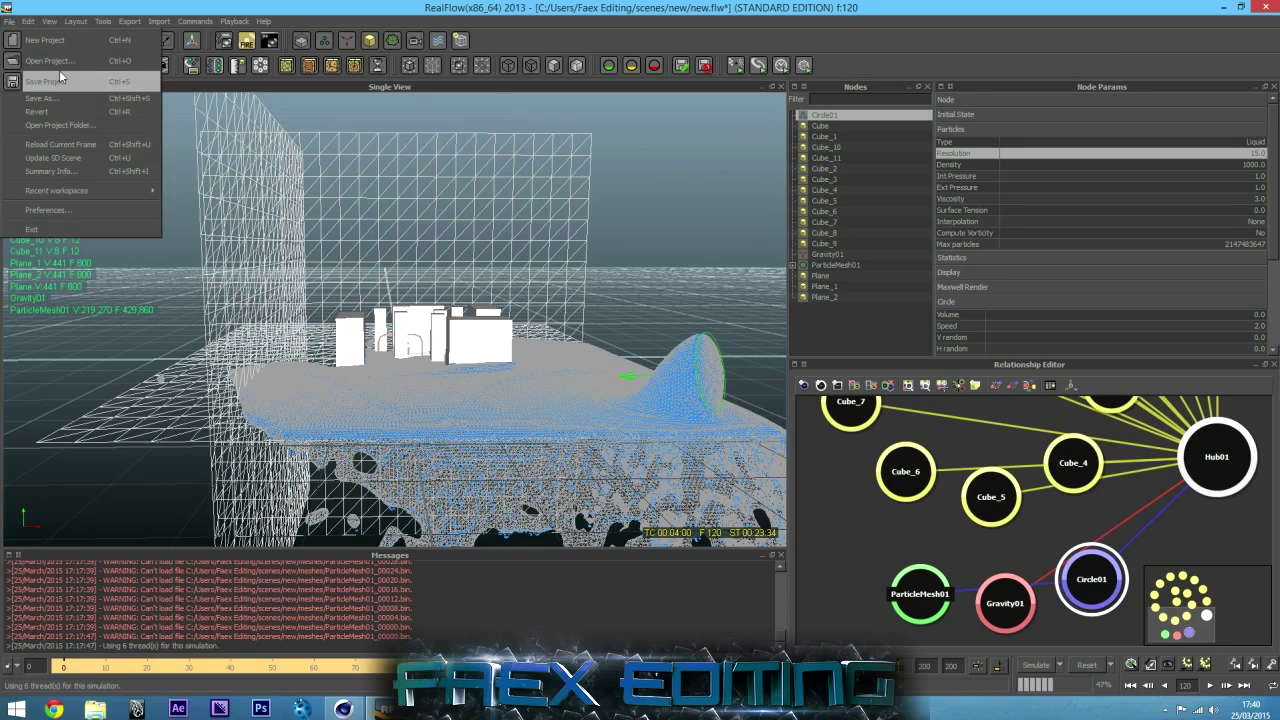
Export the simulation data and bring up File Explorer on This PC
{"action": "left_click", "coordinate": [138, 41]}
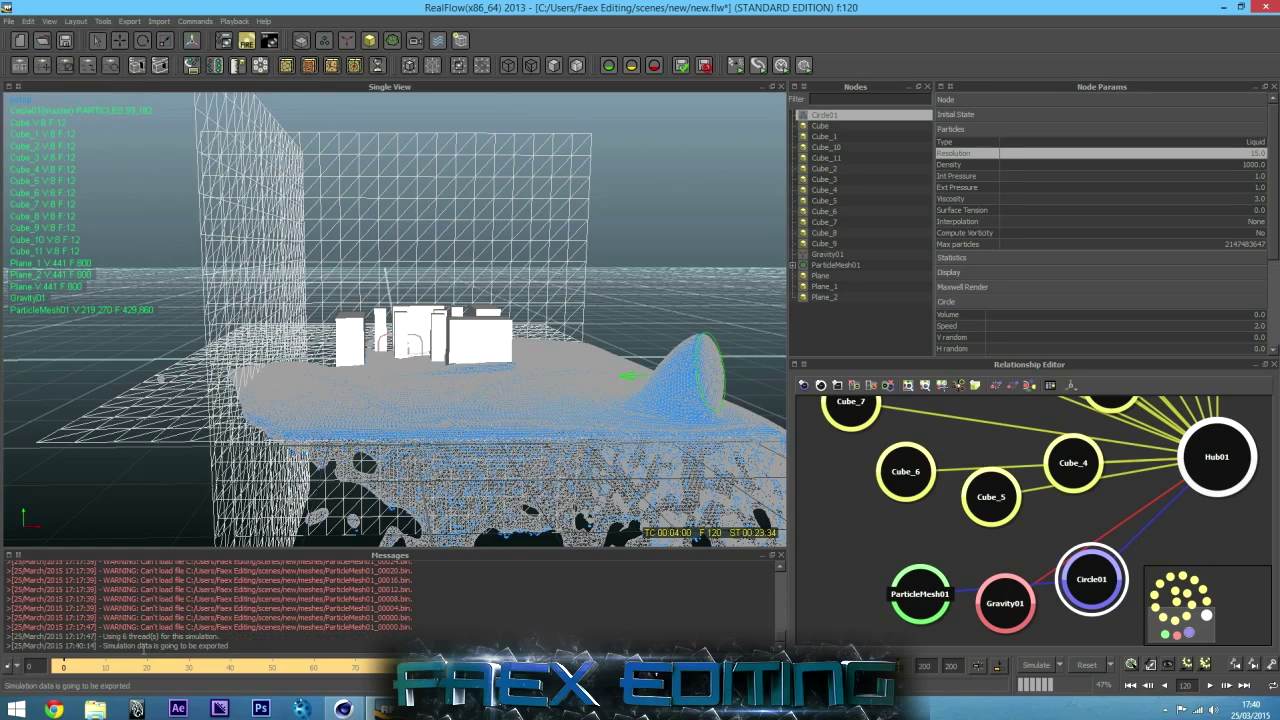
{"action": "left_click", "coordinate": [97, 709]}
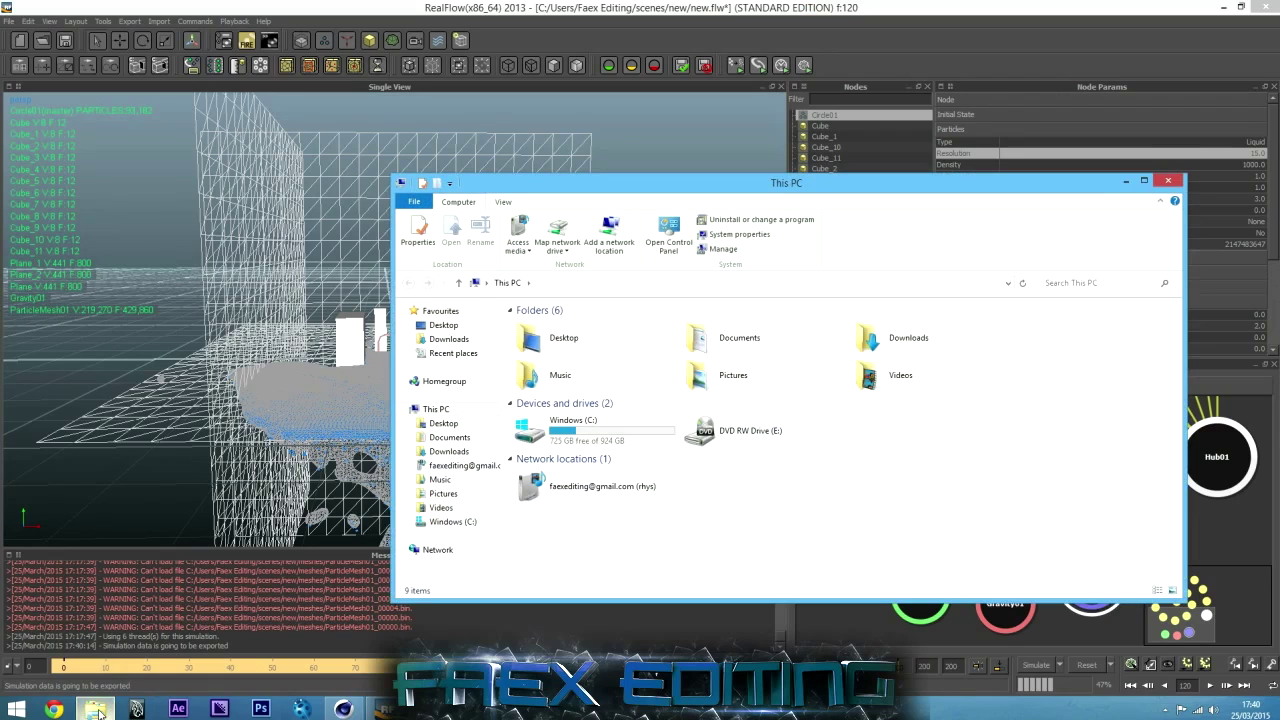
Browse to scenes\tut\meshes, select the eight ParticleMesh01 .bin files, and return to Cinema 4D
{"action": "double_click", "coordinate": [597, 440]}
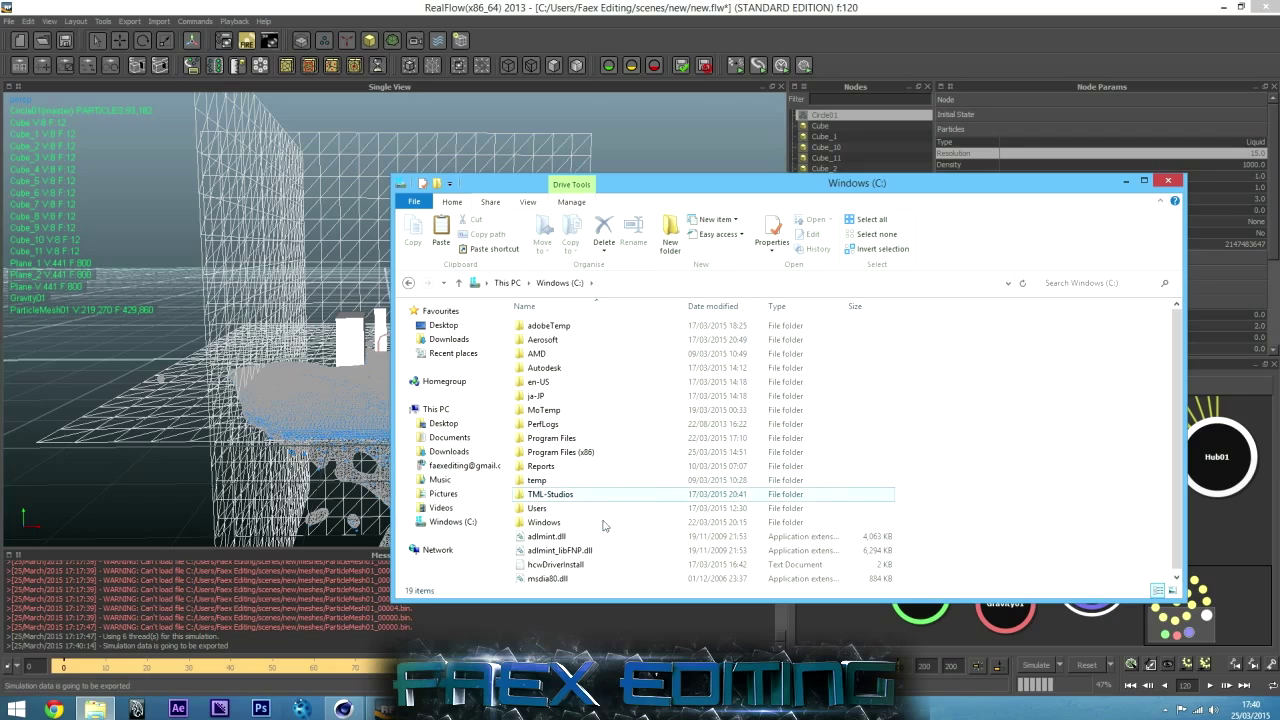
{"action": "double_click", "coordinate": [547, 512]}
{"action": "double_click", "coordinate": [550, 330]}
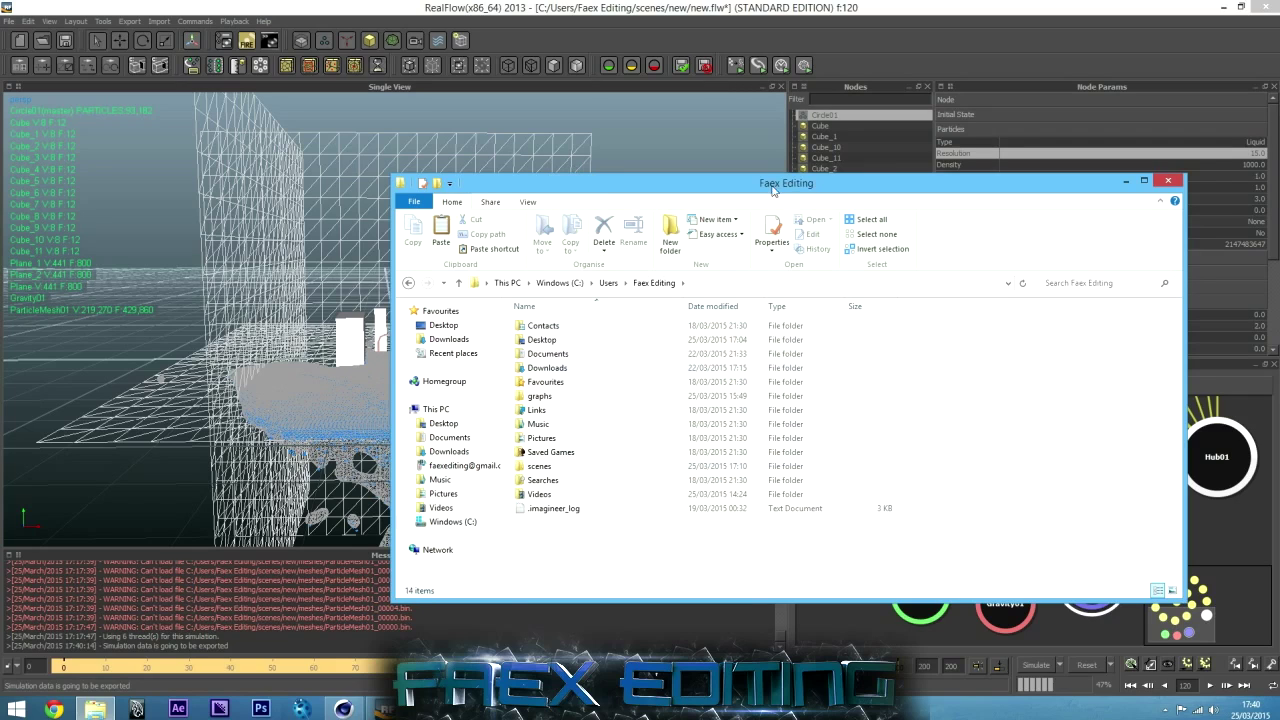
{"action": "left_click", "coordinate": [541, 468]}
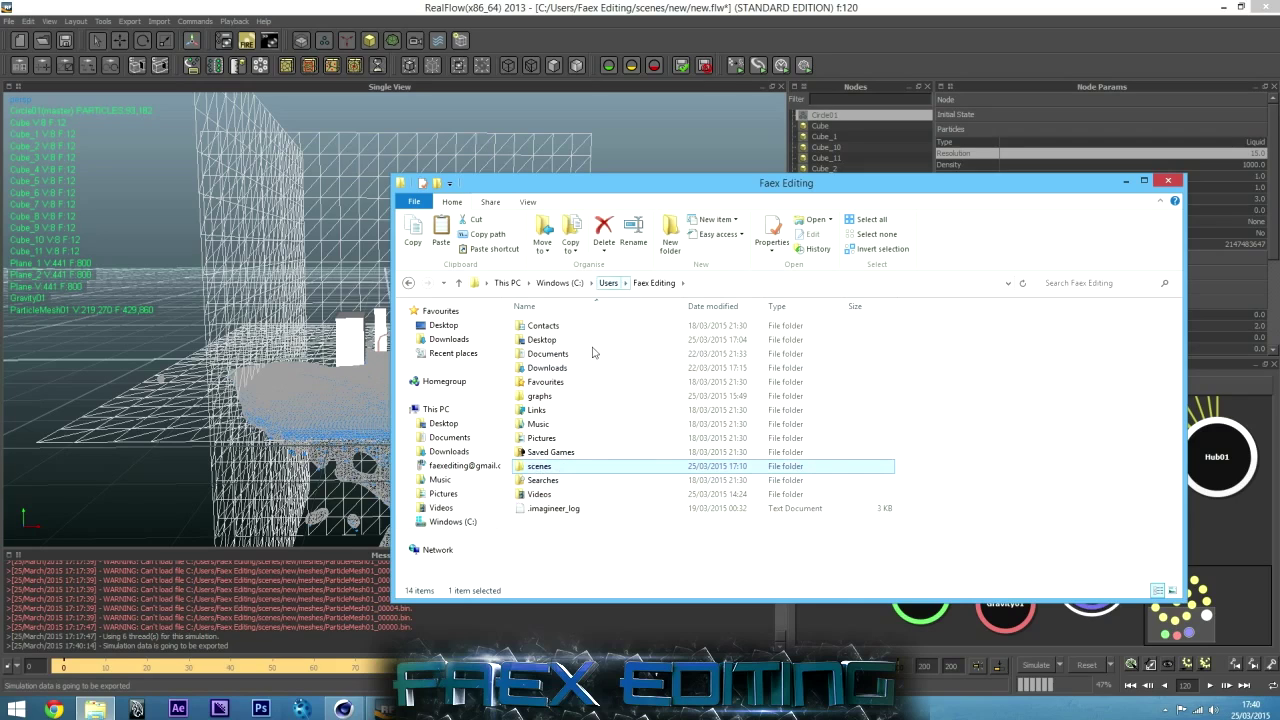
{"action": "double_click", "coordinate": [533, 467]}
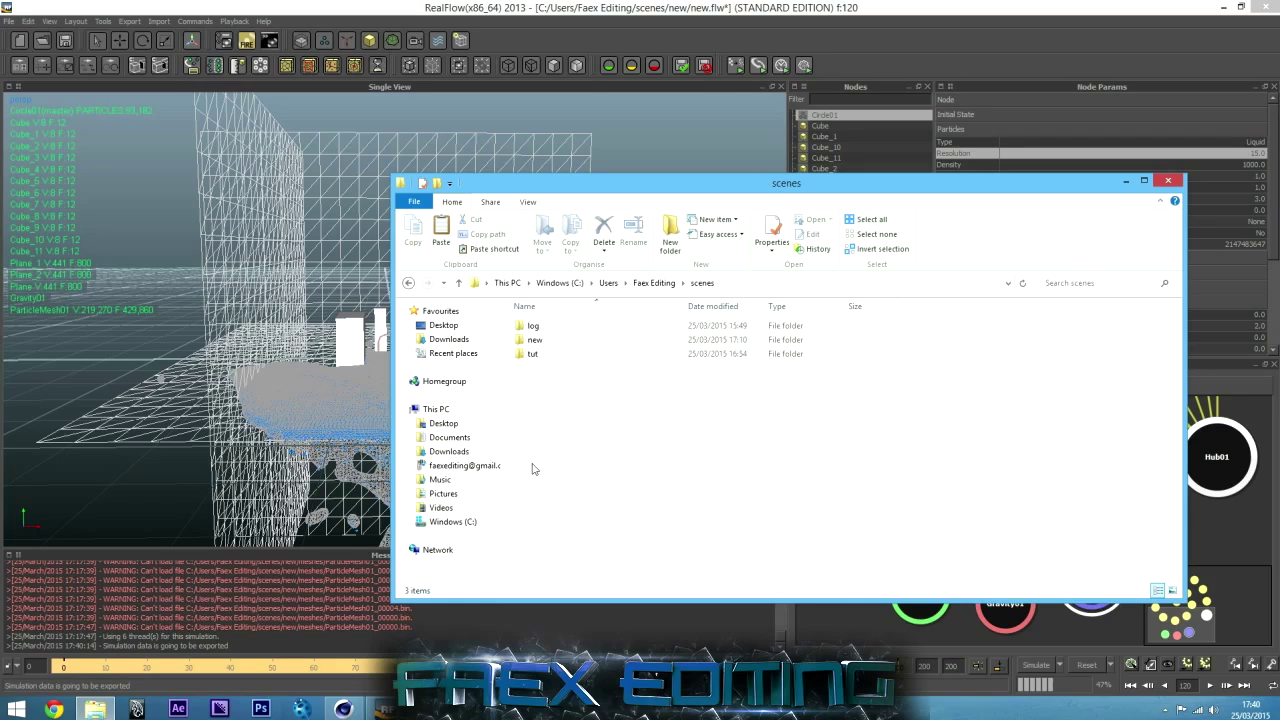
{"action": "double_click", "coordinate": [540, 356]}
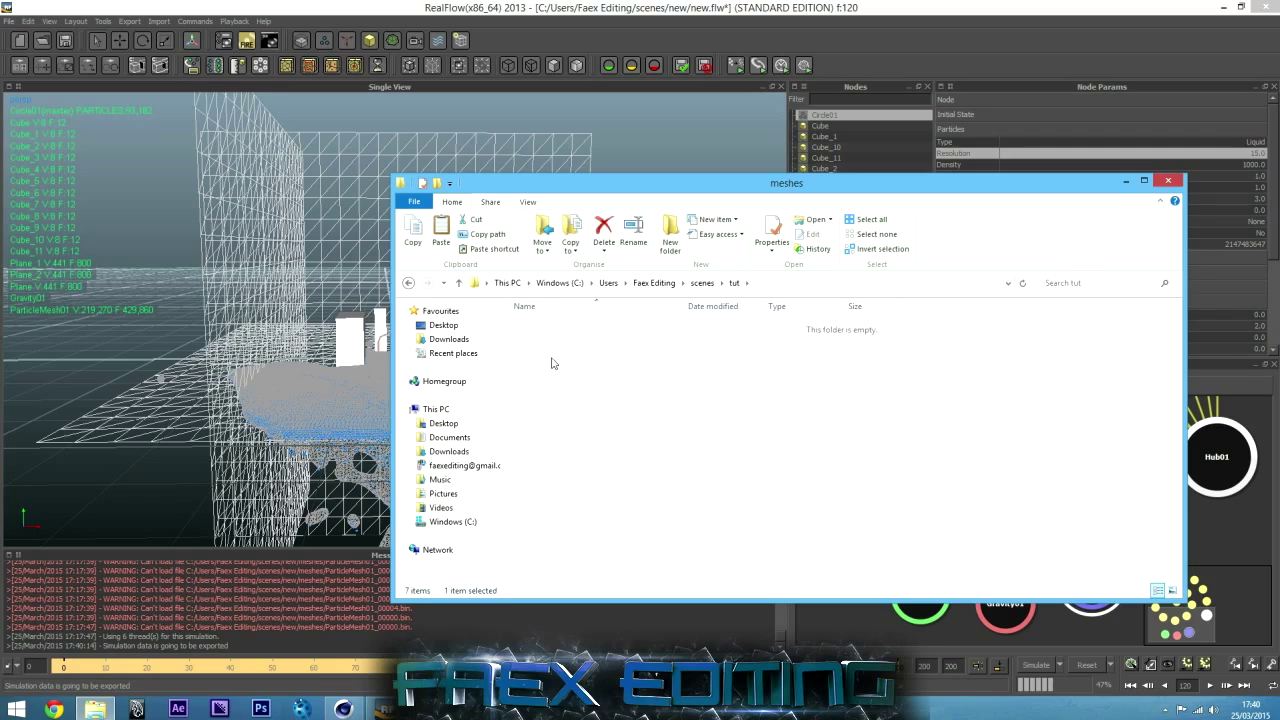
{"action": "double_click", "coordinate": [545, 355]}
{"action": "left_click_drag", "start_coordinate": [766, 521], "coordinate": [515, 320]}
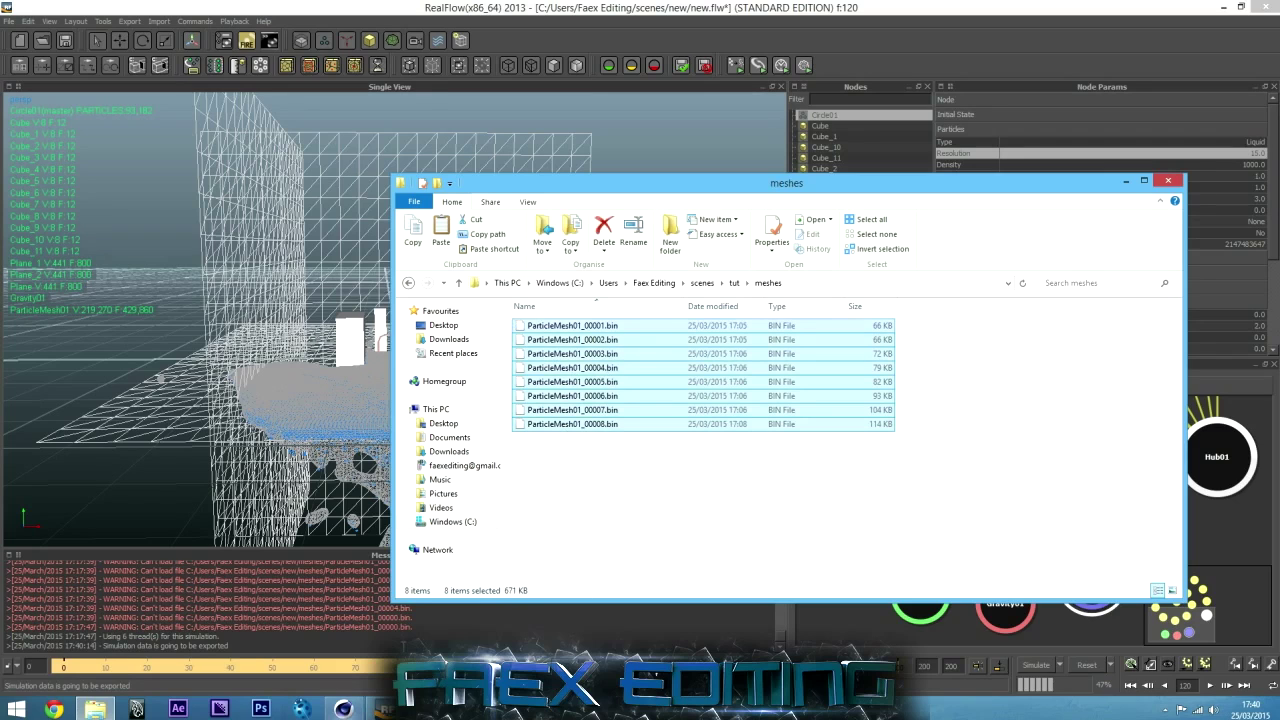
{"action": "left_click", "coordinate": [616, 561]}
Add a RealFlow Mesh Importer from the Plugins > RealFlow menu
{"action": "left_click", "coordinate": [343, 708]}
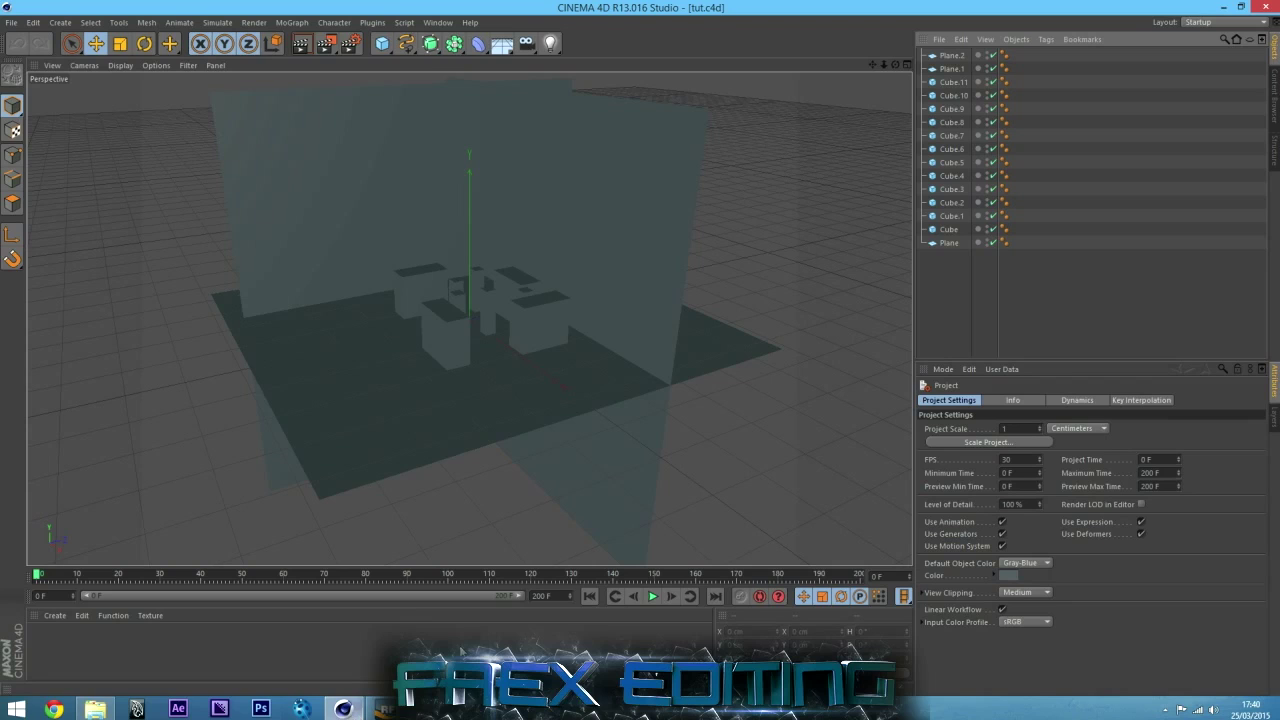
{"action": "left_click", "coordinate": [877, 93]}
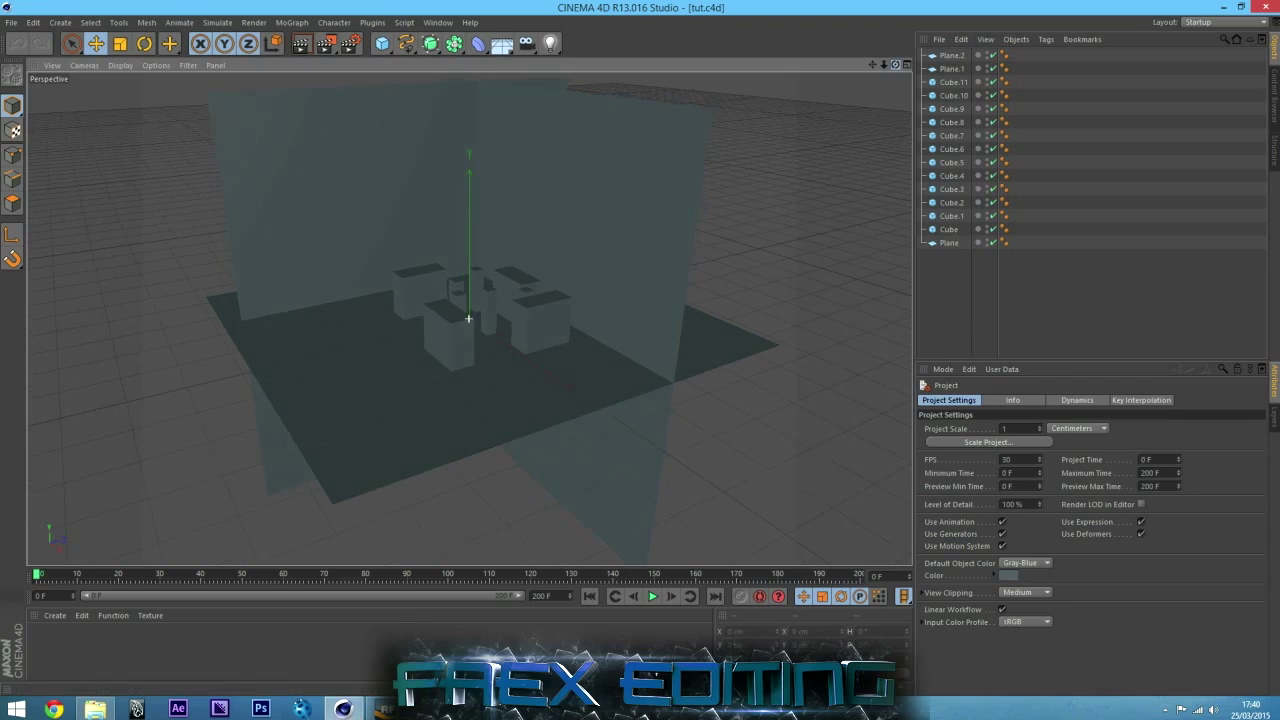
{"action": "left_click", "coordinate": [374, 22]}
{"action": "mouse_move", "coordinate": [400, 74]}
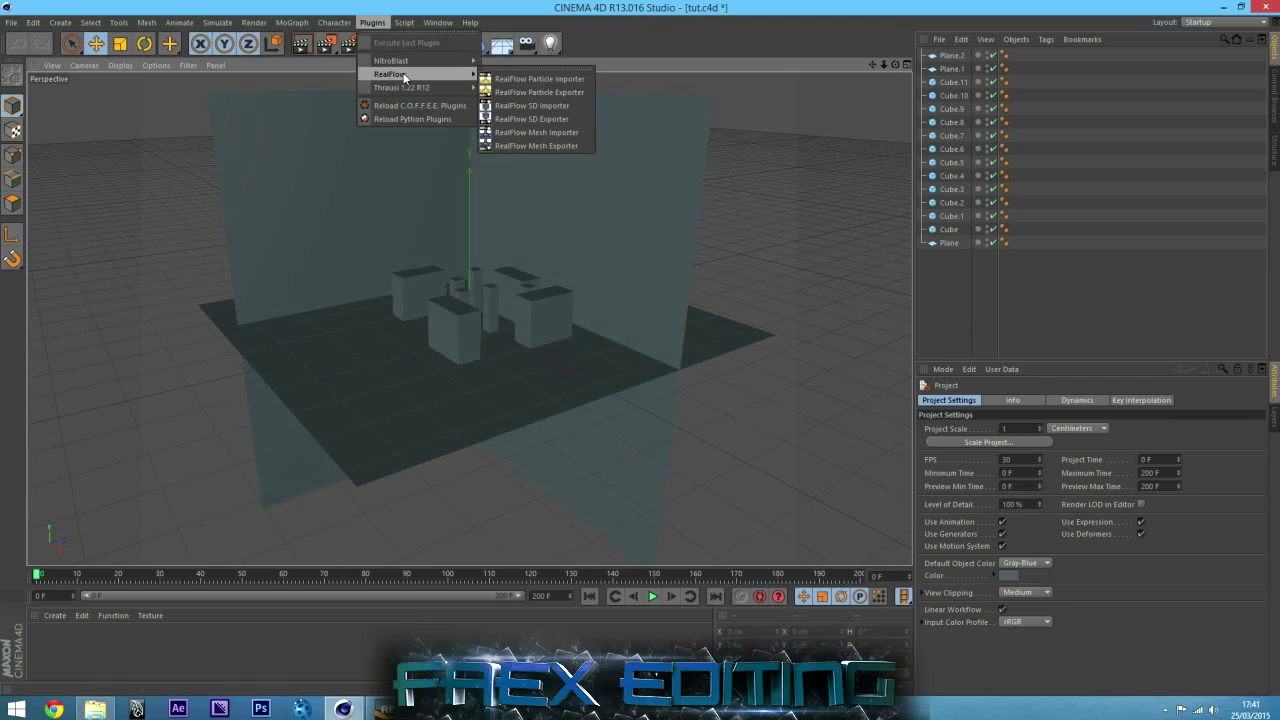
{"action": "left_click", "coordinate": [547, 134]}
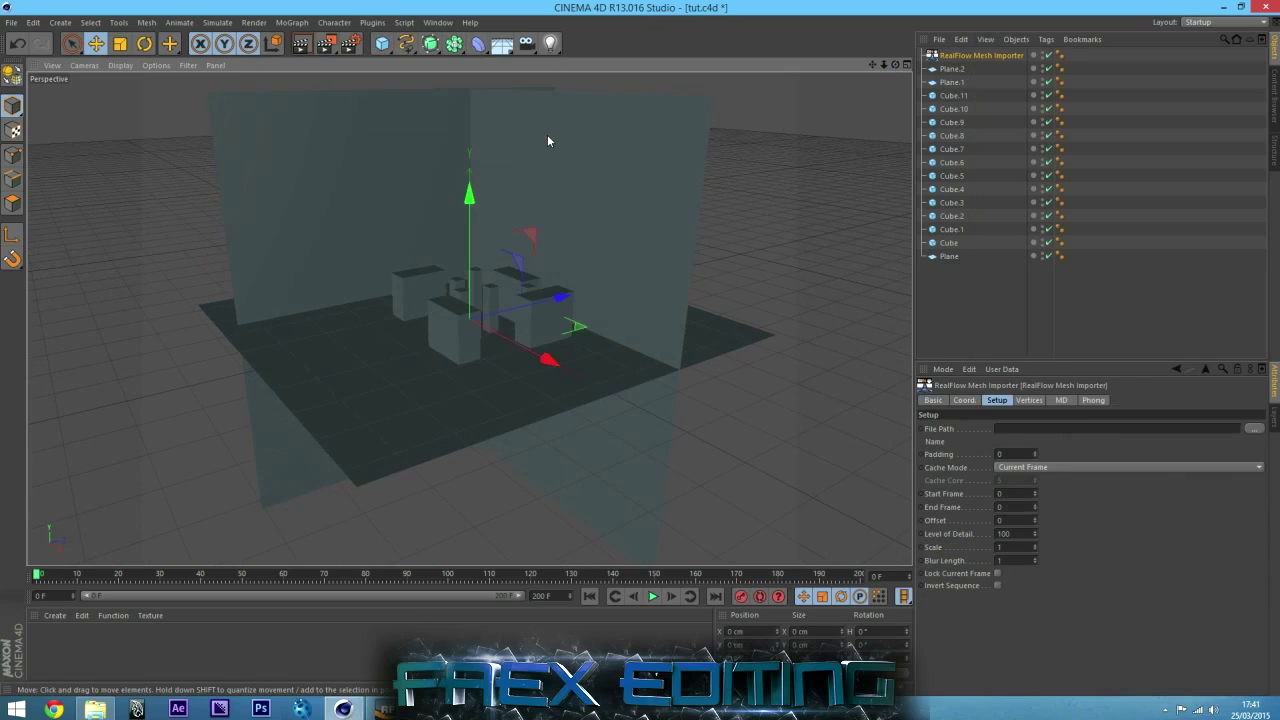
Load ParticleMesh01_00001.bin from scenes/tut/meshes and scrub to about frame 8 to show the mesh
{"action": "left_click", "coordinate": [1253, 428]}
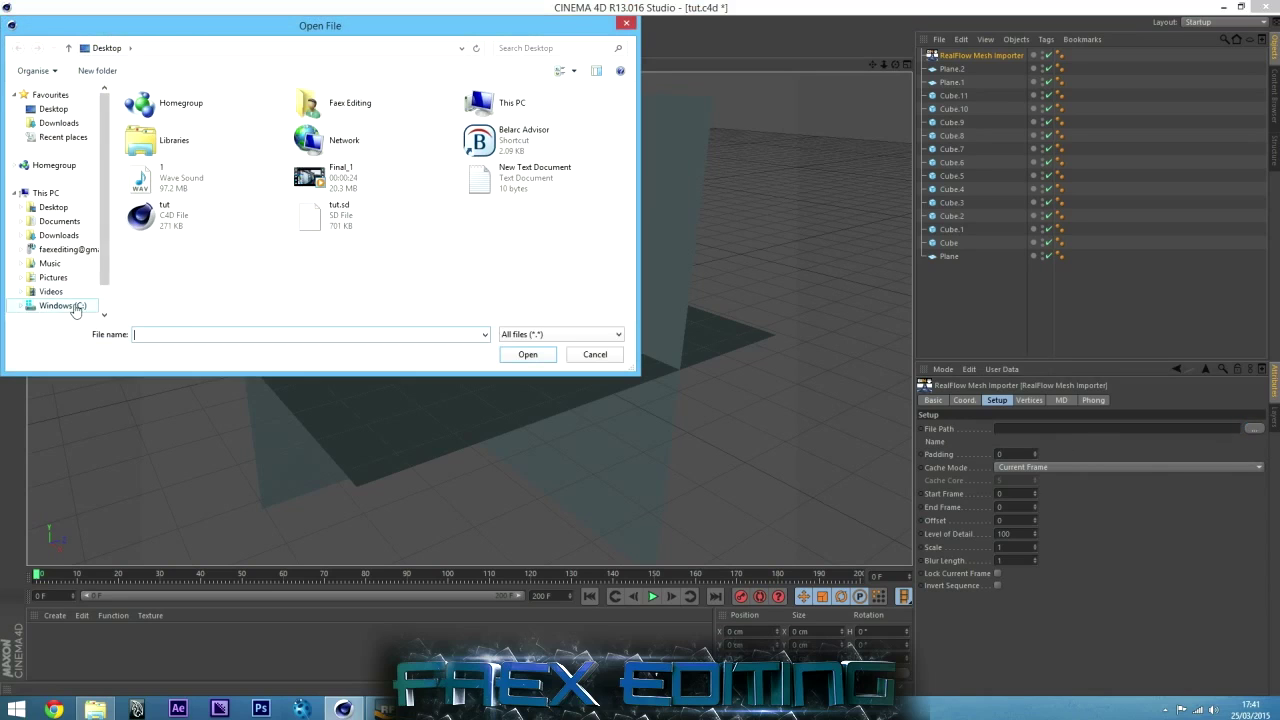
{"action": "left_click", "coordinate": [64, 306]}
{"action": "double_click", "coordinate": [160, 290]}
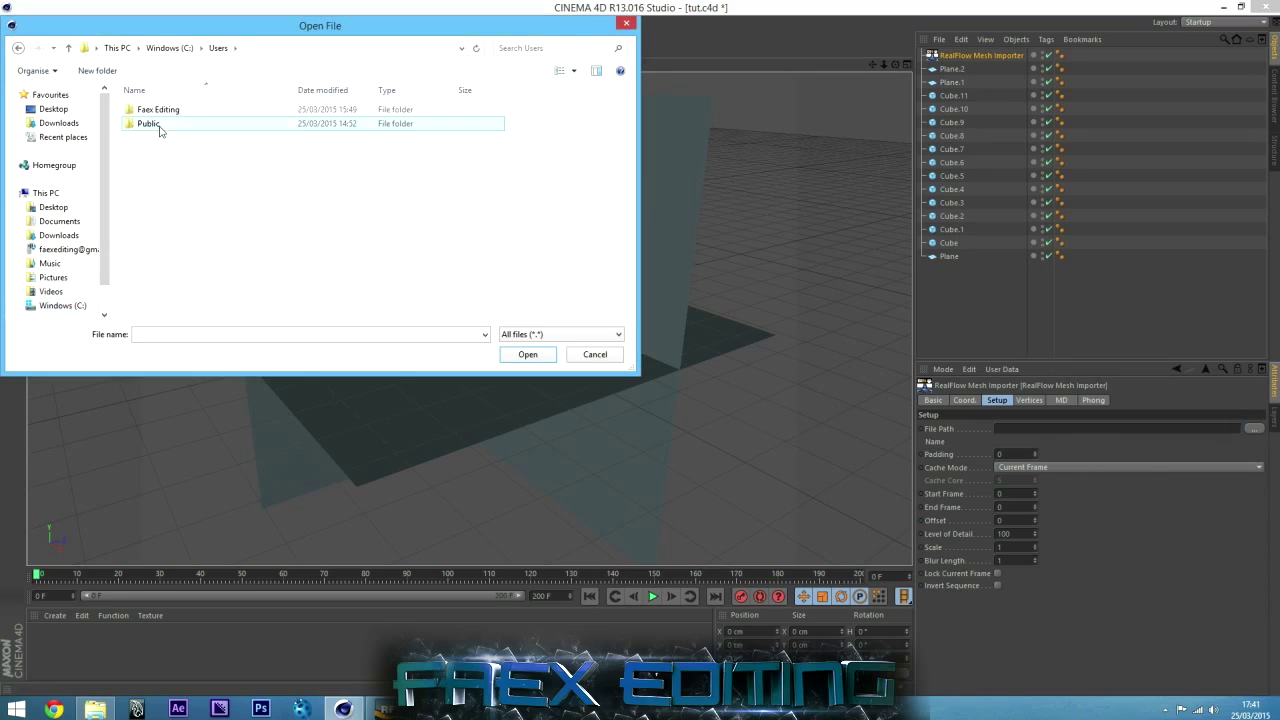
{"action": "double_click", "coordinate": [160, 110]}
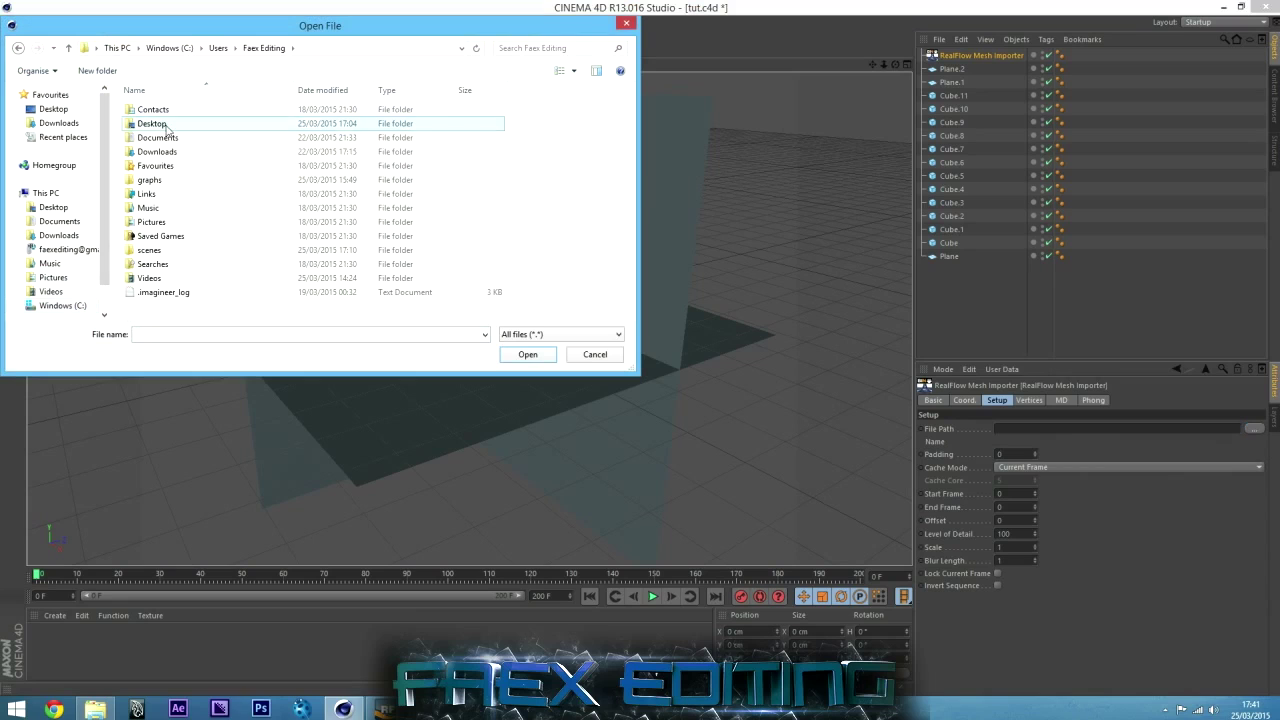
{"action": "double_click", "coordinate": [152, 250]}
{"action": "double_click", "coordinate": [150, 138]}
{"action": "double_click", "coordinate": [156, 139]}
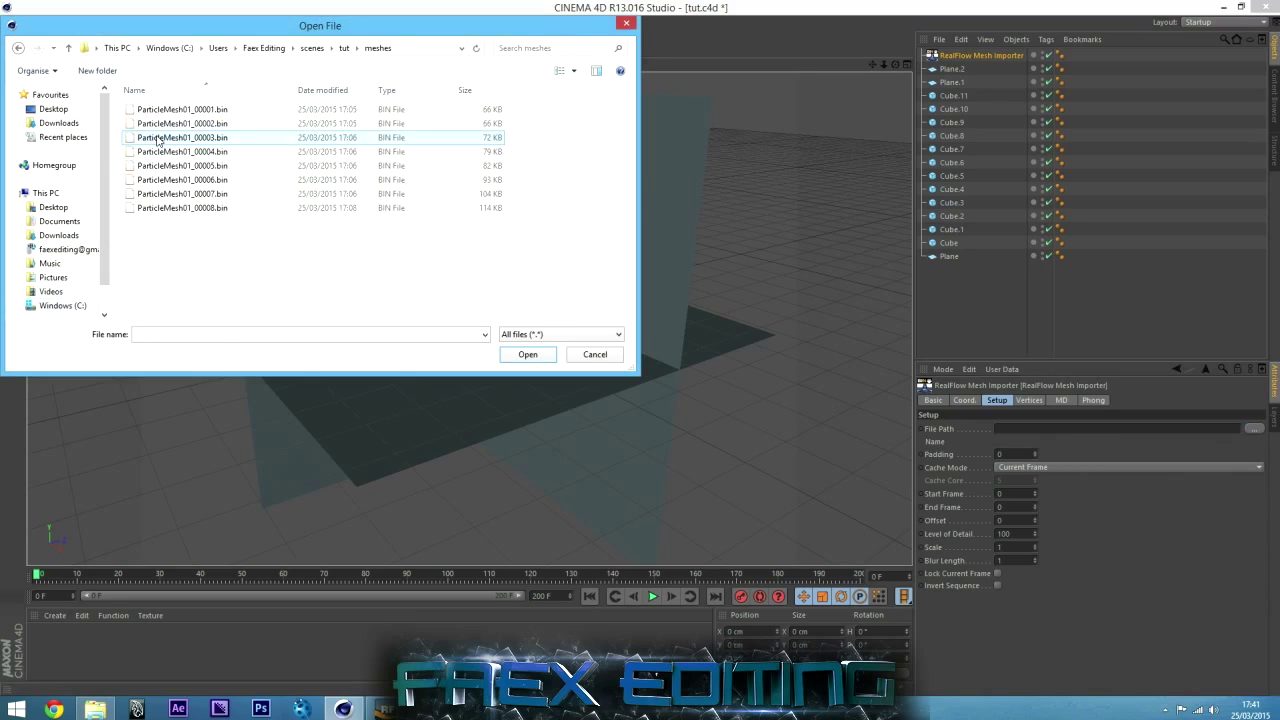
{"action": "left_click", "coordinate": [189, 111]}
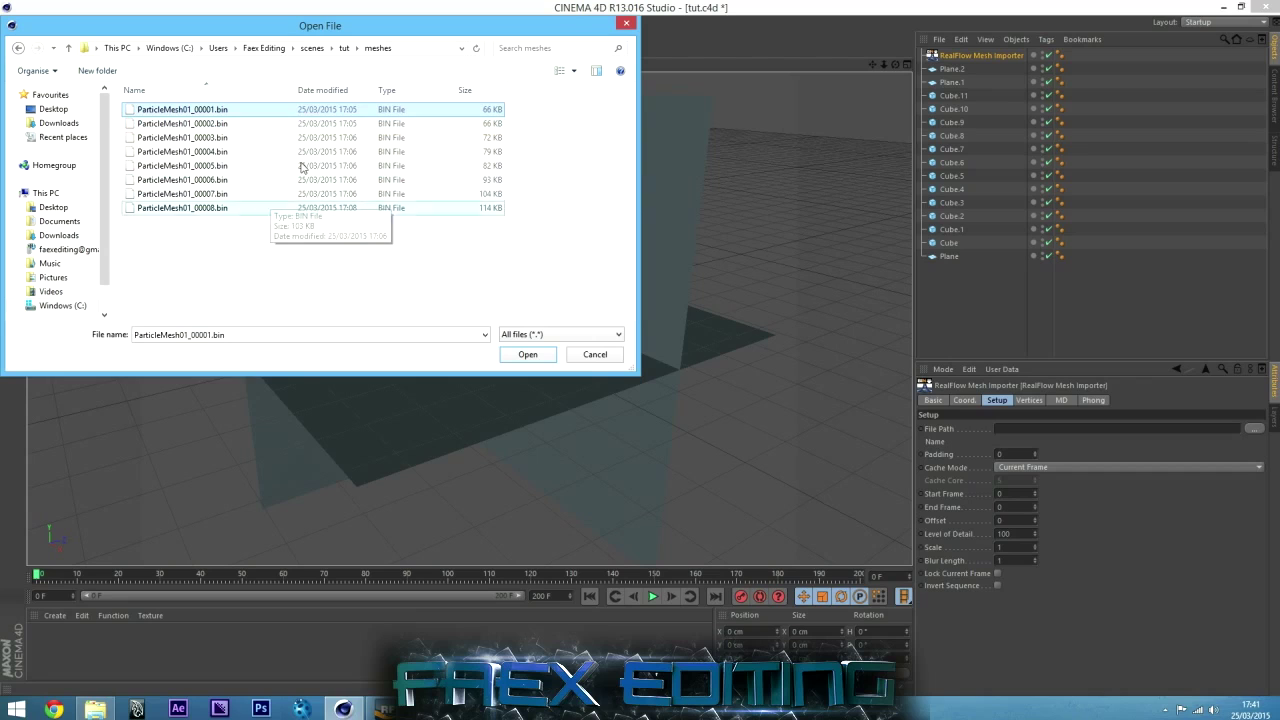
{"action": "left_click", "coordinate": [524, 354]}
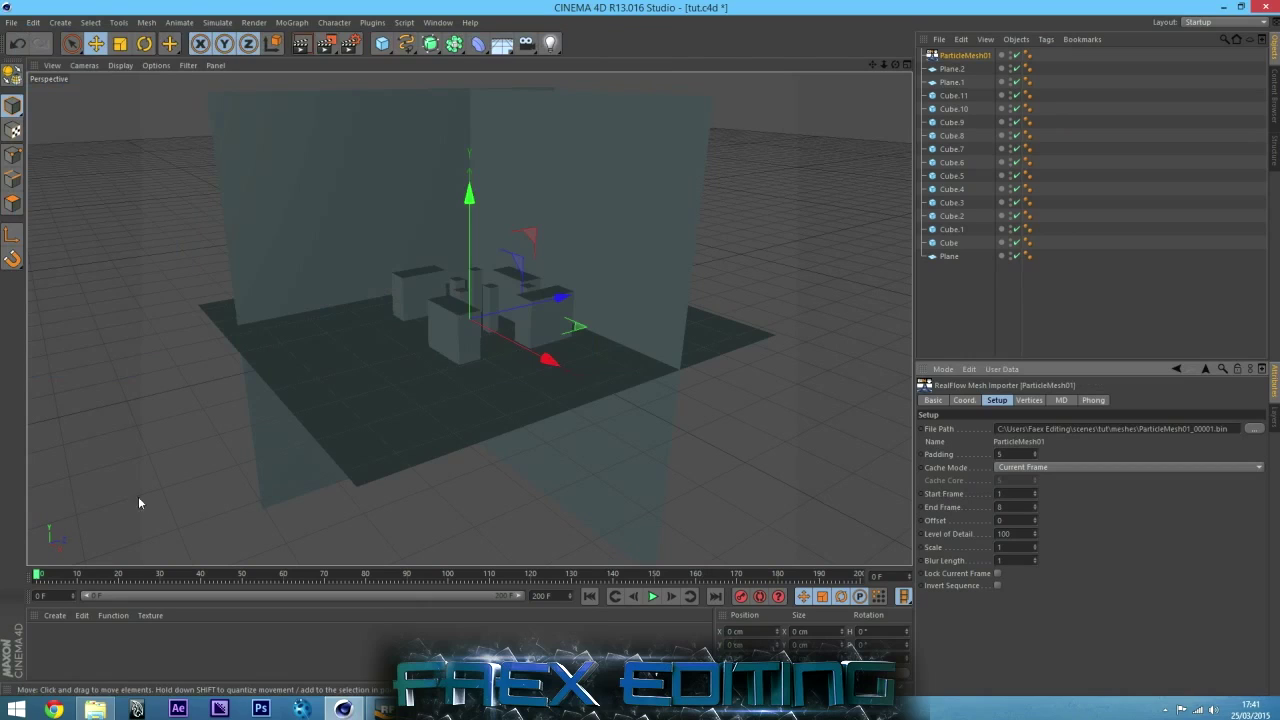
{"action": "mouse_move", "coordinate": [40, 577]}
{"action": "left_mouse_down"}
{"action": "mouse_move", "coordinate": [98, 575]}
{"action": "mouse_move", "coordinate": [57, 577]}
{"action": "left_mouse_up"}
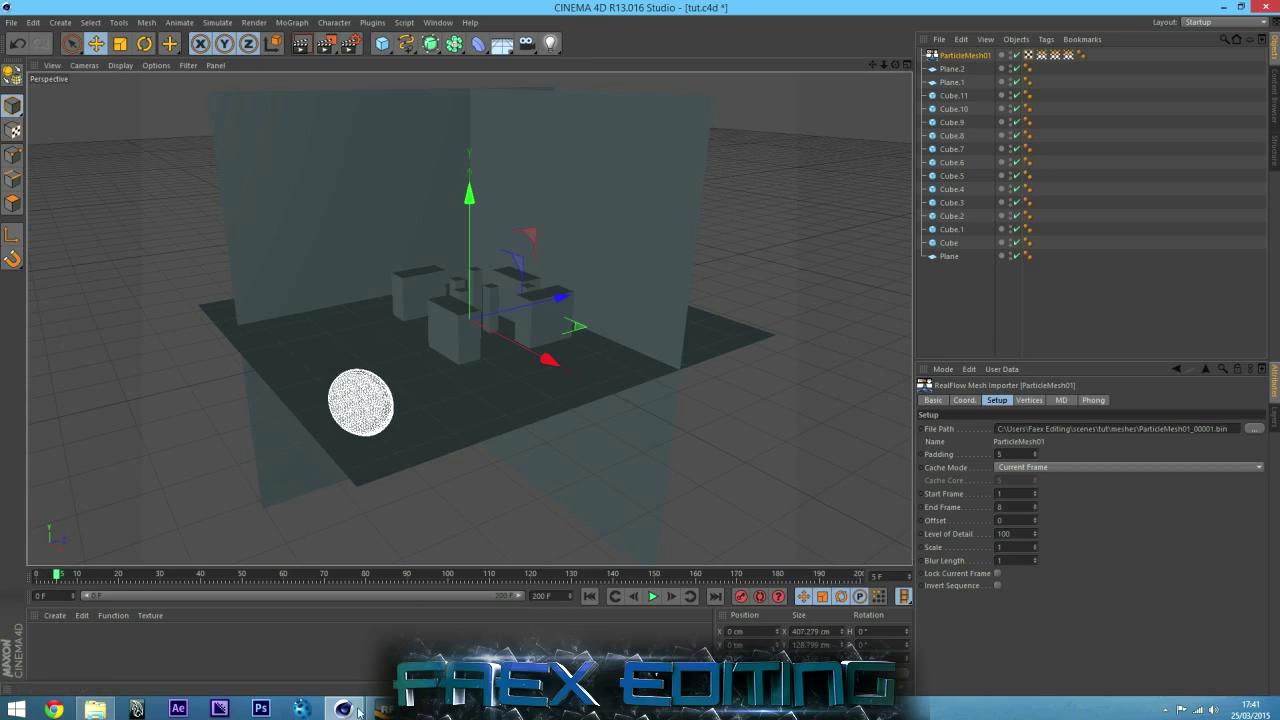
In RealFlow, deselect Circle01 and export the simulation data again
{"action": "key", "text": "alt+Tab"}
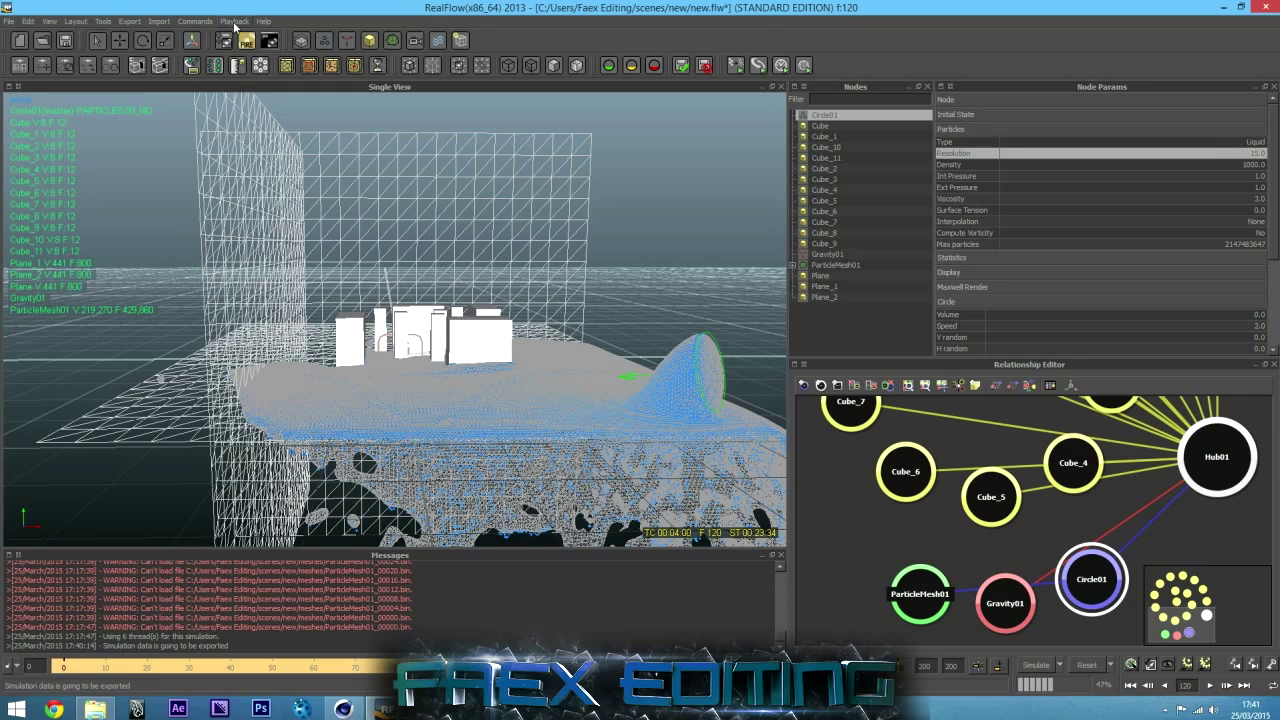
{"action": "left_click", "coordinate": [839, 346]}
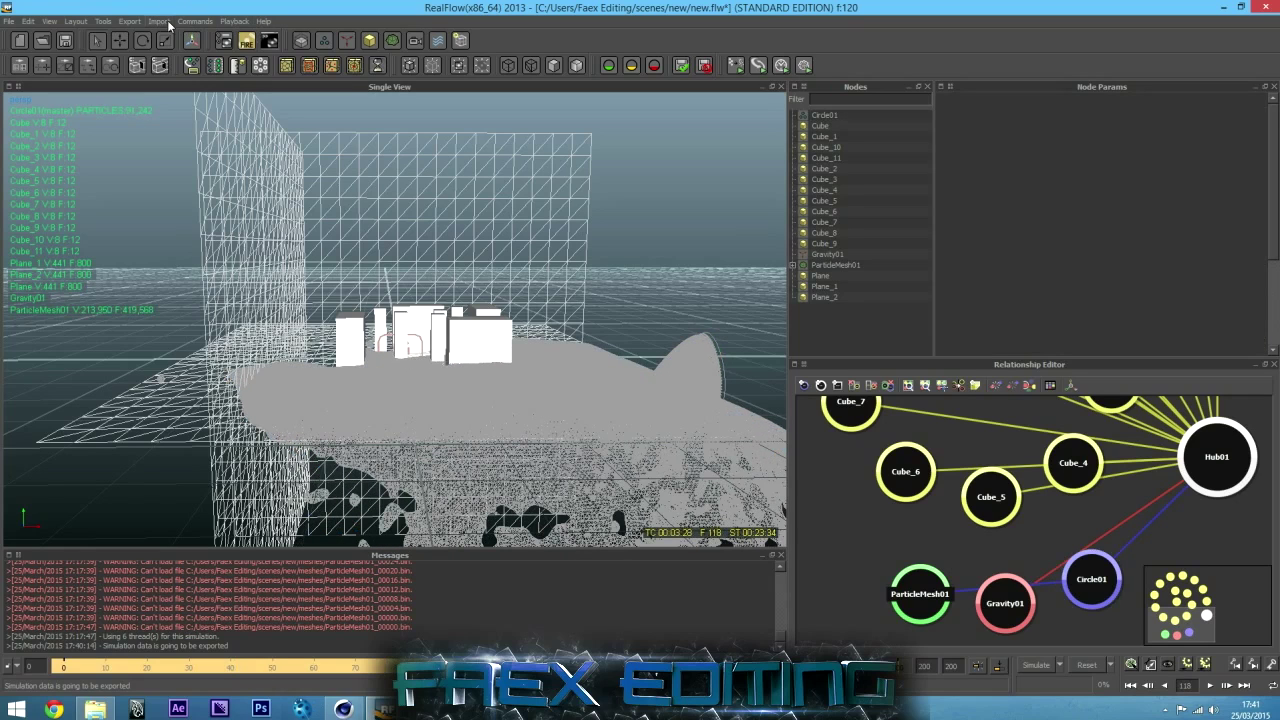
{"action": "left_click", "coordinate": [129, 21]}
{"action": "left_click", "coordinate": [145, 40]}
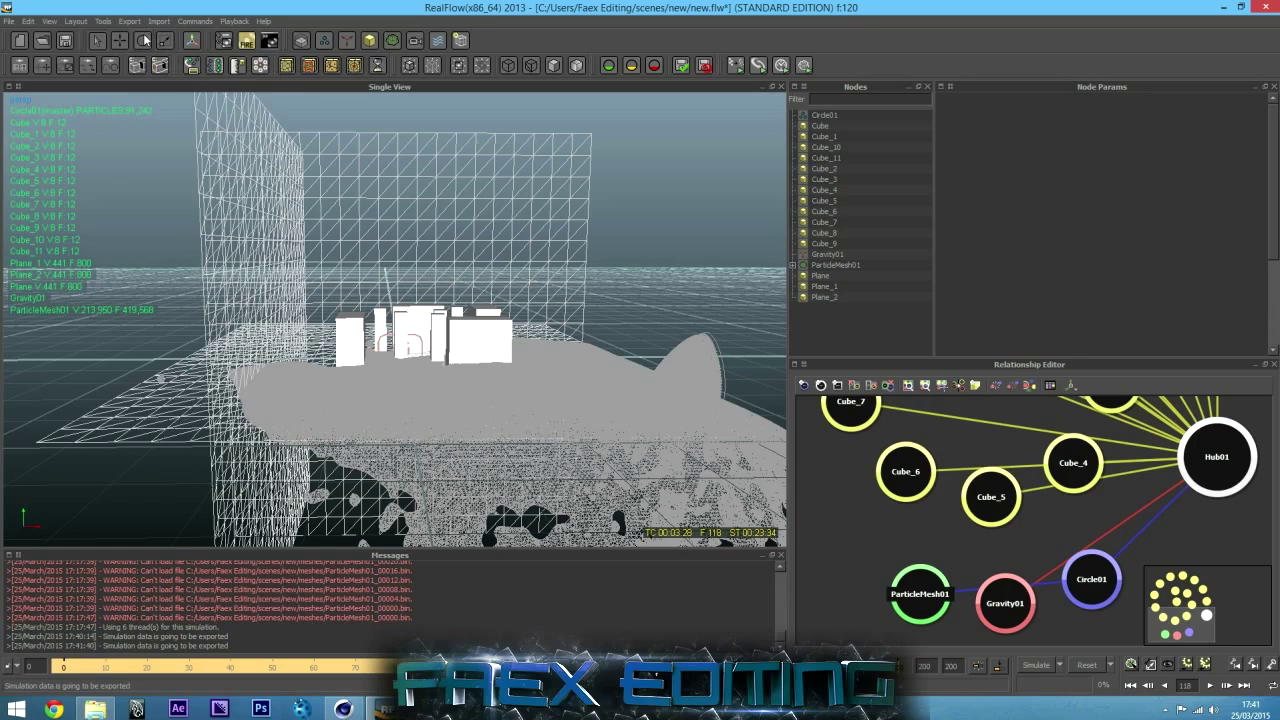
Navigate to the new scene's meshes folder holding 120 ParticleMesh01 .bin files
{"action": "left_click", "coordinate": [95, 708]}
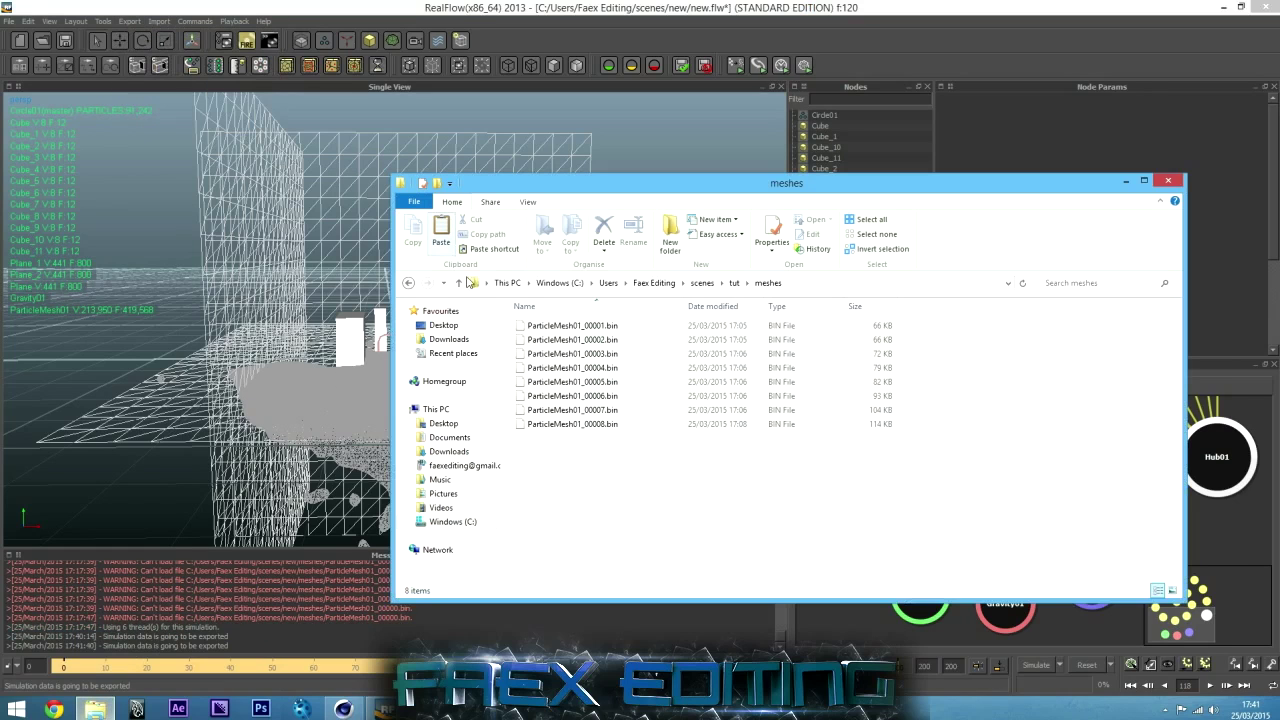
{"action": "left_click_drag", "start_coordinate": [700, 518], "coordinate": [502, 314]}
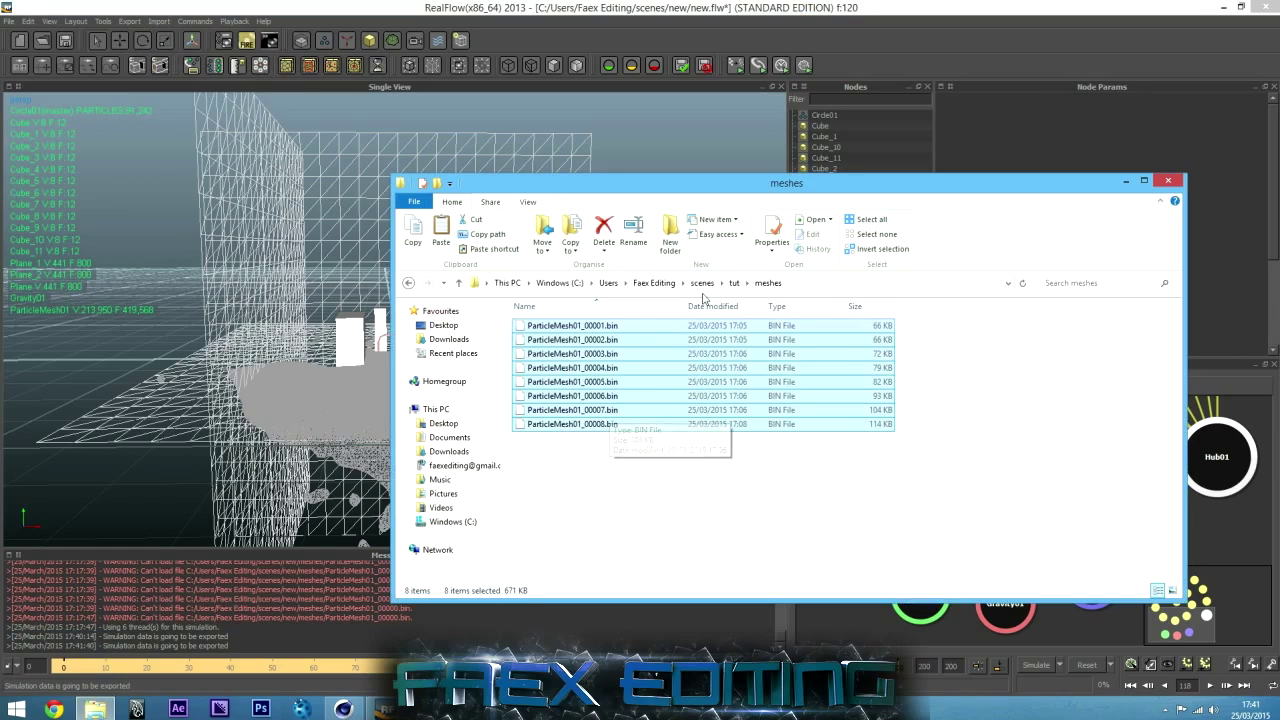
{"action": "left_click", "coordinate": [703, 283]}
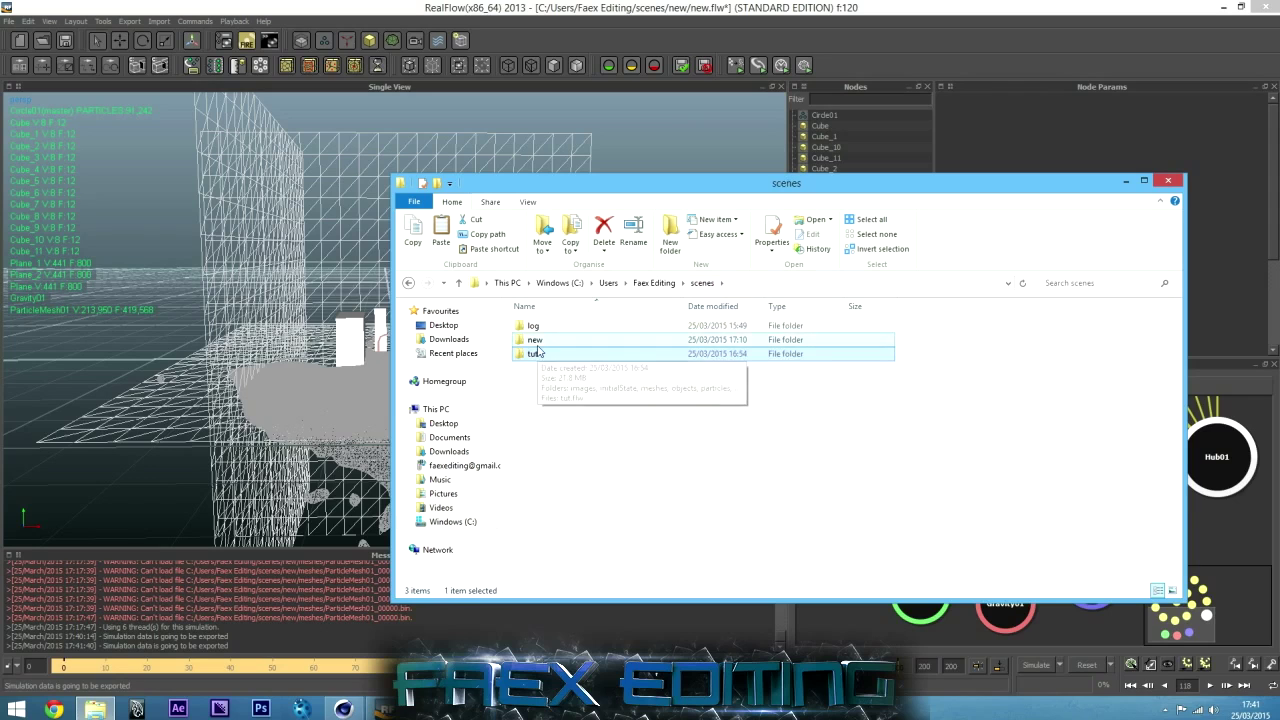
{"action": "double_click", "coordinate": [533, 353]}
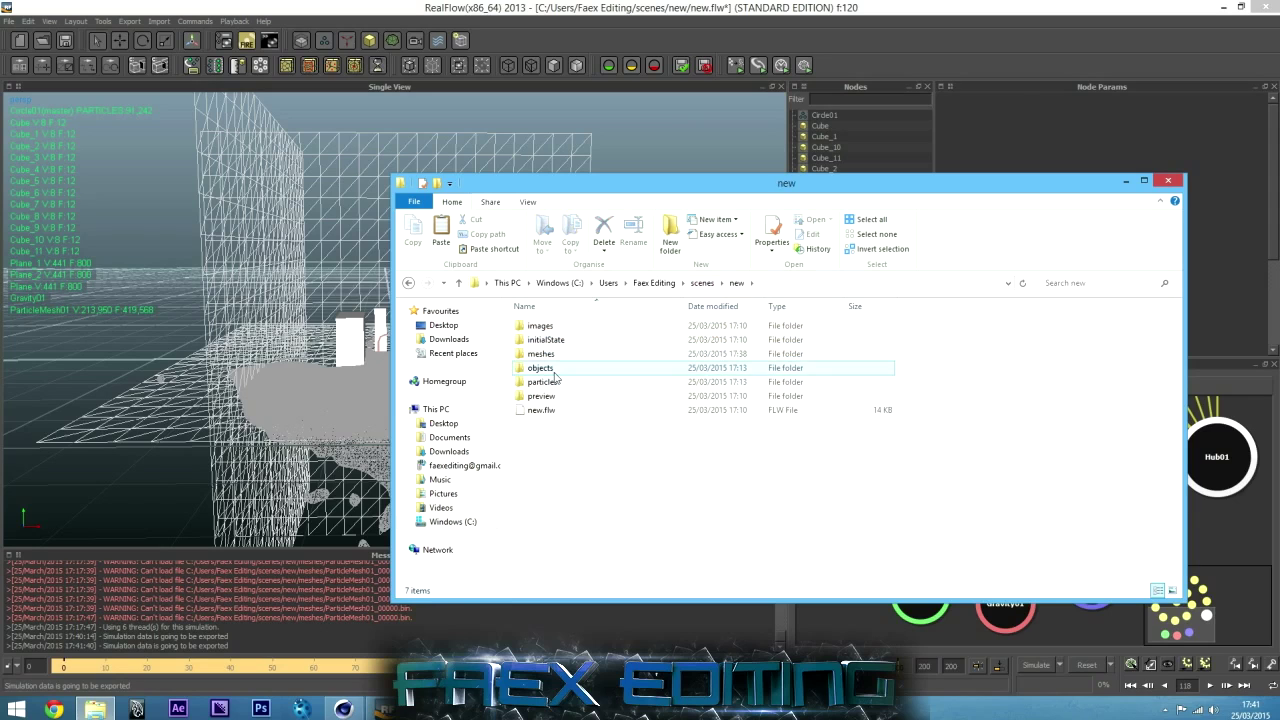
{"action": "left_click", "coordinate": [409, 284]}
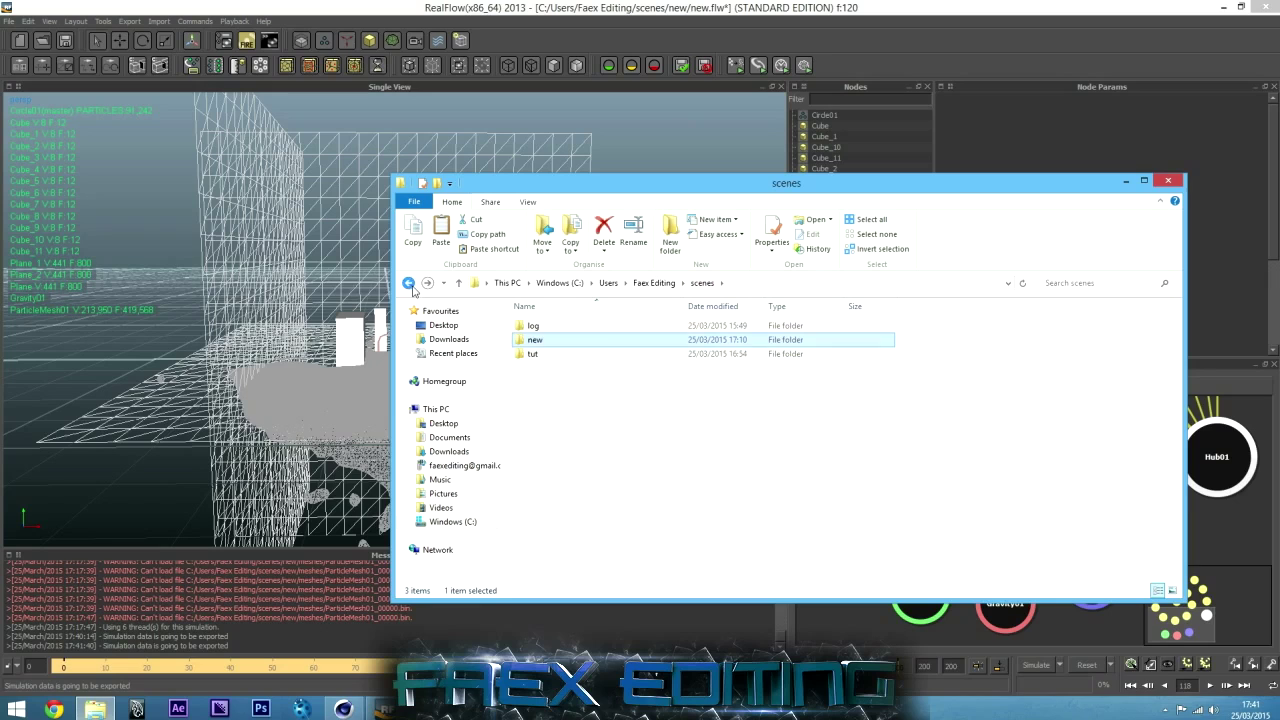
{"action": "left_click", "coordinate": [646, 388]}
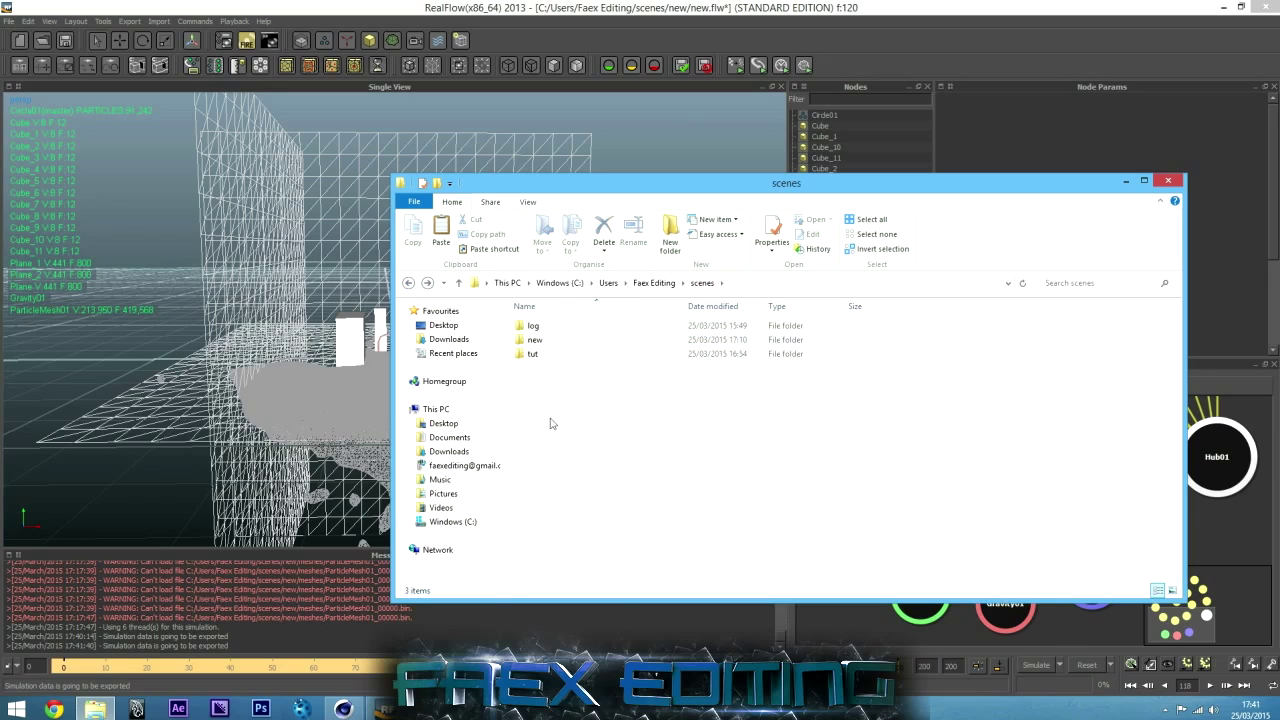
{"action": "double_click", "coordinate": [534, 340]}
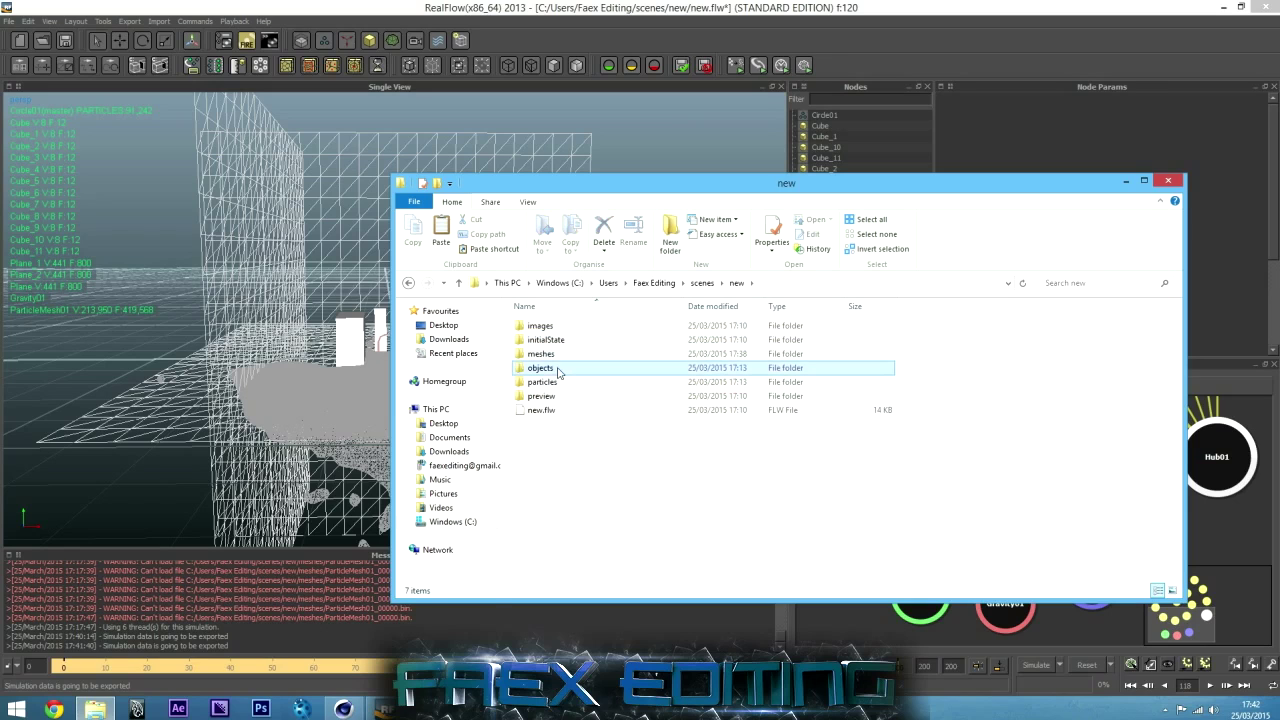
{"action": "double_click", "coordinate": [540, 353]}
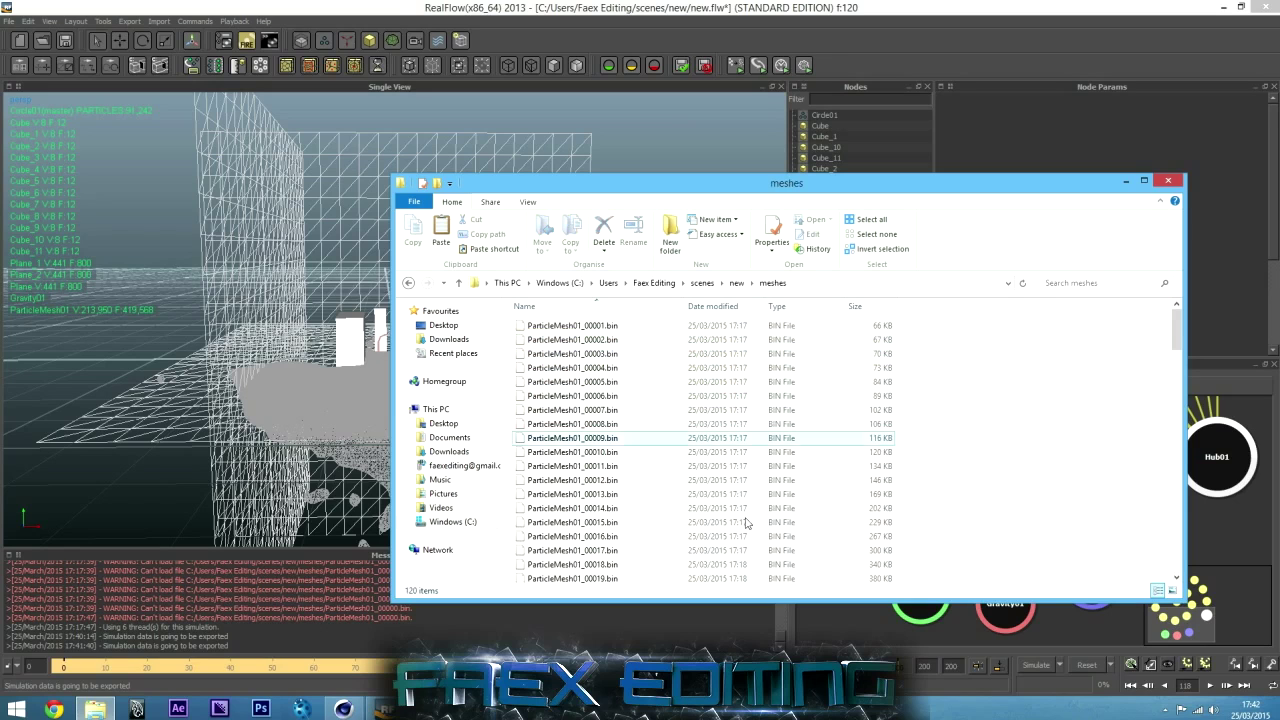
Reload the mesh importer with ParticleMesh01_00001.bin from the new scene's meshes folder (120 frames)
{"action": "left_click", "coordinate": [397, 6]}
{"action": "left_click", "coordinate": [343, 708]}
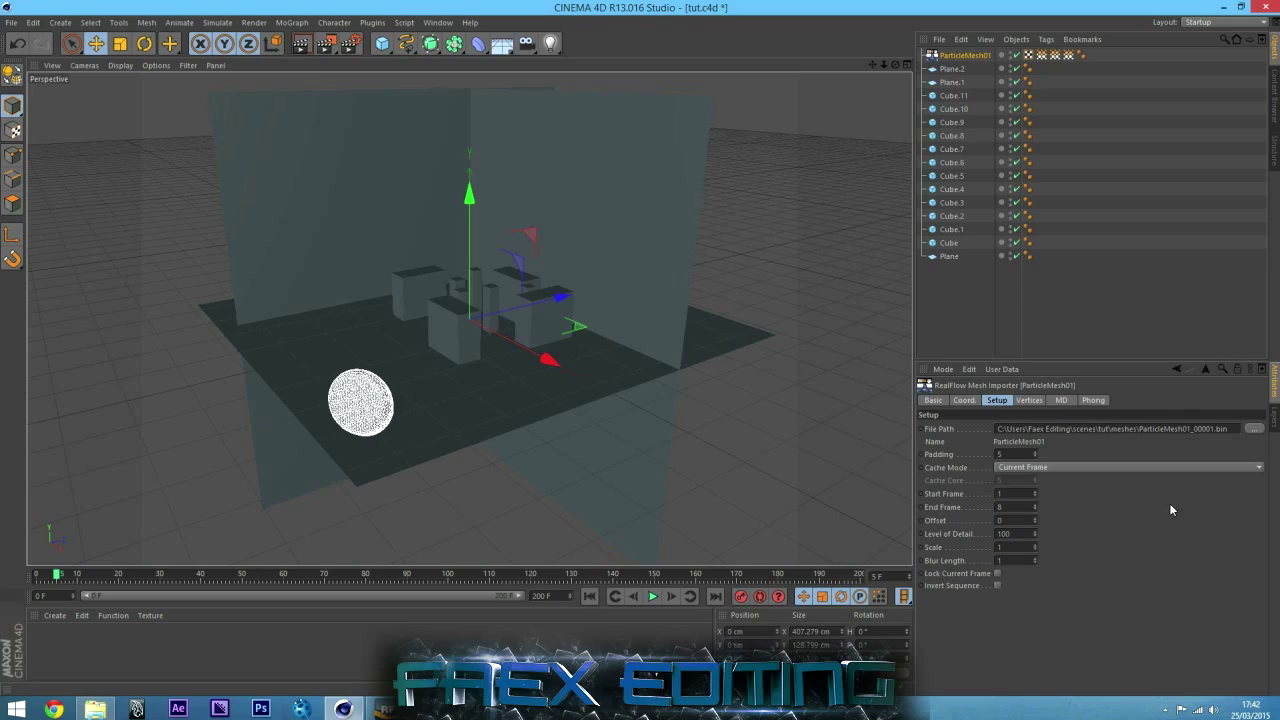
{"action": "left_click", "coordinate": [1256, 429]}
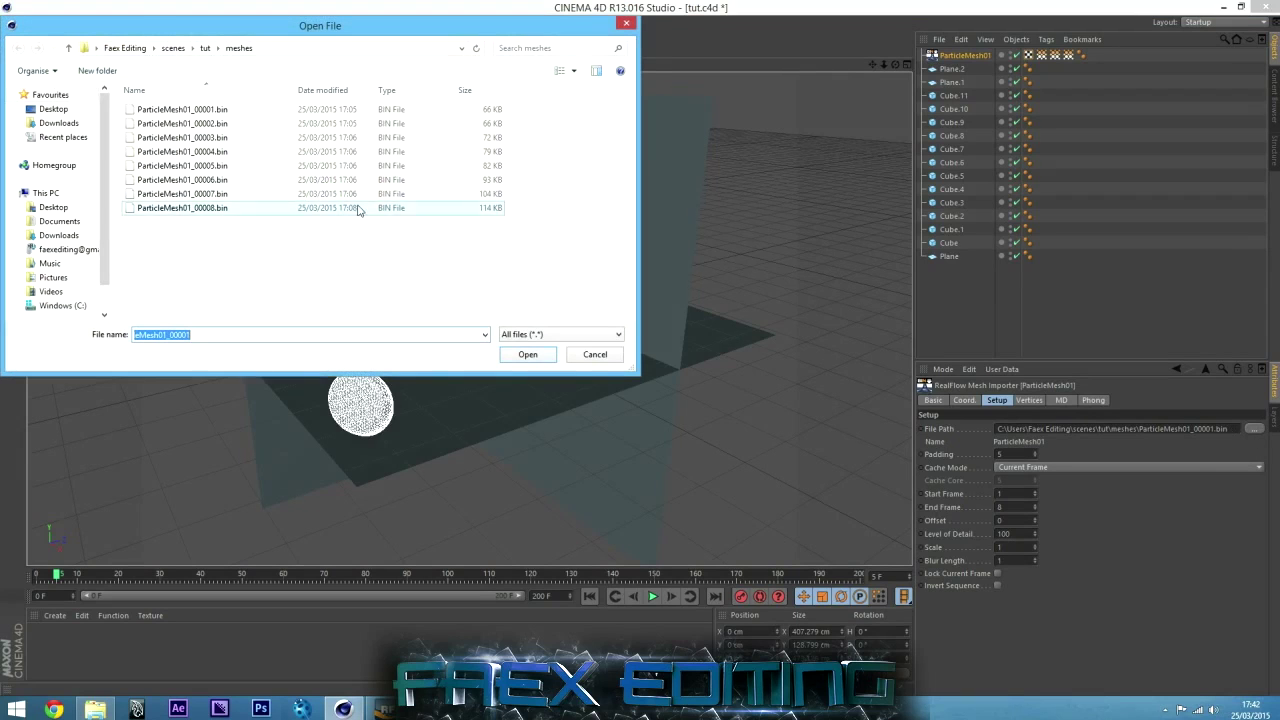
{"action": "left_click", "coordinate": [172, 47]}
{"action": "double_click", "coordinate": [153, 124]}
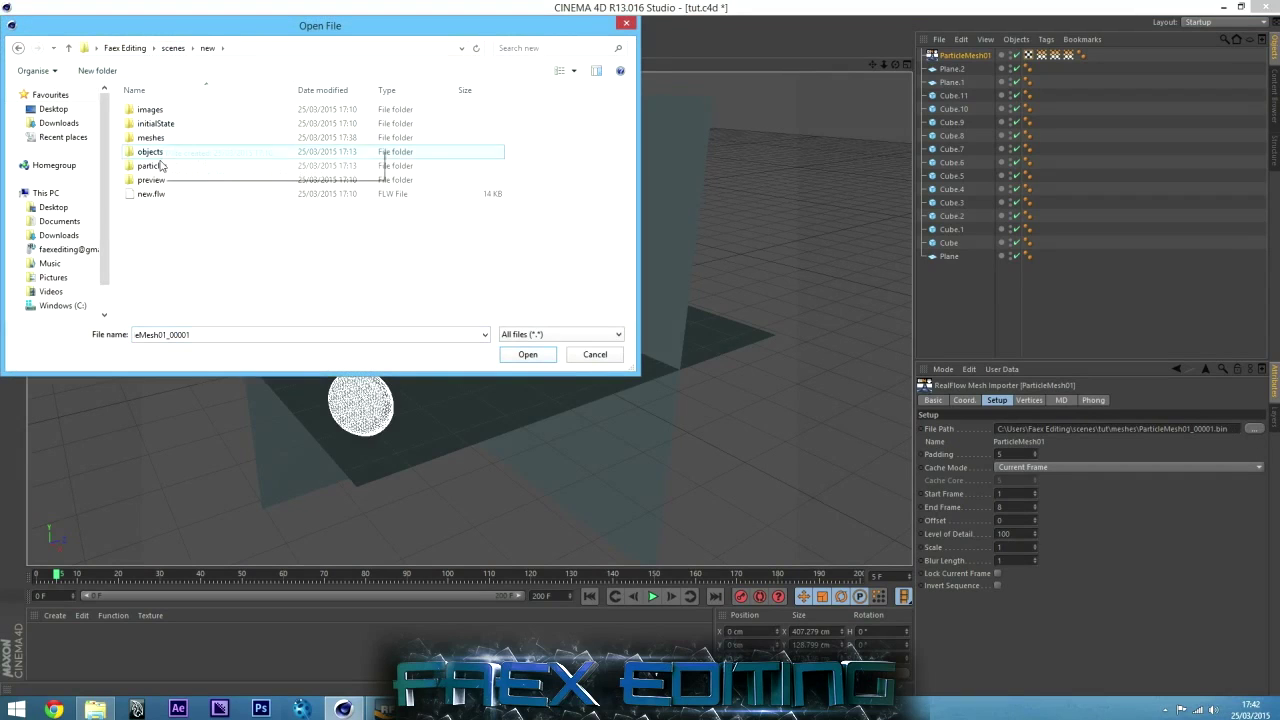
{"action": "double_click", "coordinate": [151, 137]}
{"action": "left_click", "coordinate": [156, 110]}
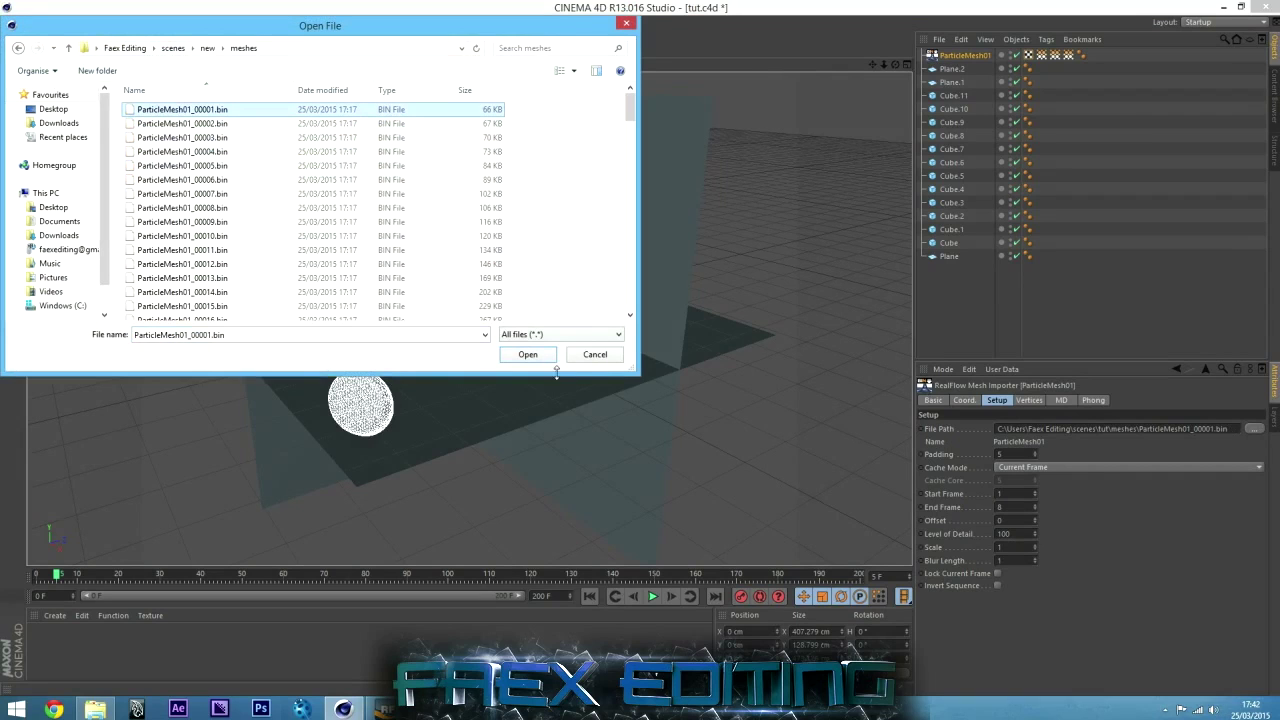
{"action": "left_click", "coordinate": [512, 359]}
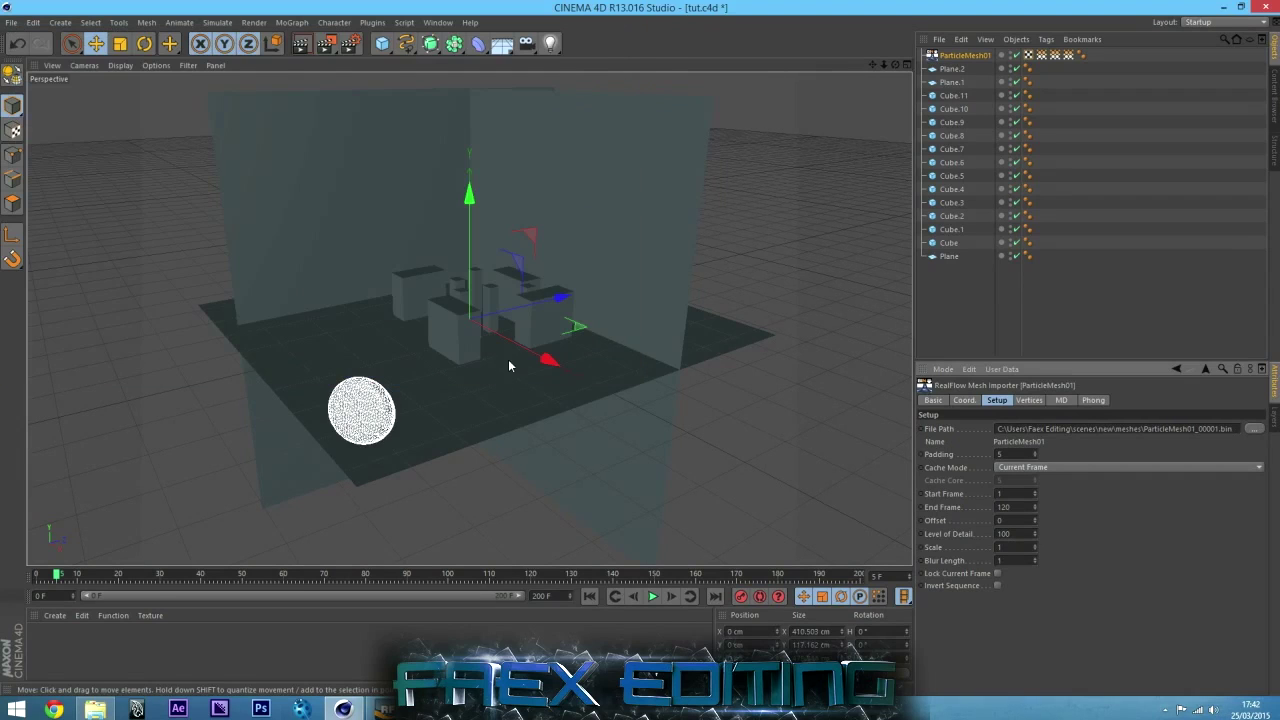
Advance the timeline to frame 80 and orbit to a side-on view of the water
{"action": "left_click_drag", "start_coordinate": [60, 574], "coordinate": [368, 576]}
{"action": "left_click", "coordinate": [841, 82]}
{"action": "left_click_drag", "start_coordinate": [895, 70], "coordinate": [485, 380]}
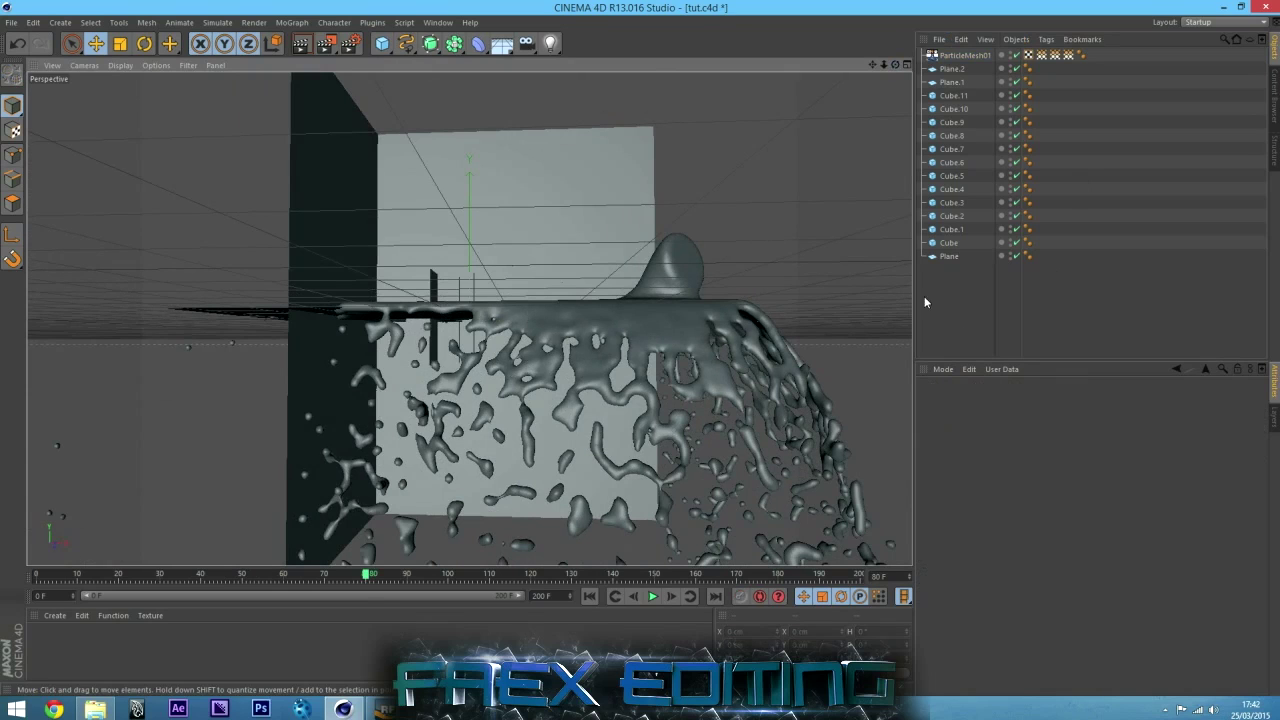
Orbit to a raised front view and step the fluid animation back to frame 79
{"action": "left_click_drag", "start_coordinate": [895, 64], "coordinate": [762, 259]}
{"action": "left_click_drag", "start_coordinate": [424, 575], "coordinate": [364, 575]}
{"action": "scroll", "coordinate": [553, 337], "scroll_direction": "up", "scroll_amount": 3}
{"action": "left_click", "coordinate": [553, 337]}
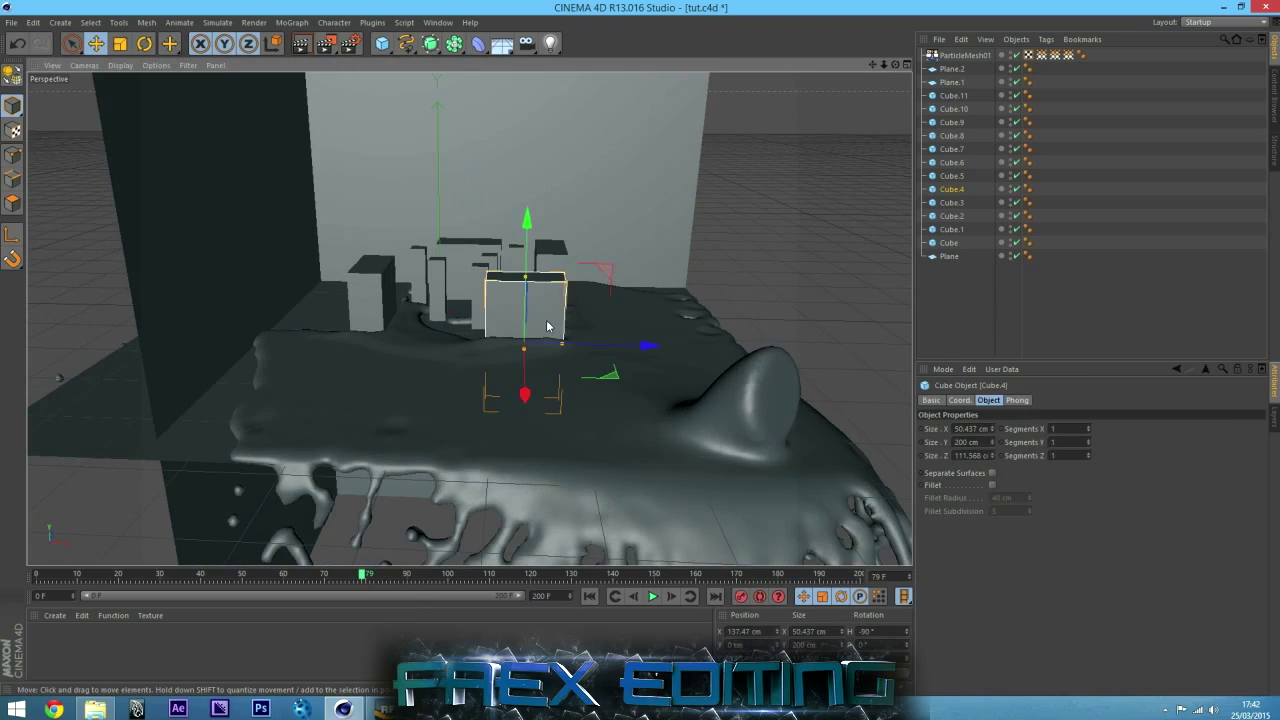
{"action": "left_click", "coordinate": [990, 324]}
{"action": "scroll", "coordinate": [600, 430], "scroll_direction": "up", "scroll_amount": 2}
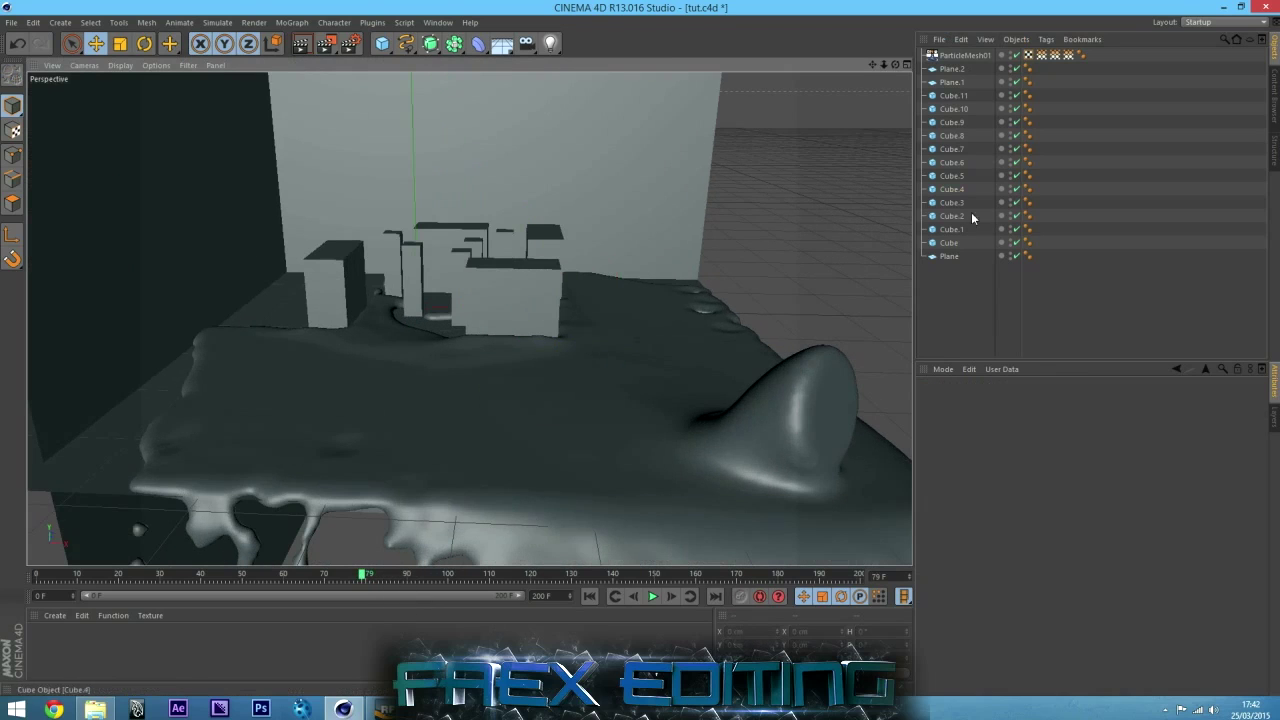
Group all twelve cubes under a new Null and hide the group in the viewport
{"action": "left_click_drag", "start_coordinate": [1040, 246], "coordinate": [952, 100]}
{"action": "right_click", "coordinate": [952, 101]}
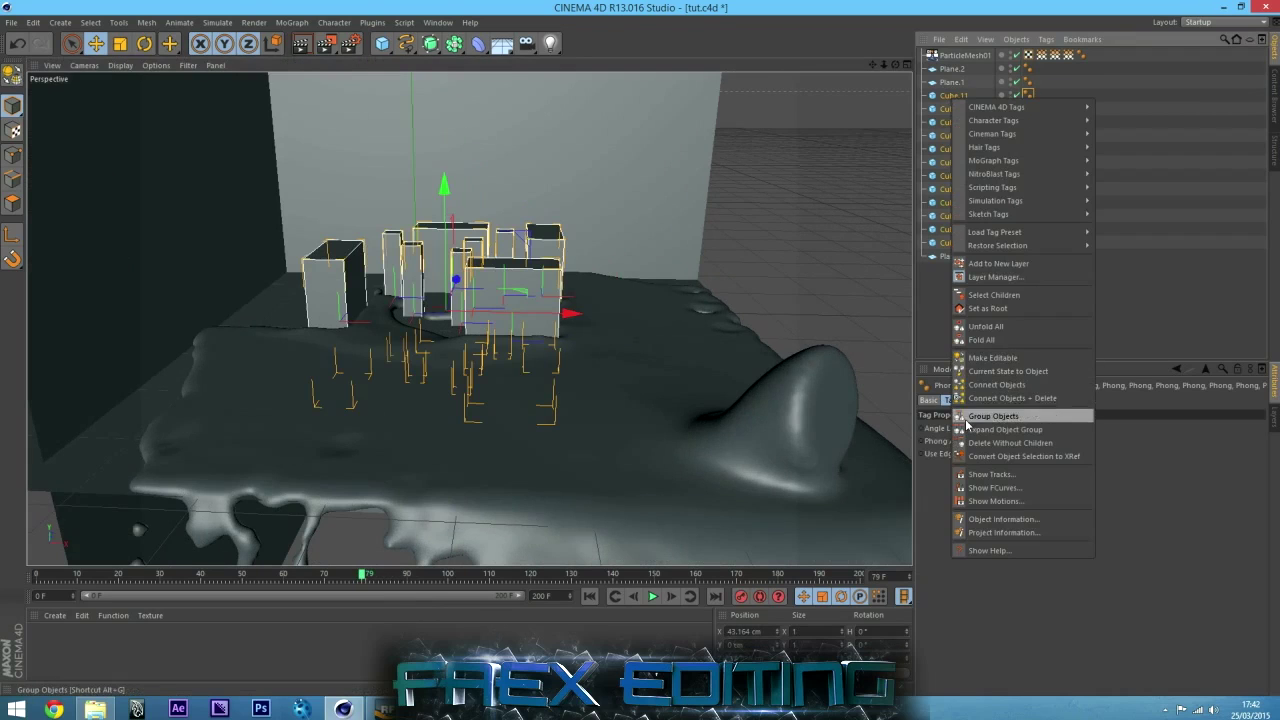
{"action": "left_click", "coordinate": [971, 416]}
{"action": "double_click", "coordinate": [1010, 95]}
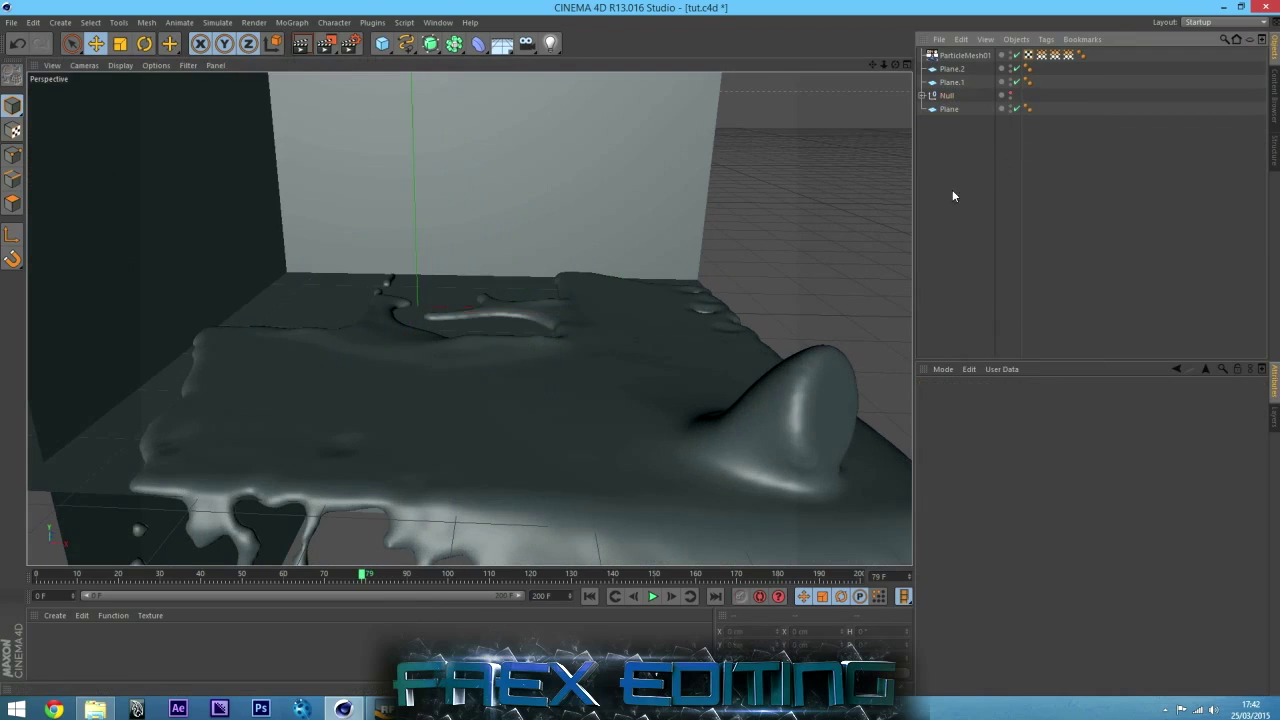
Rewind the fluid to frame 44 and orbit to show the blocks behind it
{"action": "left_click_drag", "start_coordinate": [500, 350], "coordinate": [300, 480], "text": "alt"}
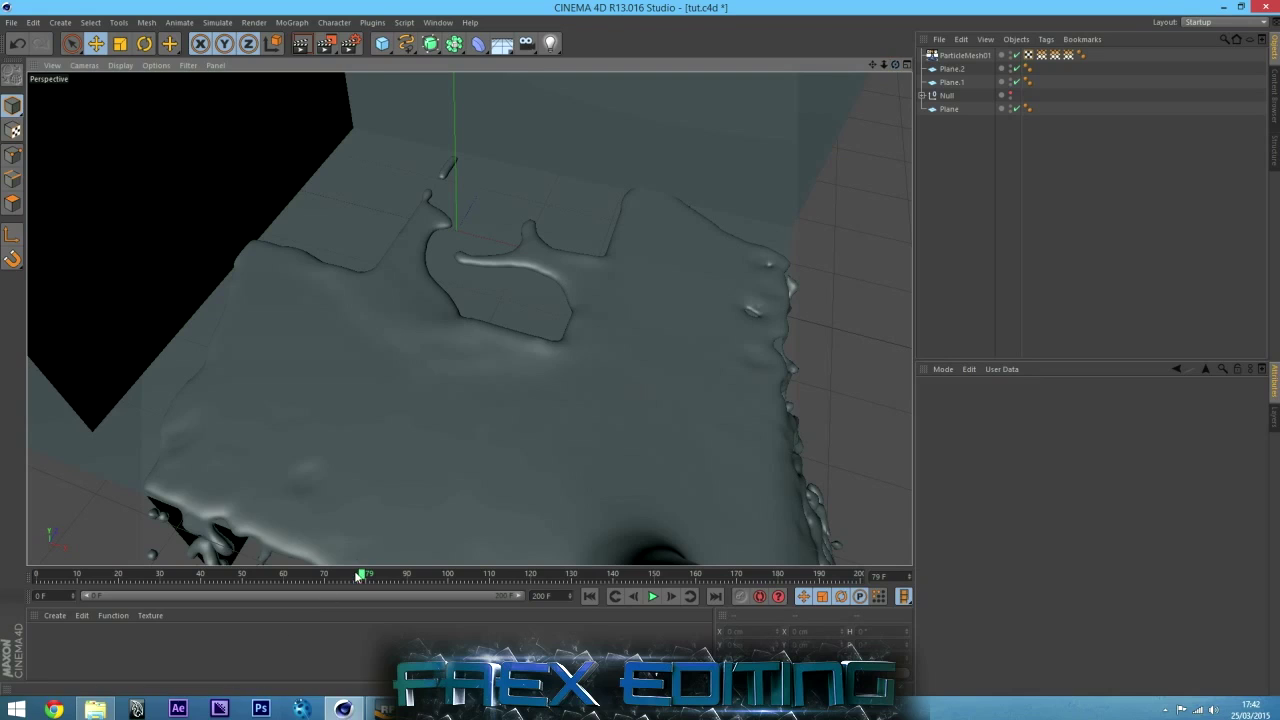
{"action": "left_click_drag", "start_coordinate": [358, 575], "coordinate": [217, 570]}
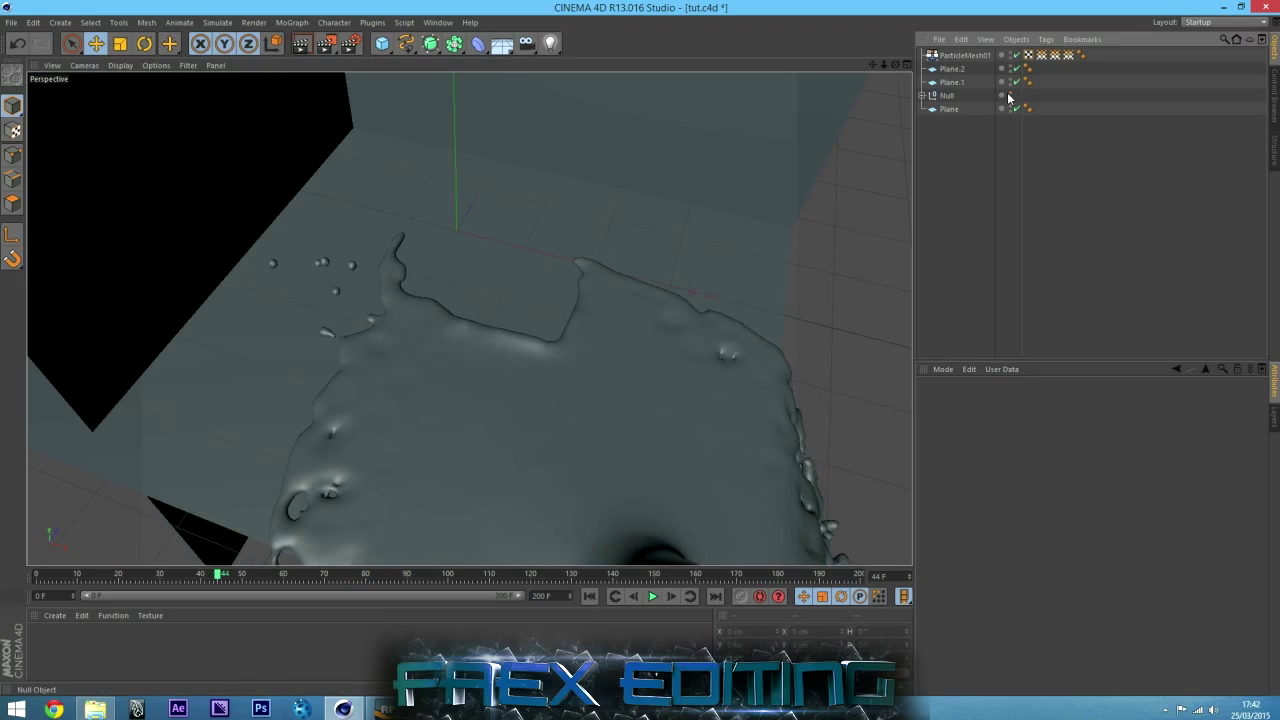
{"action": "left_click_drag", "start_coordinate": [760, 200], "coordinate": [325, 480], "text": "alt"}
Add the Array Light preset from the Content Browser to the scene
{"action": "left_click", "coordinate": [438, 22]}
{"action": "left_click", "coordinate": [438, 90]}
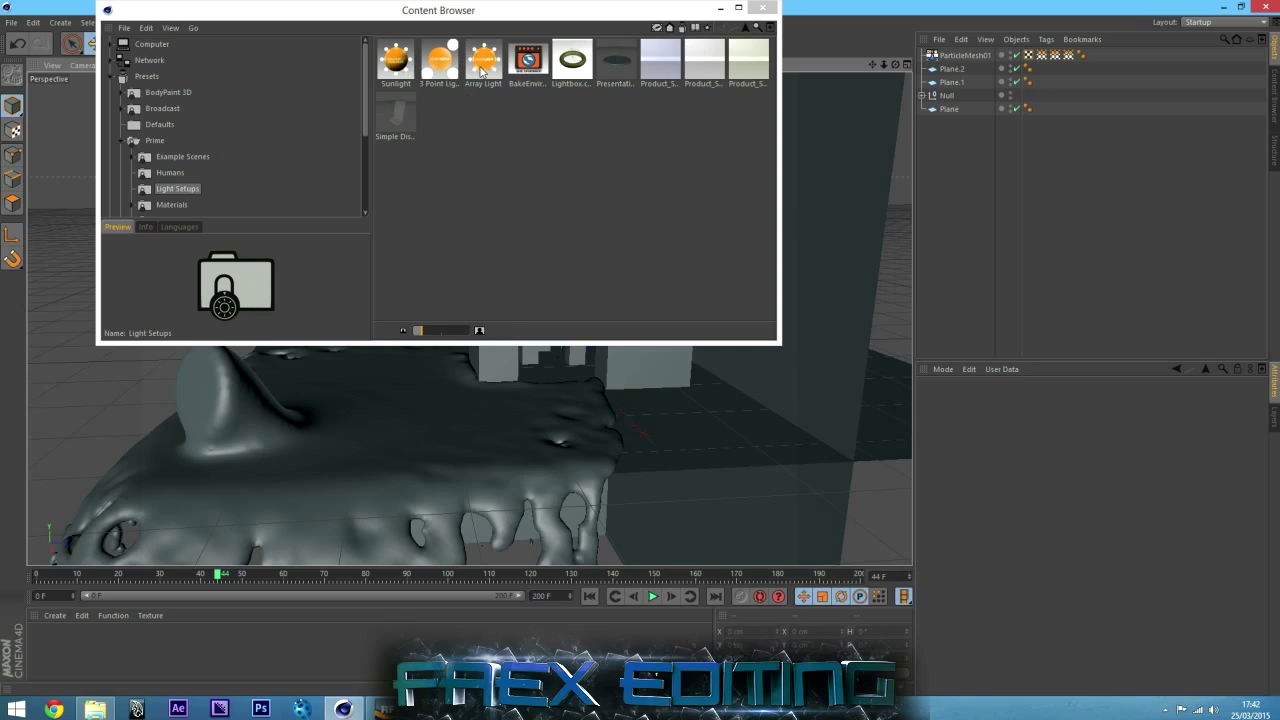
{"action": "left_click_drag", "start_coordinate": [483, 62], "coordinate": [946, 186]}
Load the Wood-Planks-03 floor material into the Material Manager
{"action": "scroll", "coordinate": [147, 165], "scroll_direction": "down", "scroll_amount": 3}
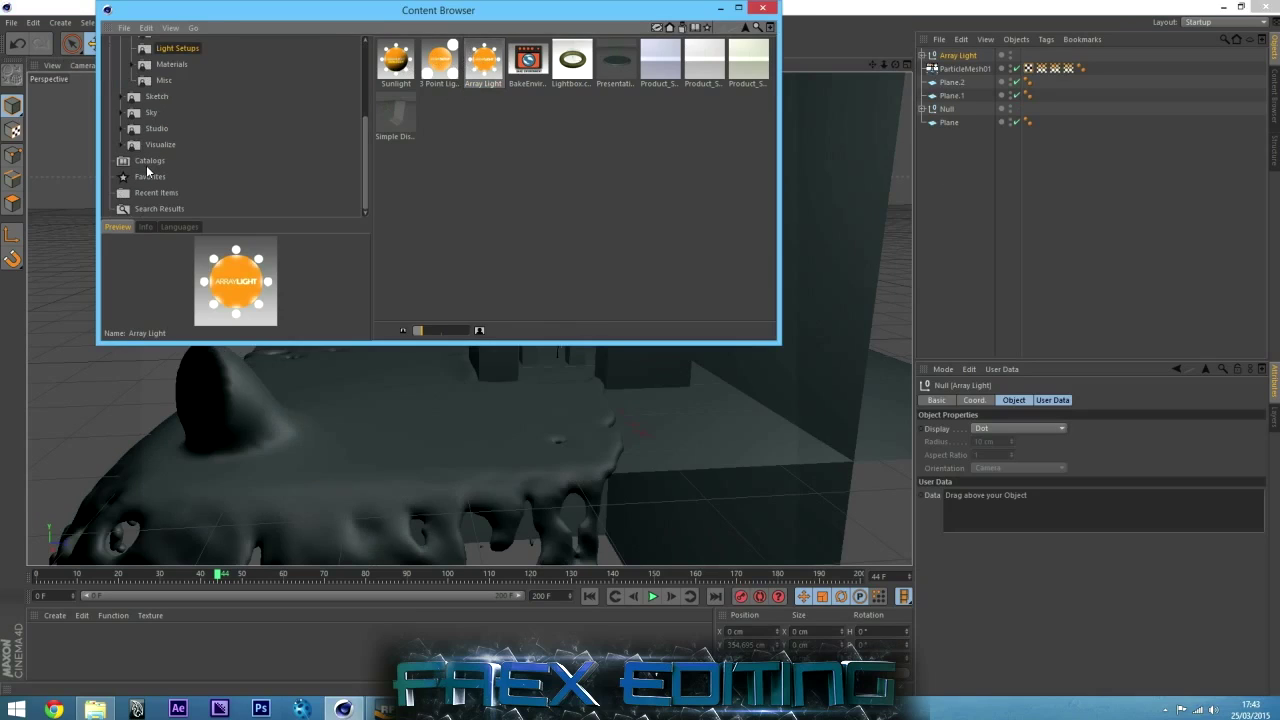
{"action": "left_click", "coordinate": [121, 143]}
{"action": "scroll", "coordinate": [150, 140], "scroll_direction": "down", "scroll_amount": 2}
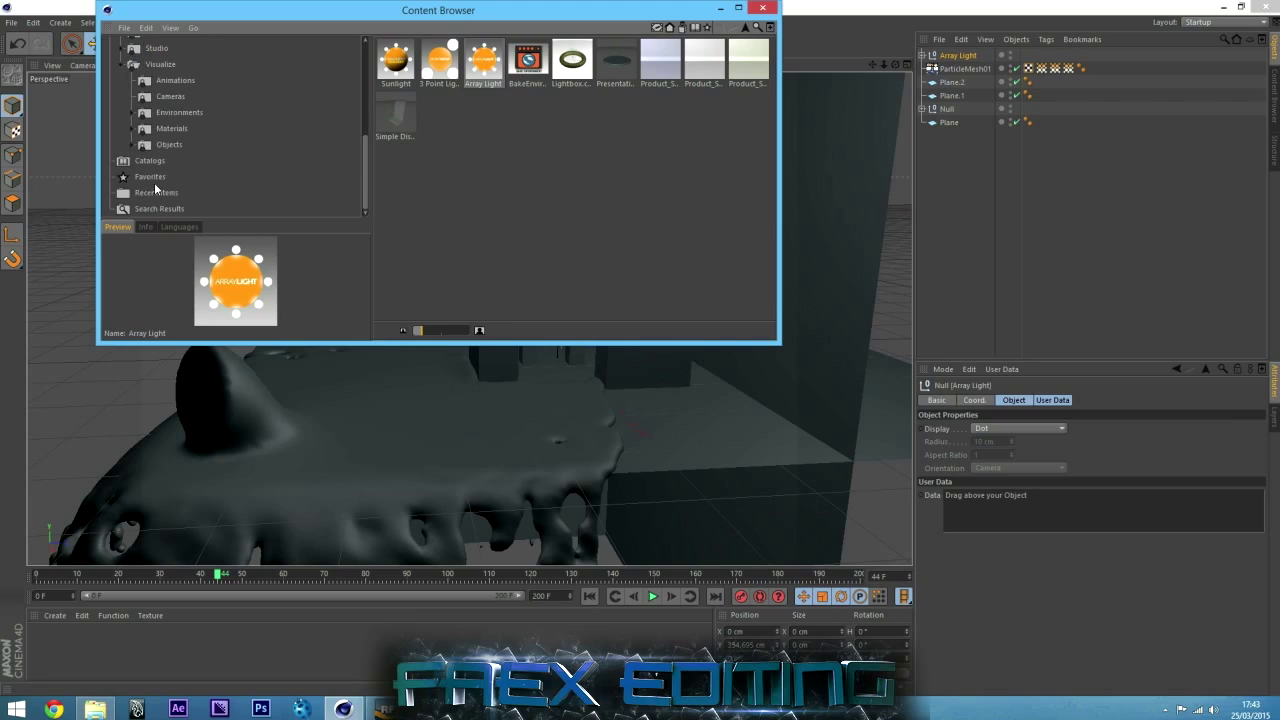
{"action": "left_click", "coordinate": [157, 128]}
{"action": "left_click", "coordinate": [134, 128]}
{"action": "scroll", "coordinate": [168, 162], "scroll_direction": "down", "scroll_amount": 2}
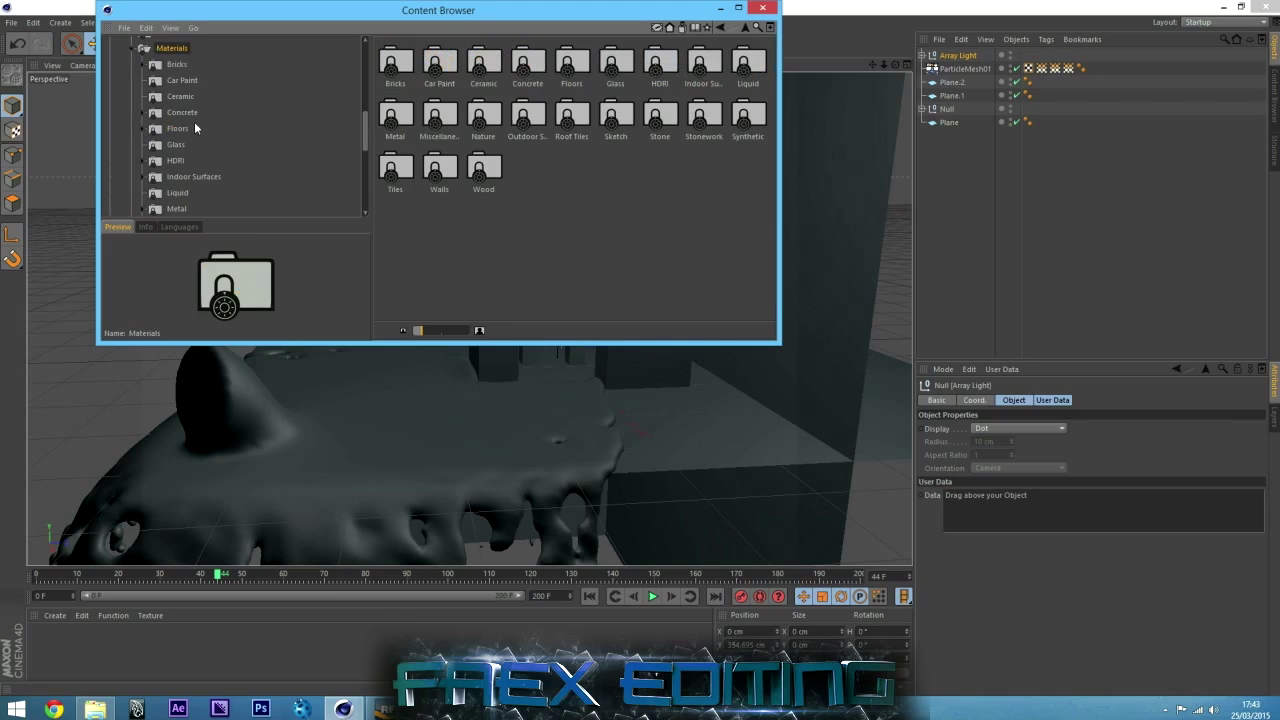
{"action": "left_click", "coordinate": [195, 130]}
{"action": "left_click_drag", "start_coordinate": [528, 287], "coordinate": [42, 645]}
Load the Liquid - Water Turbulent material and close the Content Browser
{"action": "left_click", "coordinate": [170, 193]}
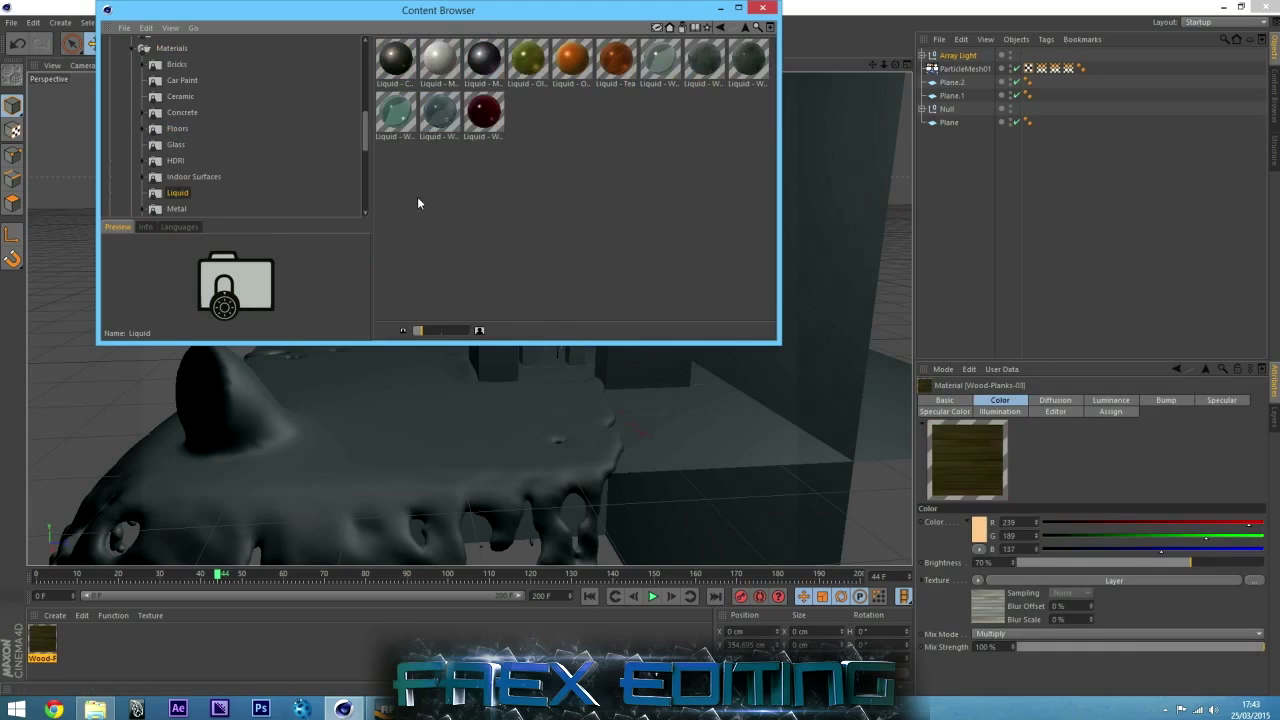
{"action": "left_click_drag", "start_coordinate": [203, 651], "coordinate": [200, 648]}
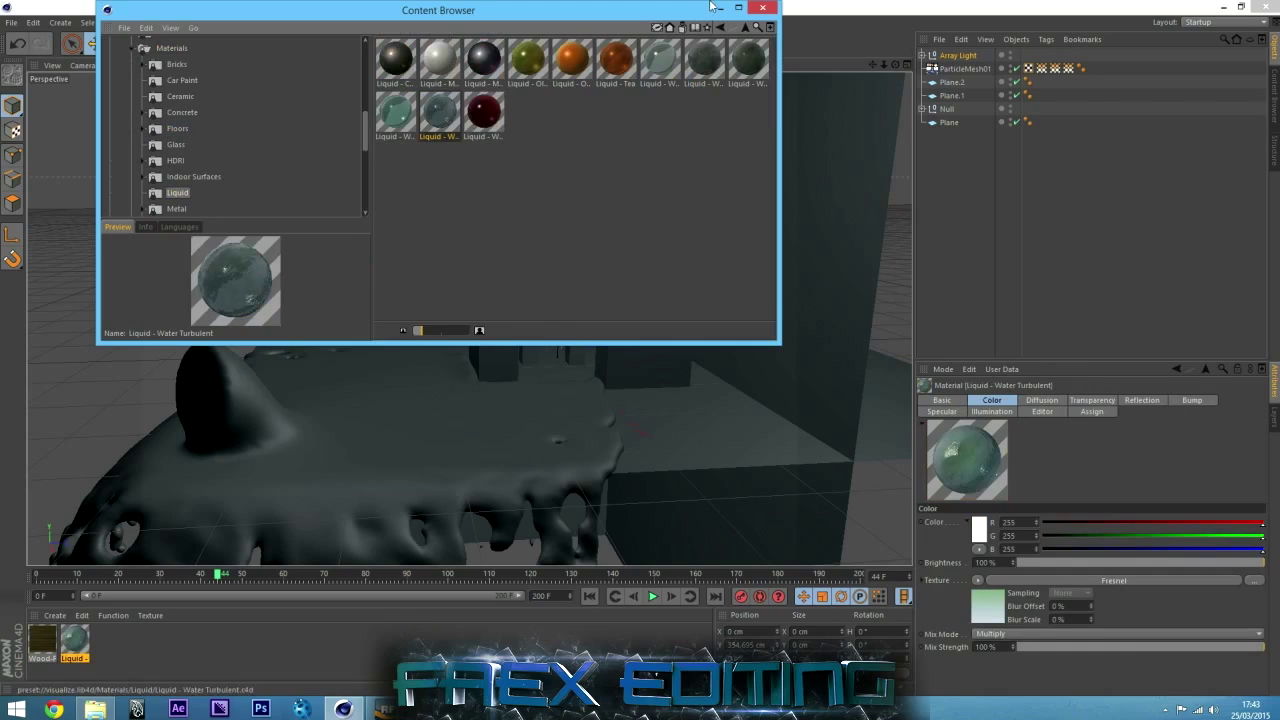
{"action": "left_click", "coordinate": [763, 8]}
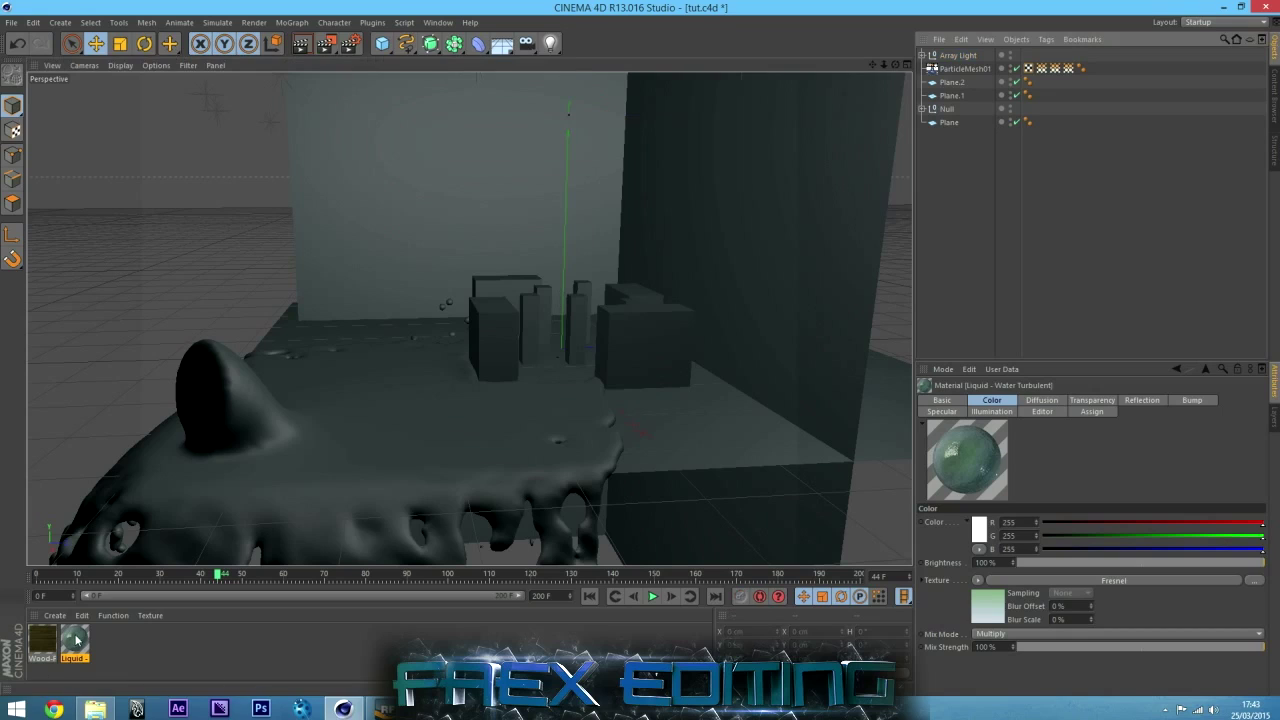
Apply the water material to the fluid mesh and wood planks to the block group and floor
{"action": "left_click_drag", "start_coordinate": [75, 640], "coordinate": [945, 75]}
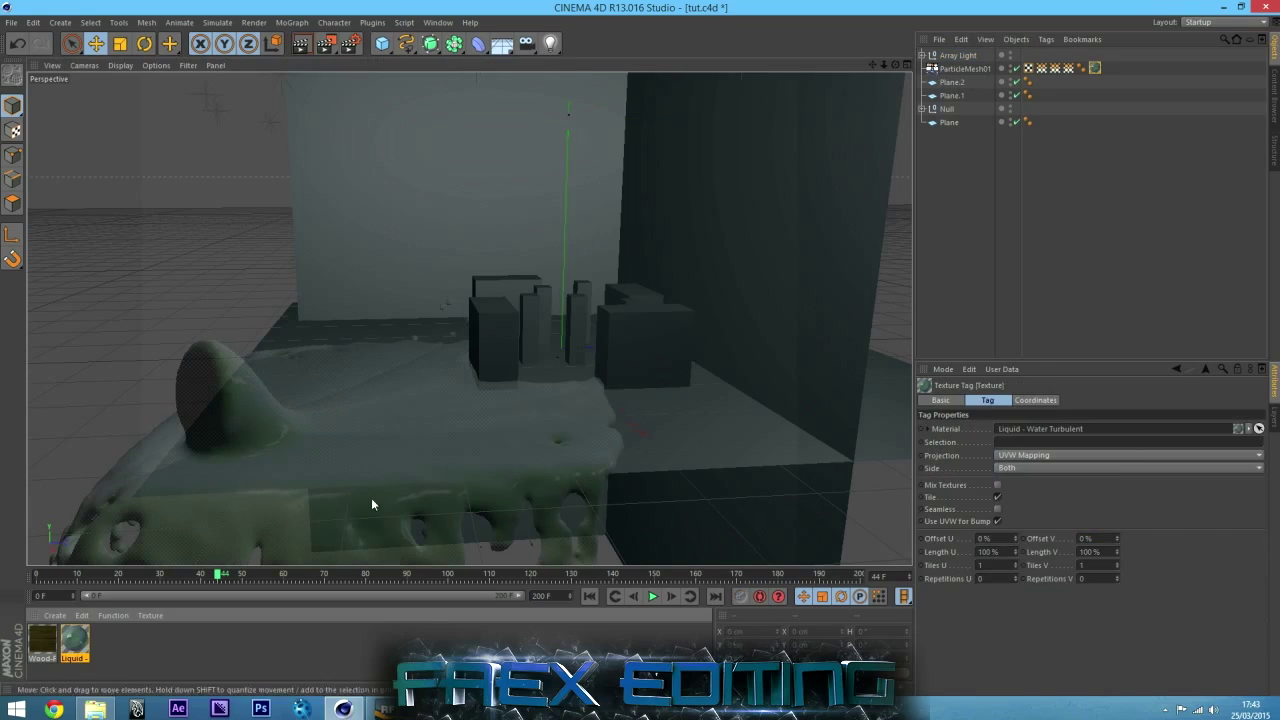
{"action": "left_click_drag", "start_coordinate": [1062, 104], "coordinate": [955, 110]}
{"action": "left_click_drag", "start_coordinate": [1043, 122], "coordinate": [1043, 124]}
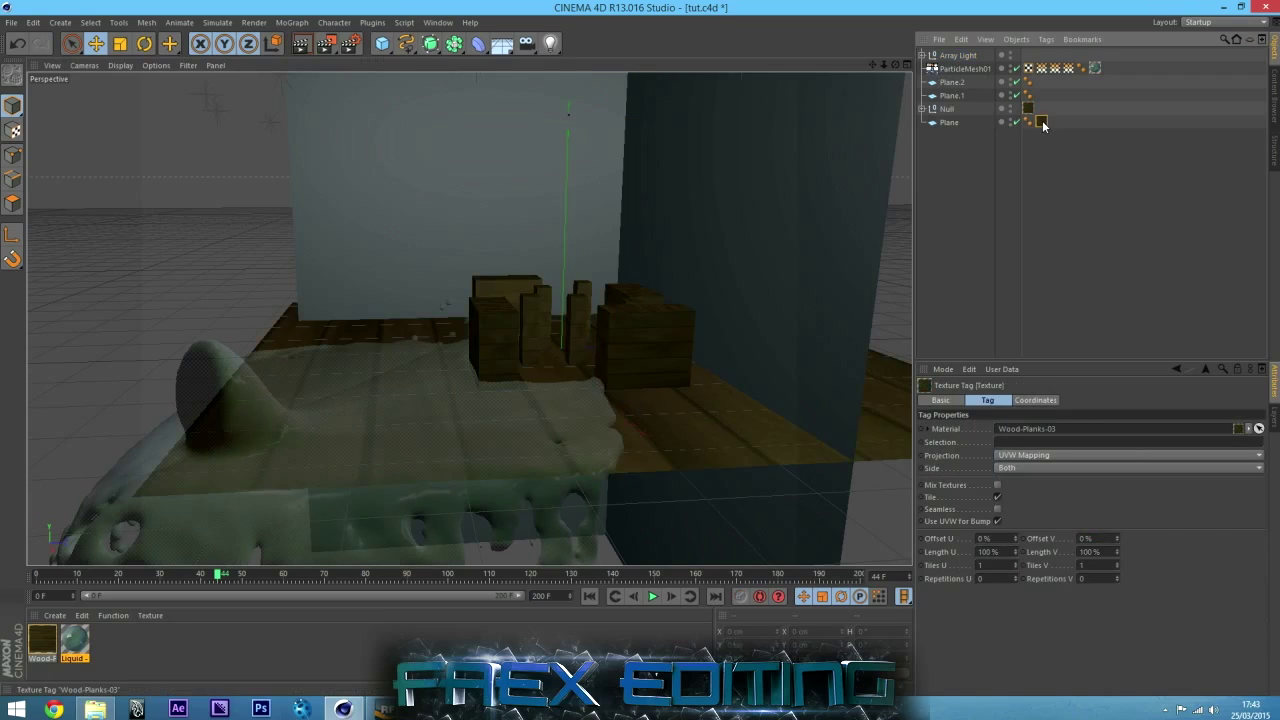
{"action": "left_click", "coordinate": [988, 142]}
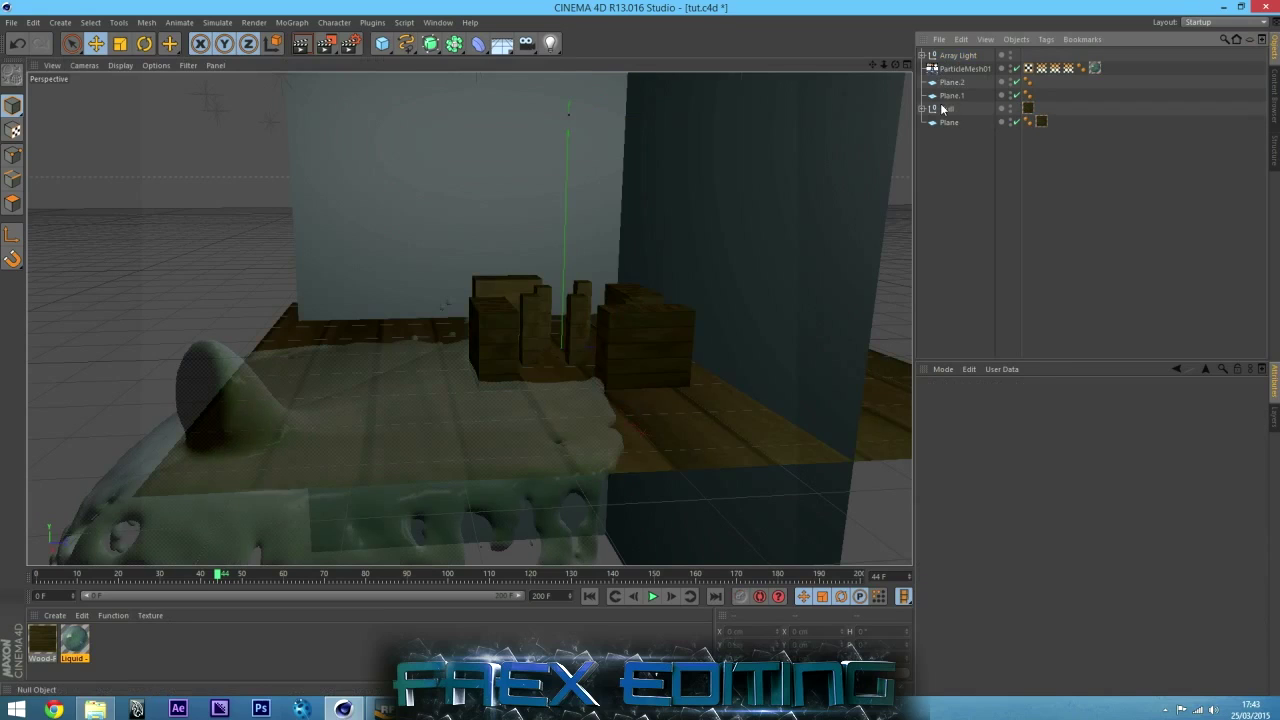
{"action": "left_click_drag", "start_coordinate": [896, 63], "coordinate": [884, 70]}
{"action": "left_click_drag", "start_coordinate": [468, 318], "coordinate": [410, 326], "text": "alt"}
Copy the wood texture onto both walls and set a wall's vertical texture length to 3
{"action": "mouse_move", "coordinate": [1028, 108]}
{"action": "left_mouse_down", "text": "ctrl"}
{"action": "mouse_move", "coordinate": [1041, 82]}
{"action": "mouse_move", "coordinate": [1041, 96]}
{"action": "left_mouse_up", "text": "ctrl"}
{"action": "left_click", "coordinate": [1037, 194]}
{"action": "left_click", "coordinate": [1043, 84]}
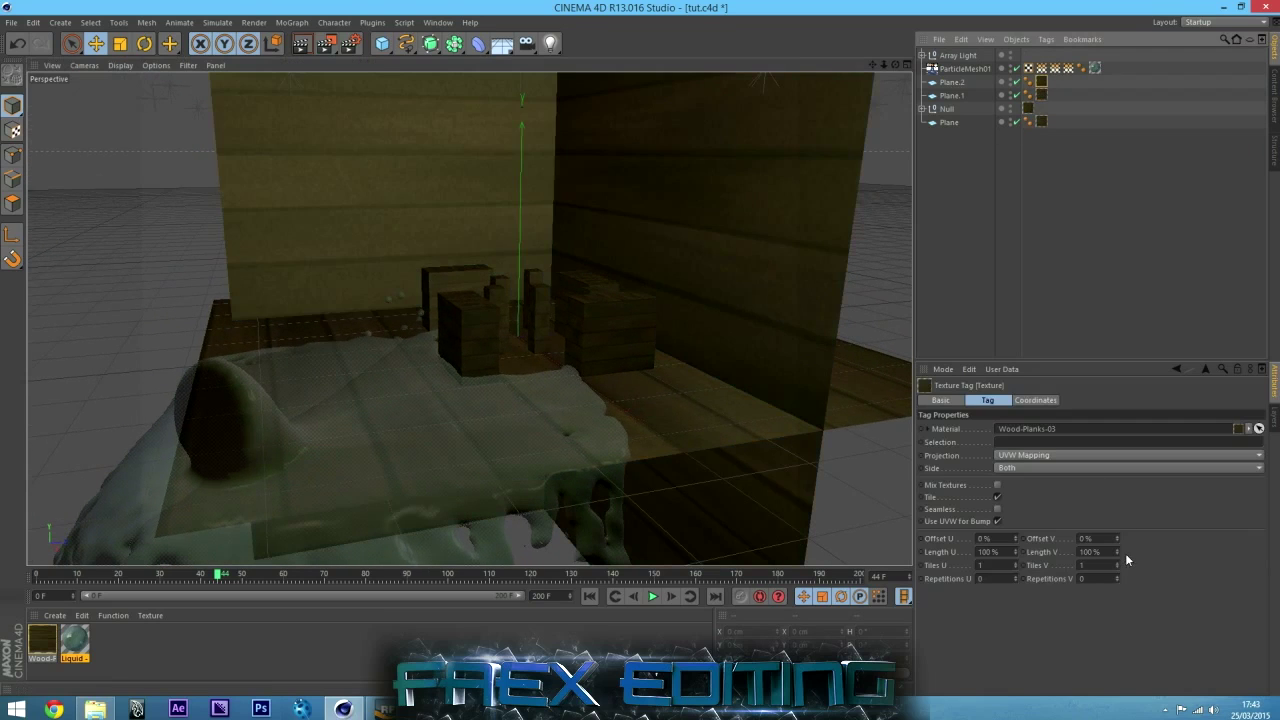
{"action": "left_click_drag", "start_coordinate": [1117, 551], "coordinate": [1117, 608]}
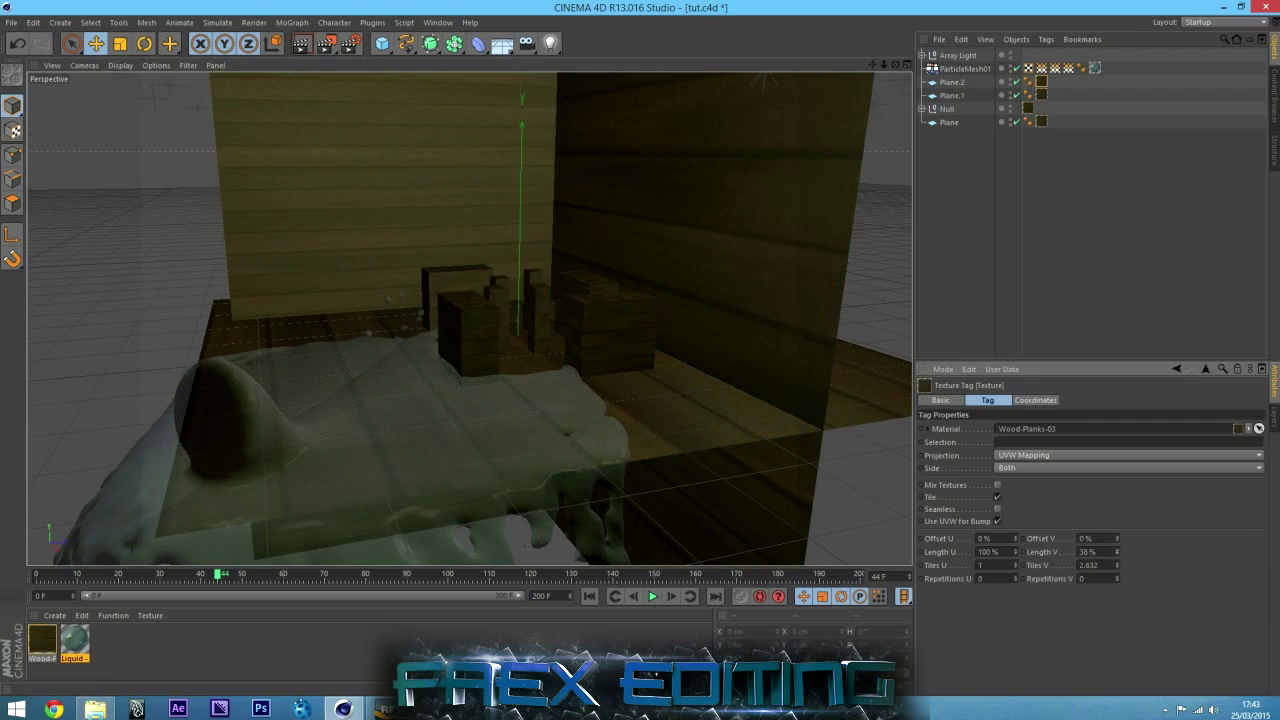
{"action": "left_click", "coordinate": [1117, 552]}
{"action": "type", "text": "3"}
{"action": "left_click", "coordinate": [967, 230]}
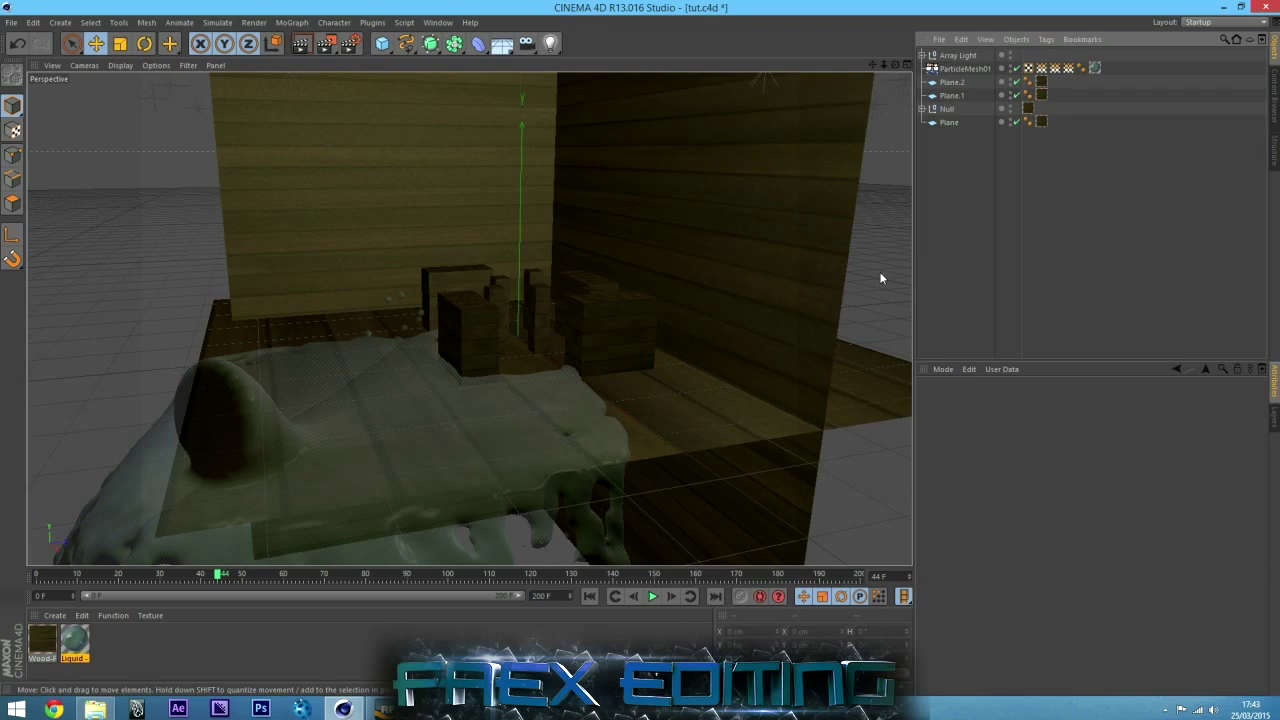
Shorten the floor texture's vertical length so its planks repeat more densely
{"action": "left_click", "coordinate": [1041, 121]}
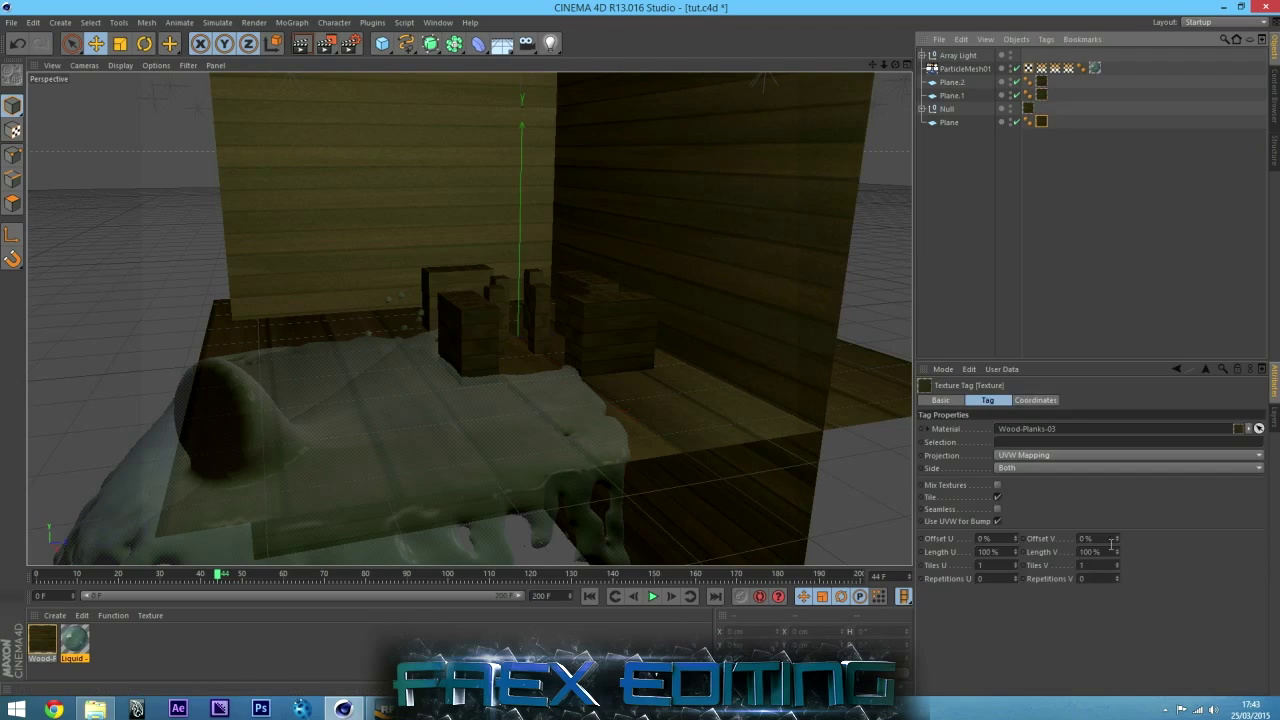
{"action": "mouse_move", "coordinate": [1118, 556]}
{"action": "left_mouse_down"}
{"action": "mouse_move", "coordinate": [1060, 565]}
{"action": "mouse_move", "coordinate": [1116, 549]}
{"action": "left_mouse_up"}
{"action": "left_click", "coordinate": [1006, 254]}
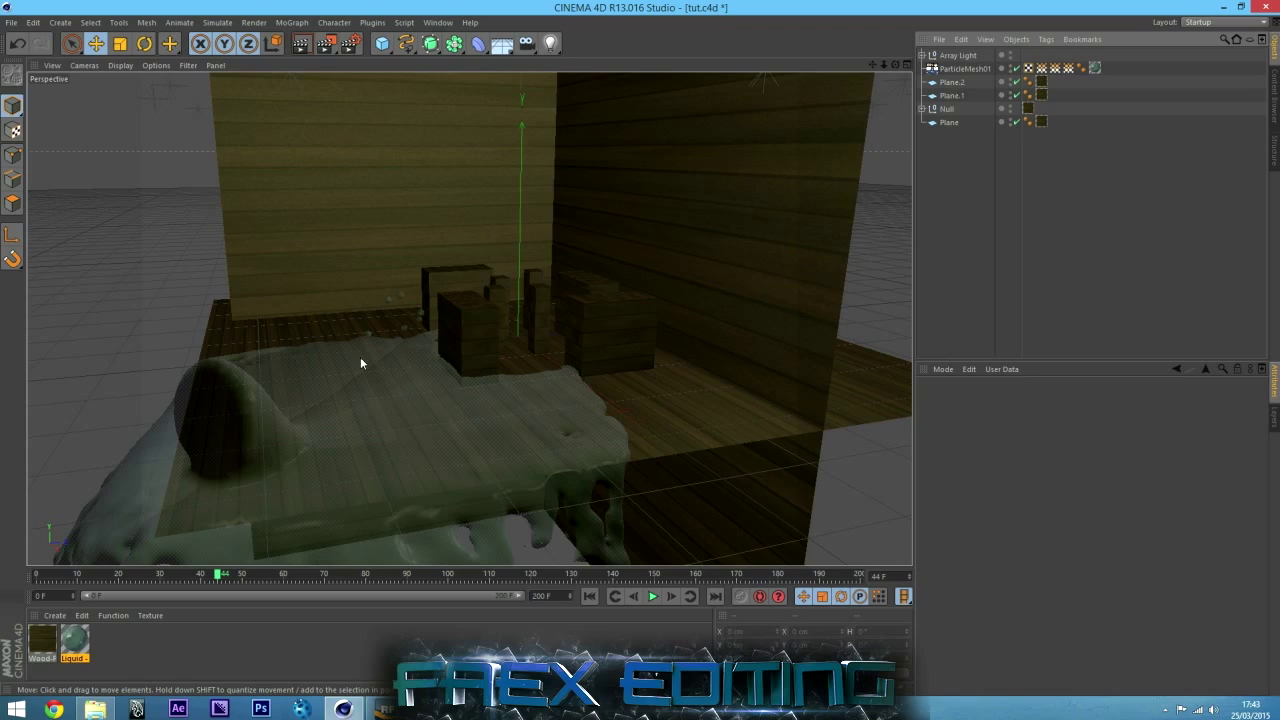
Raise the water material's transparency brightness to 86%
{"action": "double_click", "coordinate": [74, 640]}
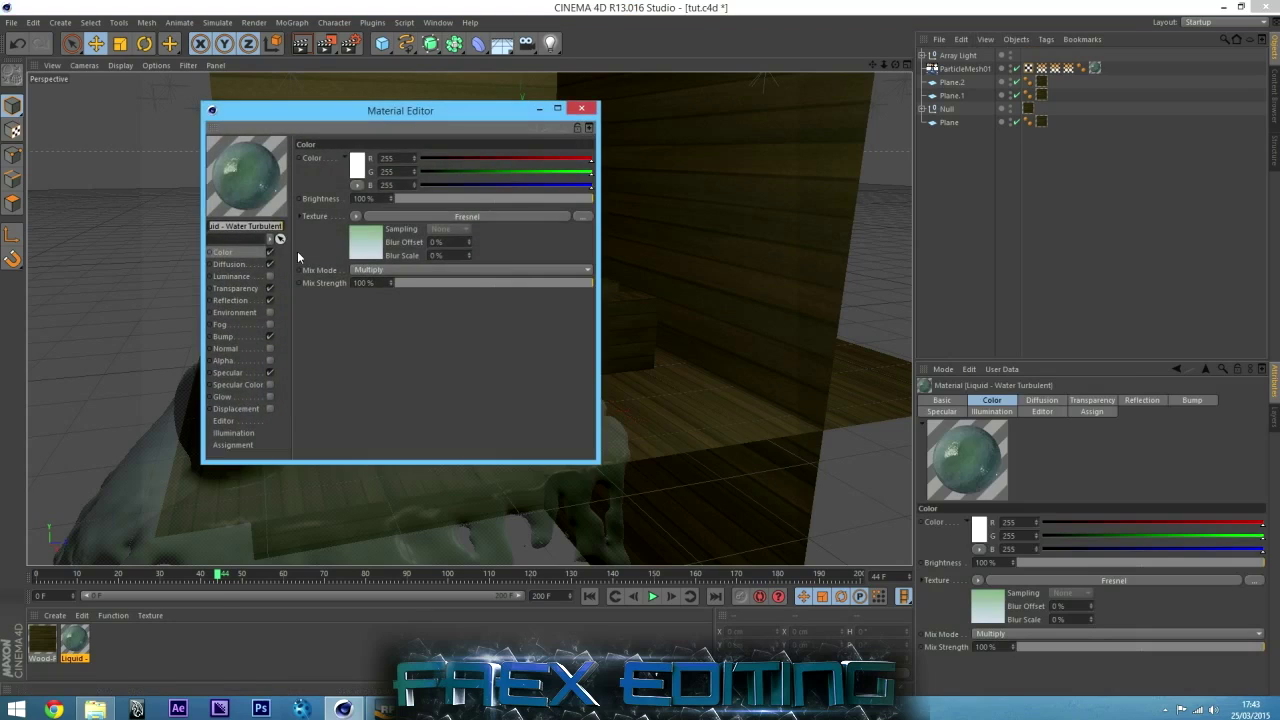
{"action": "left_click", "coordinate": [234, 289]}
{"action": "left_click", "coordinate": [572, 198]}
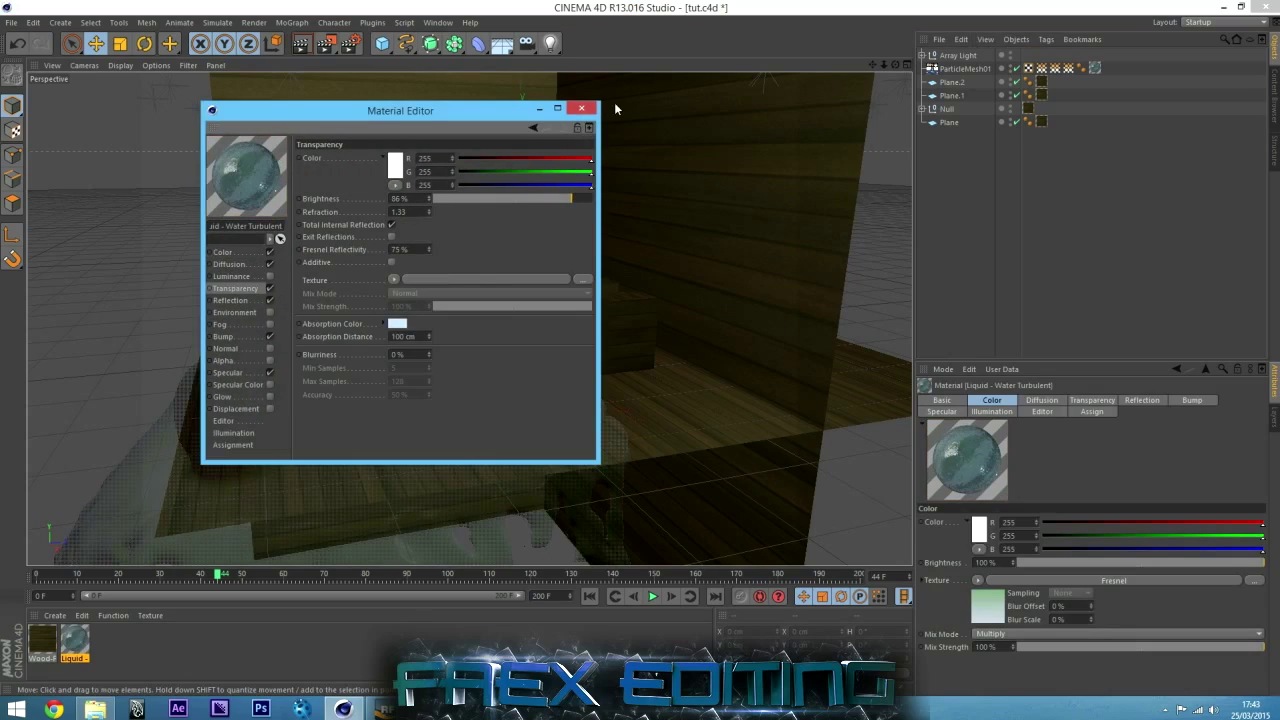
{"action": "left_click", "coordinate": [581, 108]}
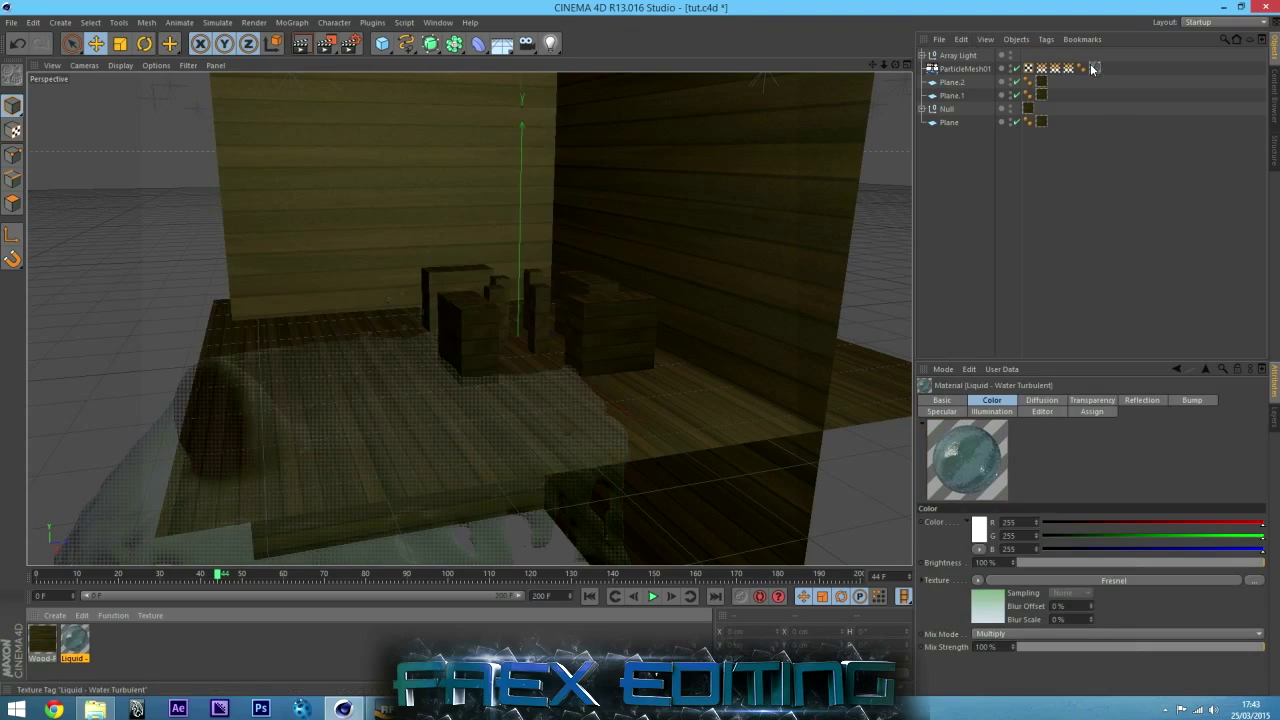
Add the HDRI_01 preset material to the scene
{"action": "left_click", "coordinate": [53, 616]}
{"action": "mouse_move", "coordinate": [81, 585]}
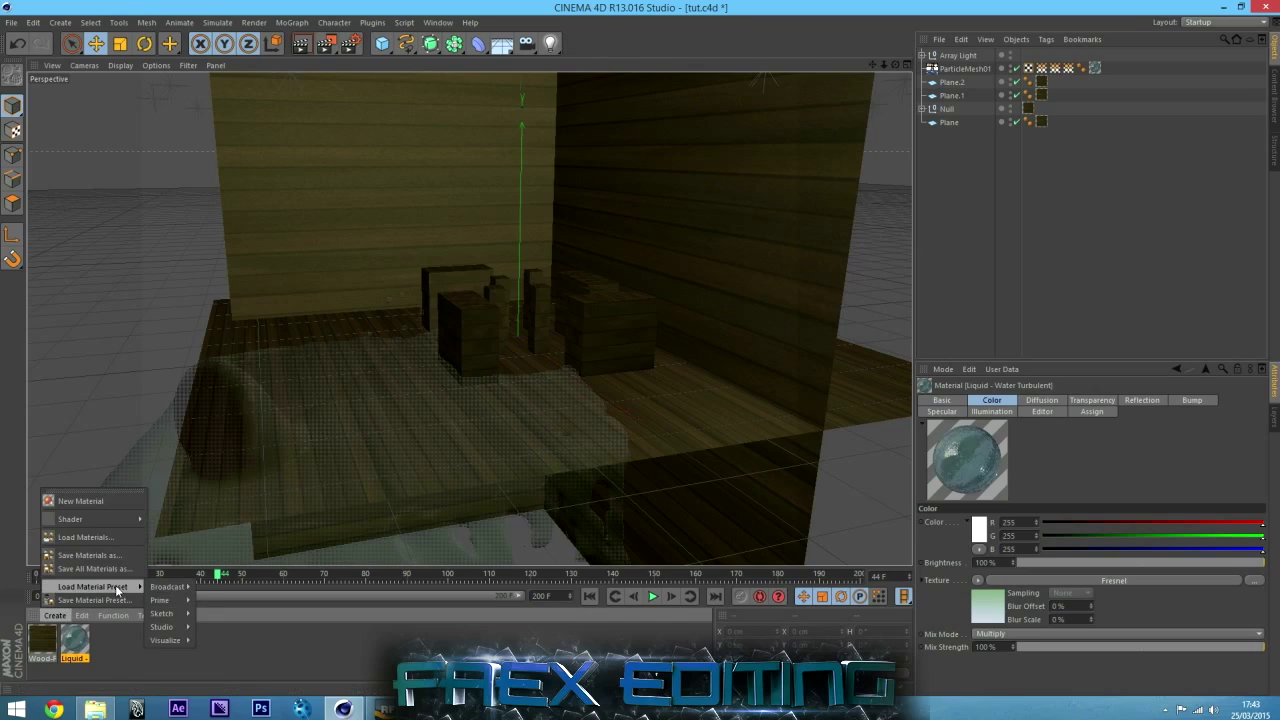
{"action": "mouse_move", "coordinate": [169, 641]}
{"action": "mouse_move", "coordinate": [212, 640]}
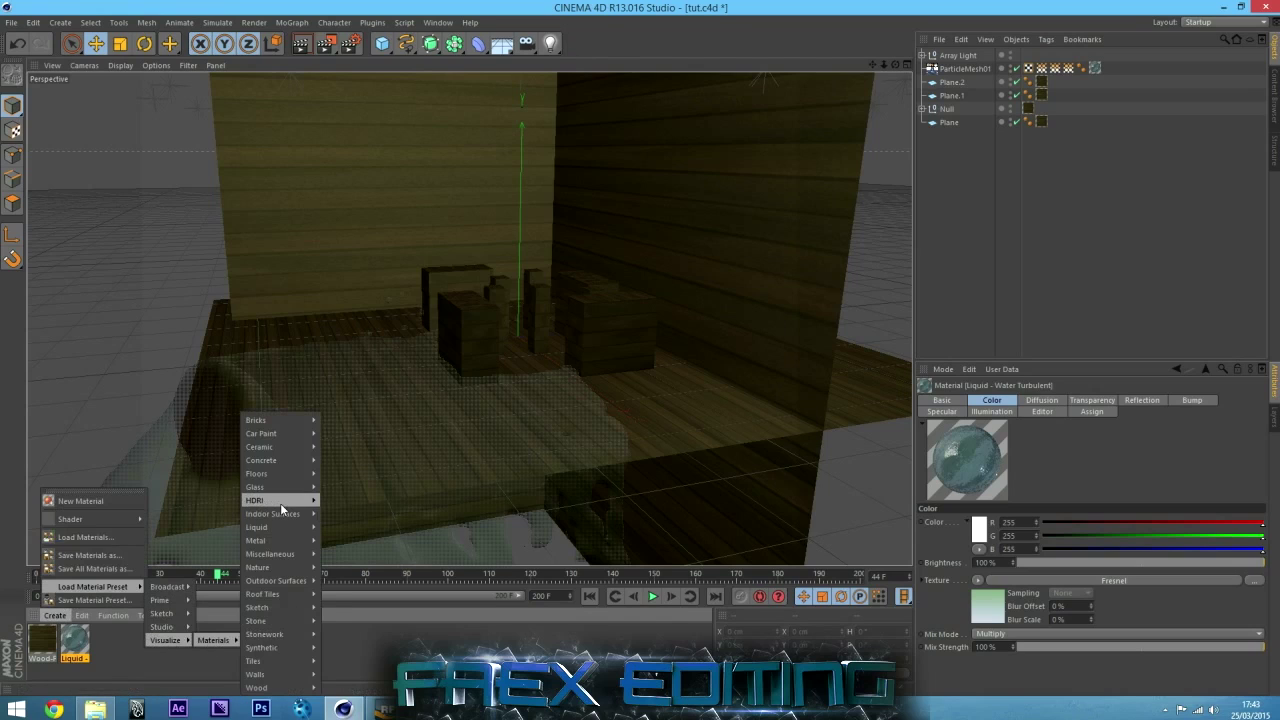
{"action": "mouse_move", "coordinate": [280, 501]}
{"action": "left_click", "coordinate": [340, 500]}
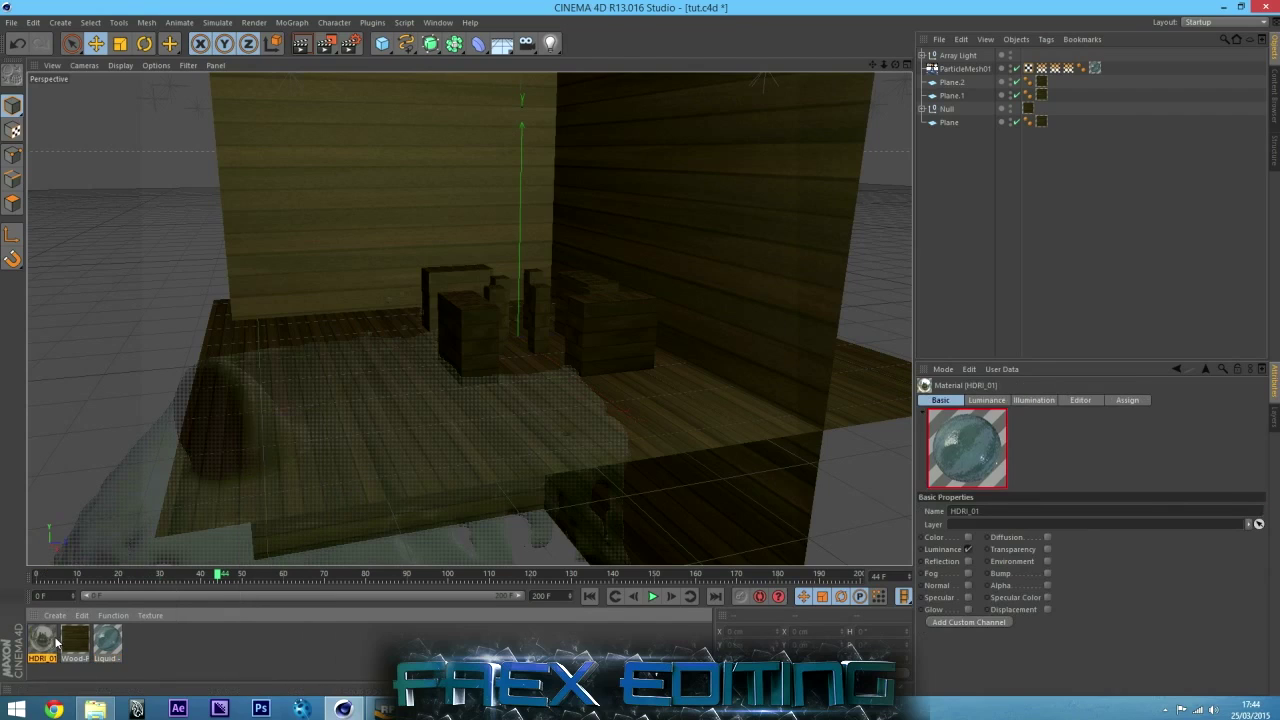
Add a Sky object with the HDRI_01 material and a compositing tag
{"action": "left_click", "coordinate": [226, 657]}
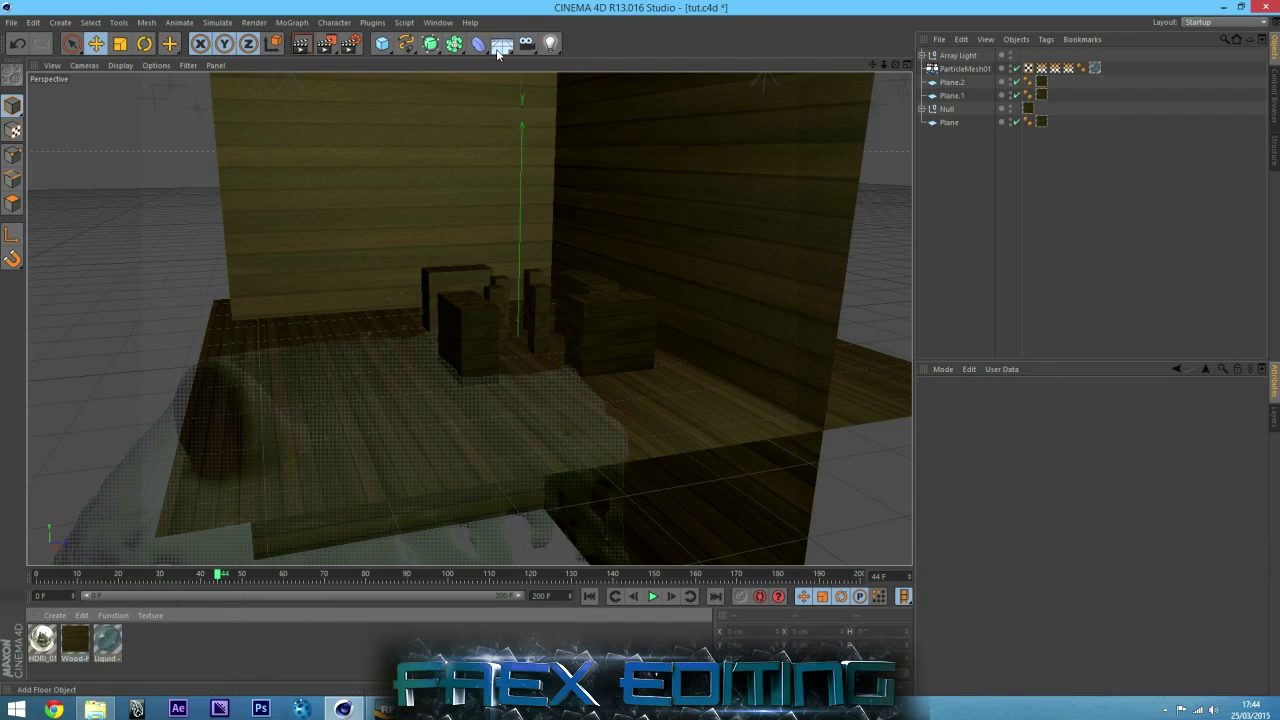
{"action": "left_click", "coordinate": [500, 45]}
{"action": "left_click", "coordinate": [543, 81]}
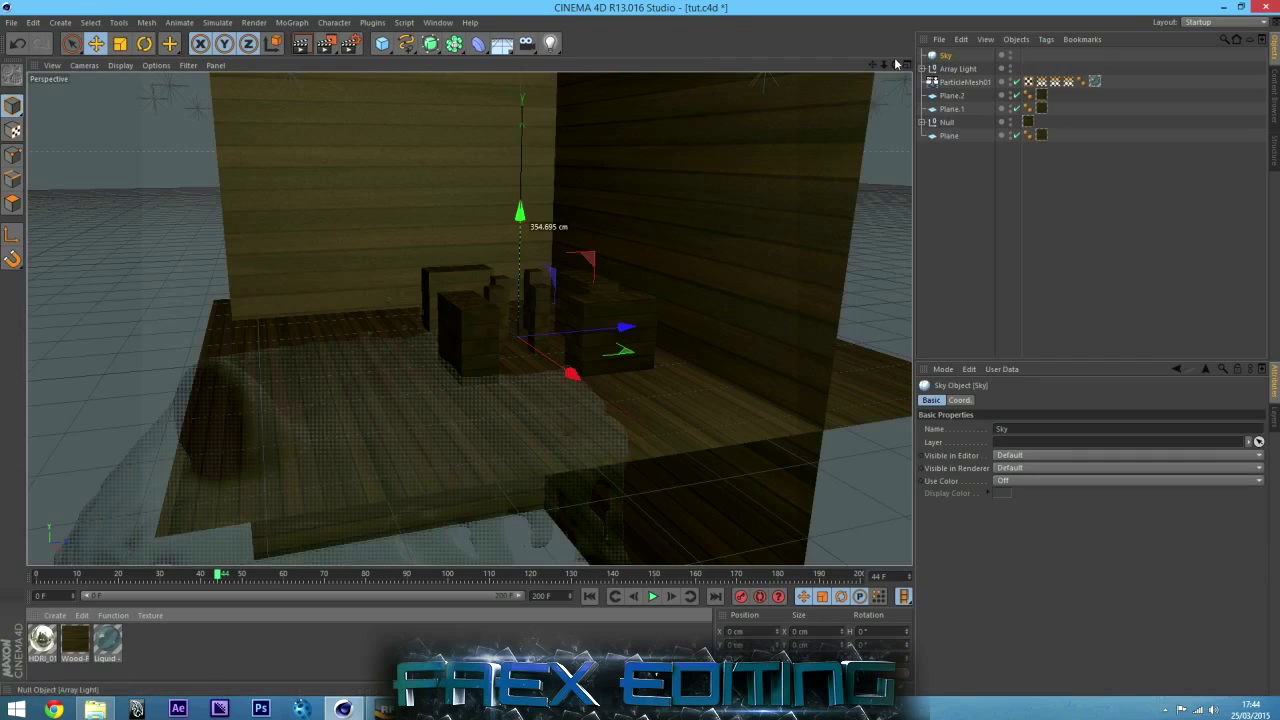
{"action": "left_click_drag", "start_coordinate": [43, 636], "coordinate": [945, 57]}
{"action": "right_click", "coordinate": [946, 57]}
{"action": "mouse_move", "coordinate": [980, 66]}
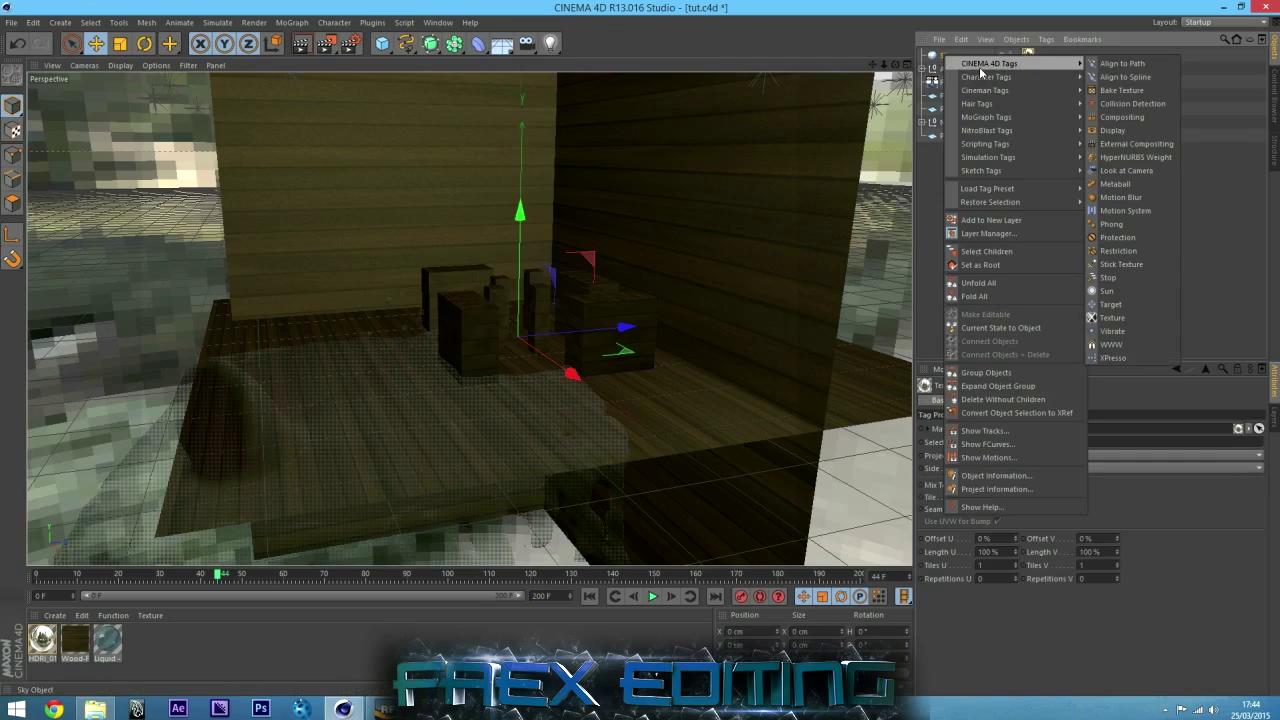
{"action": "left_click", "coordinate": [1137, 117]}
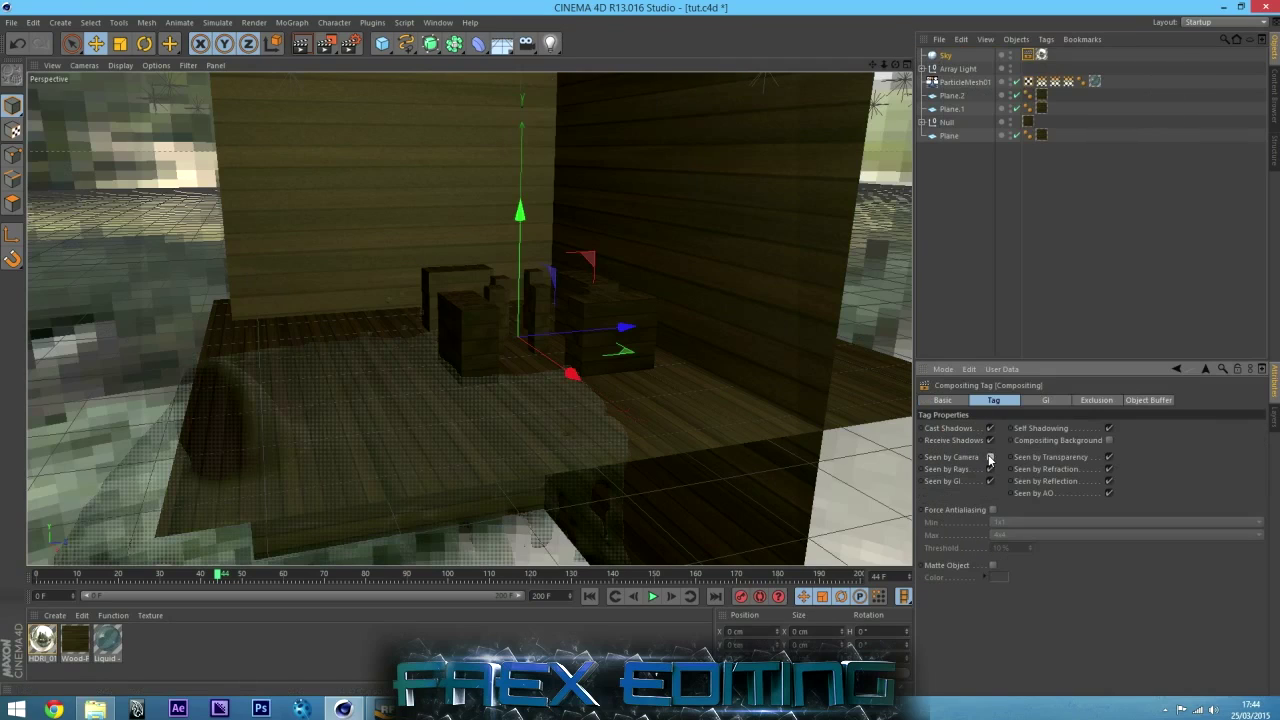
{"action": "left_click", "coordinate": [999, 232]}
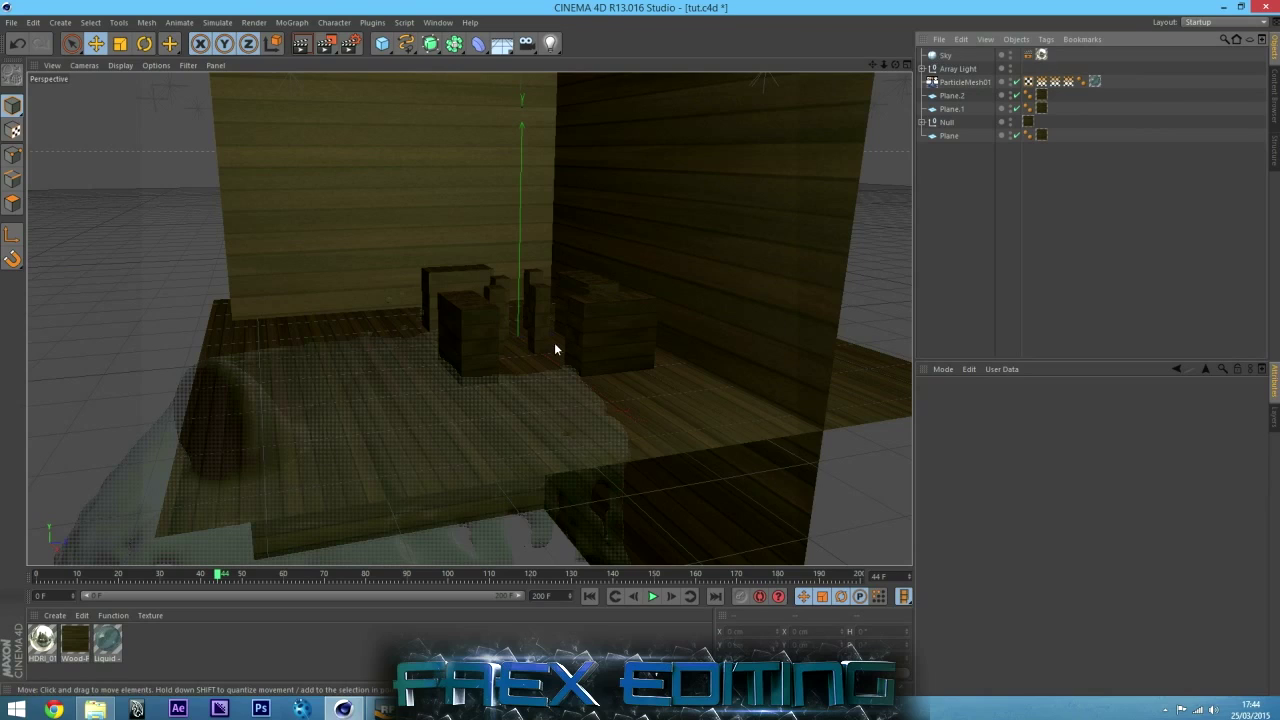
Slide the Array Light across the floor and raise it about 158 cm
{"action": "left_click", "coordinate": [504, 321]}
{"action": "scroll", "coordinate": [503, 324], "scroll_direction": "down", "scroll_amount": 6}
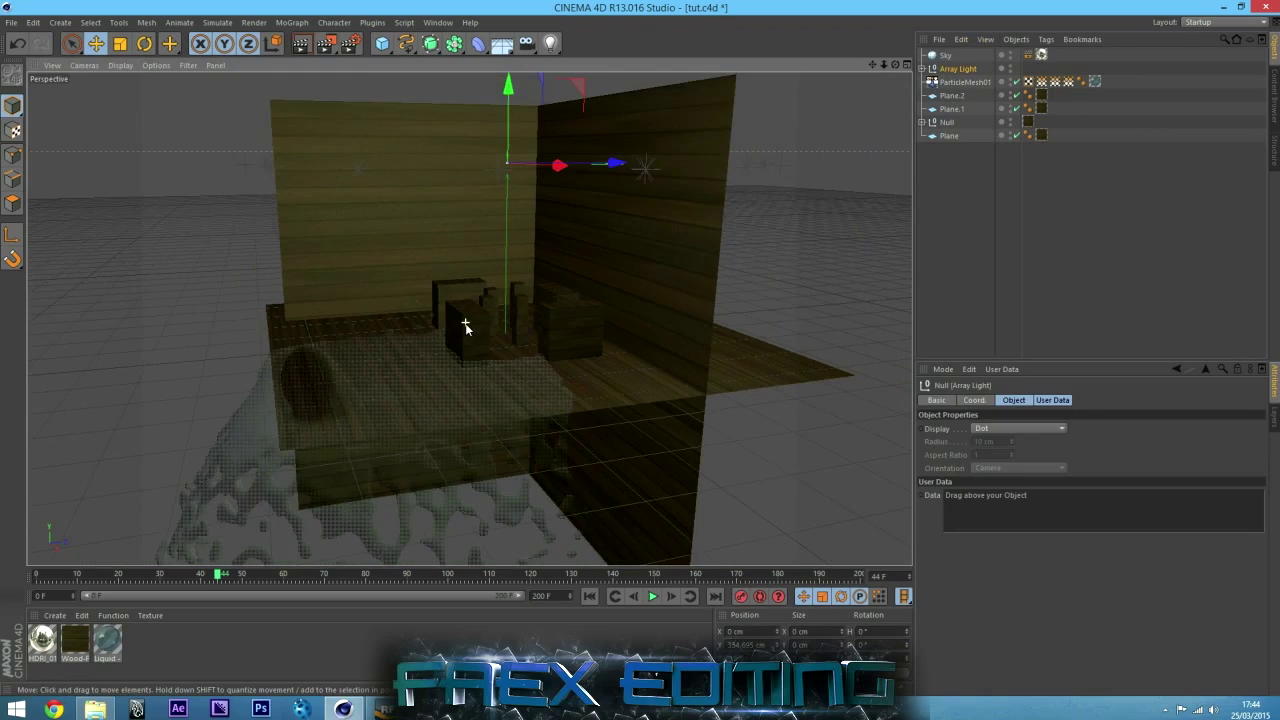
{"action": "left_click_drag", "start_coordinate": [893, 70], "coordinate": [632, 172]}
{"action": "left_click_drag", "start_coordinate": [590, 291], "coordinate": [386, 403]}
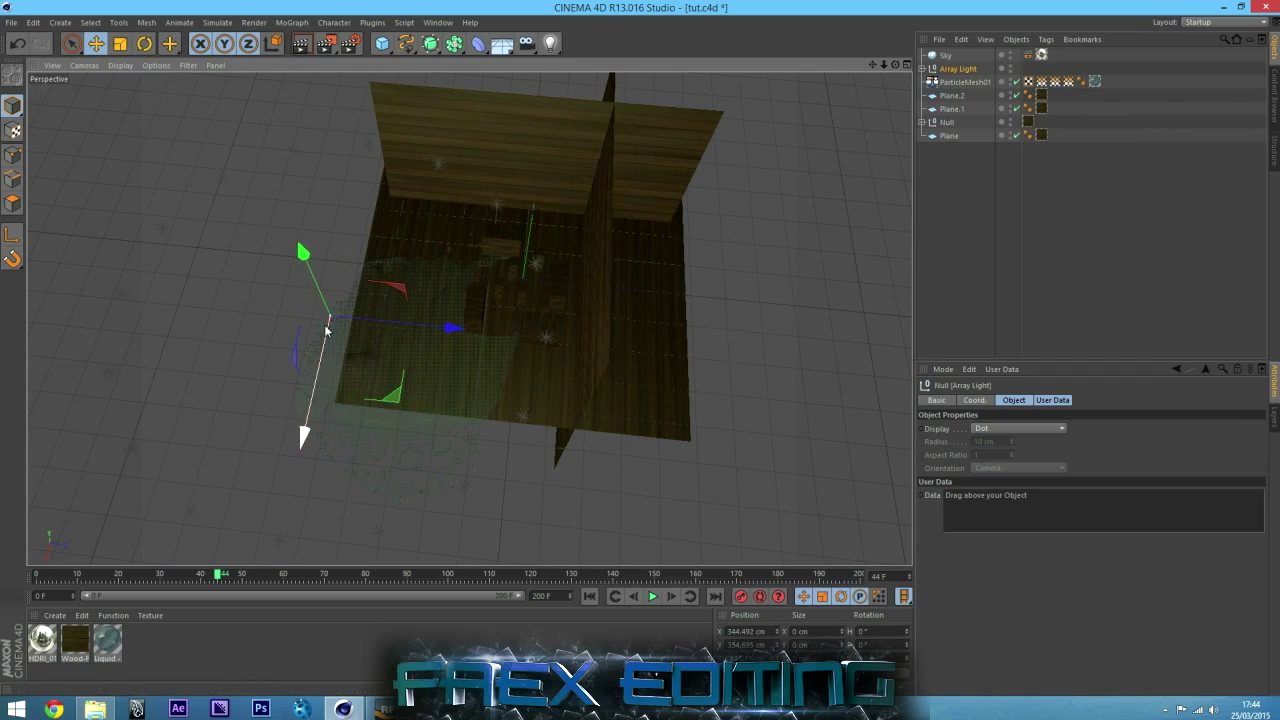
{"action": "left_click_drag", "start_coordinate": [298, 240], "coordinate": [403, 317]}
{"action": "left_click", "coordinate": [314, 270]}
{"action": "scroll", "coordinate": [574, 337], "scroll_direction": "up", "scroll_amount": 6}
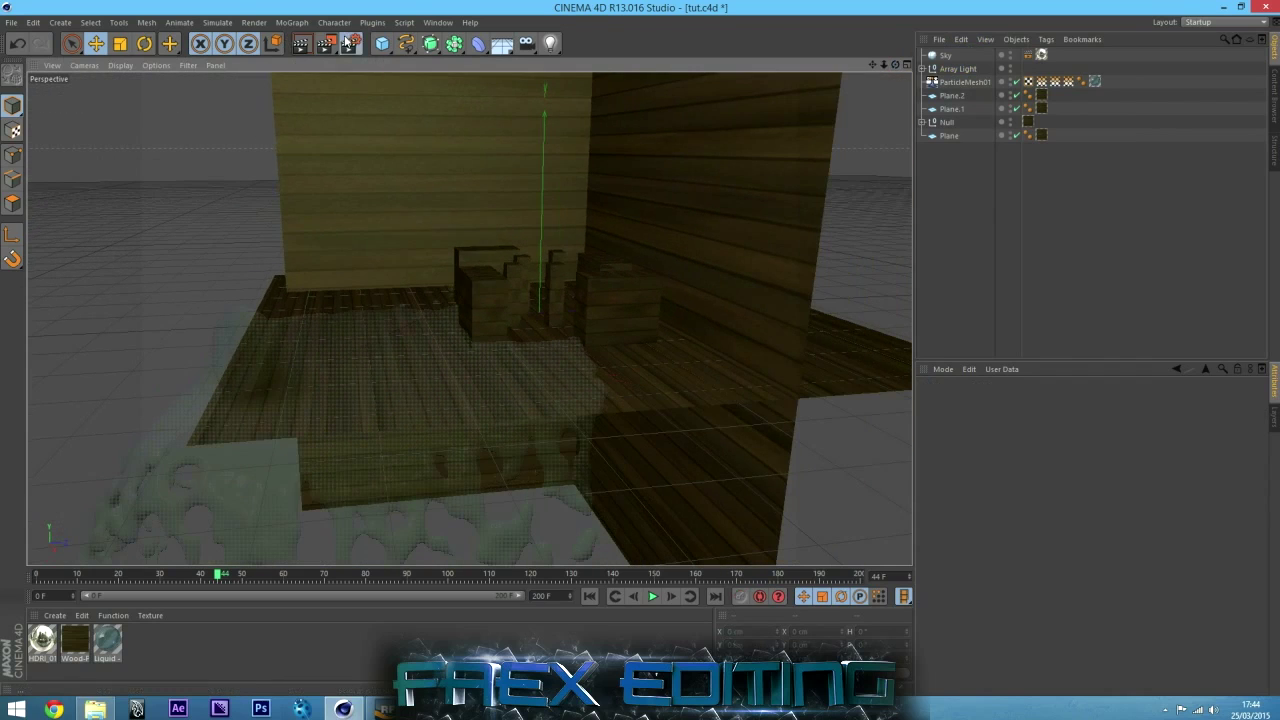
Add Ambient Occlusion and Global Illumination effects in Render Settings
{"action": "left_click", "coordinate": [349, 43]}
{"action": "left_click", "coordinate": [87, 247]}
{"action": "left_click", "coordinate": [143, 333]}
{"action": "left_click", "coordinate": [90, 248]}
{"action": "left_click", "coordinate": [145, 409]}
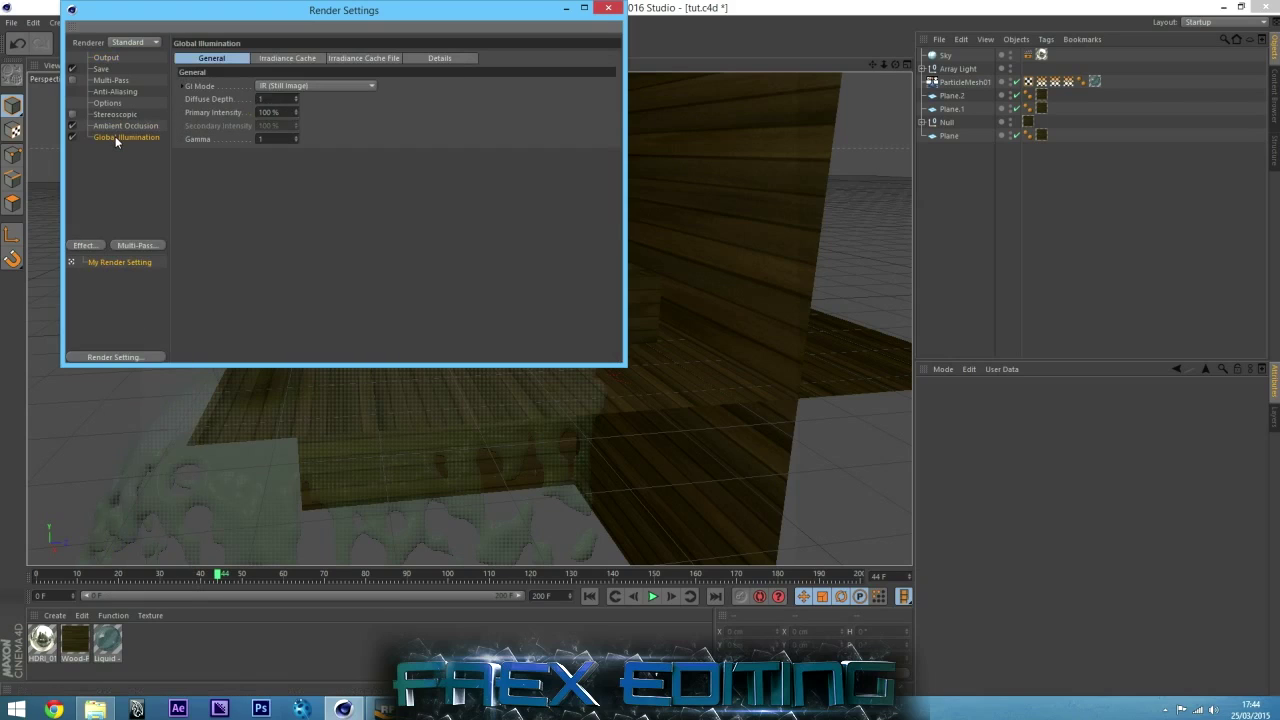
Set the irradiance cache's Stochastic Samples and Record Density to Low
{"action": "left_click", "coordinate": [288, 59]}
{"action": "left_click", "coordinate": [290, 86]}
{"action": "left_click", "coordinate": [284, 100]}
{"action": "left_click", "coordinate": [290, 111]}
{"action": "left_click", "coordinate": [288, 125]}
{"action": "left_click", "coordinate": [288, 99]}
{"action": "left_click", "coordinate": [290, 132]}
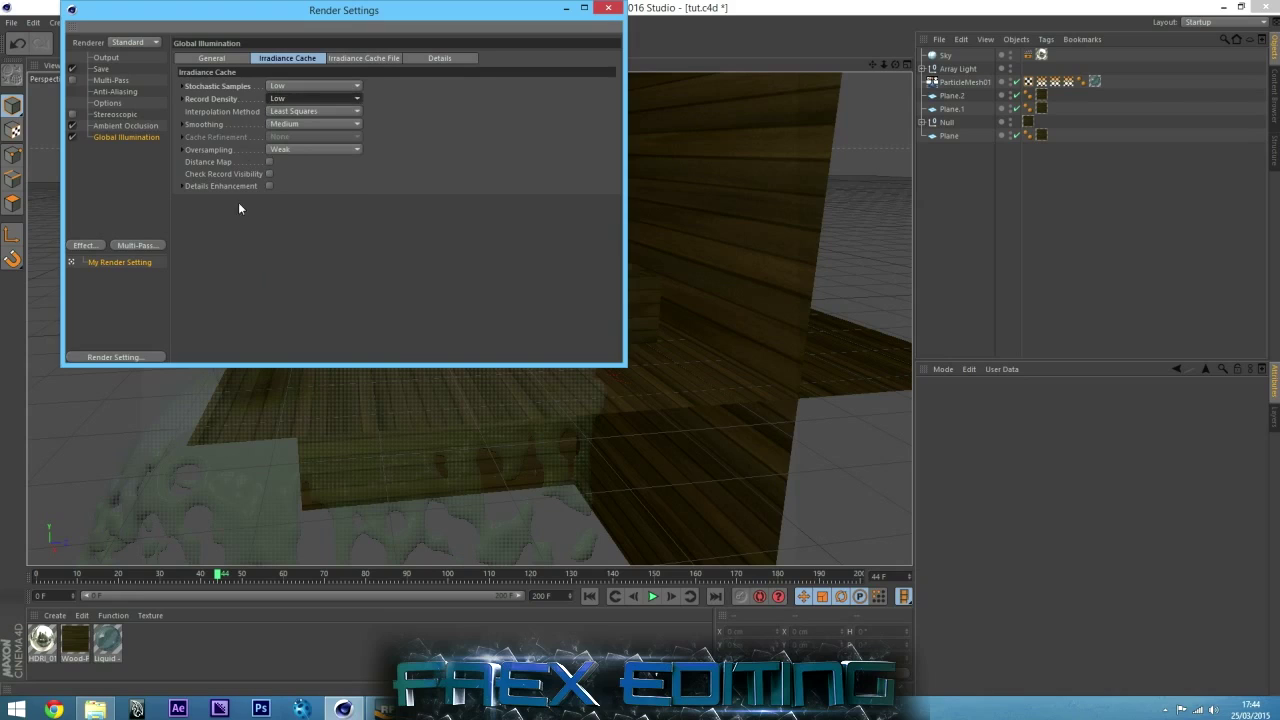
Set Ray Depth to 7 and Reflection Depth to 4 in the render options
{"action": "left_click", "coordinate": [108, 103]}
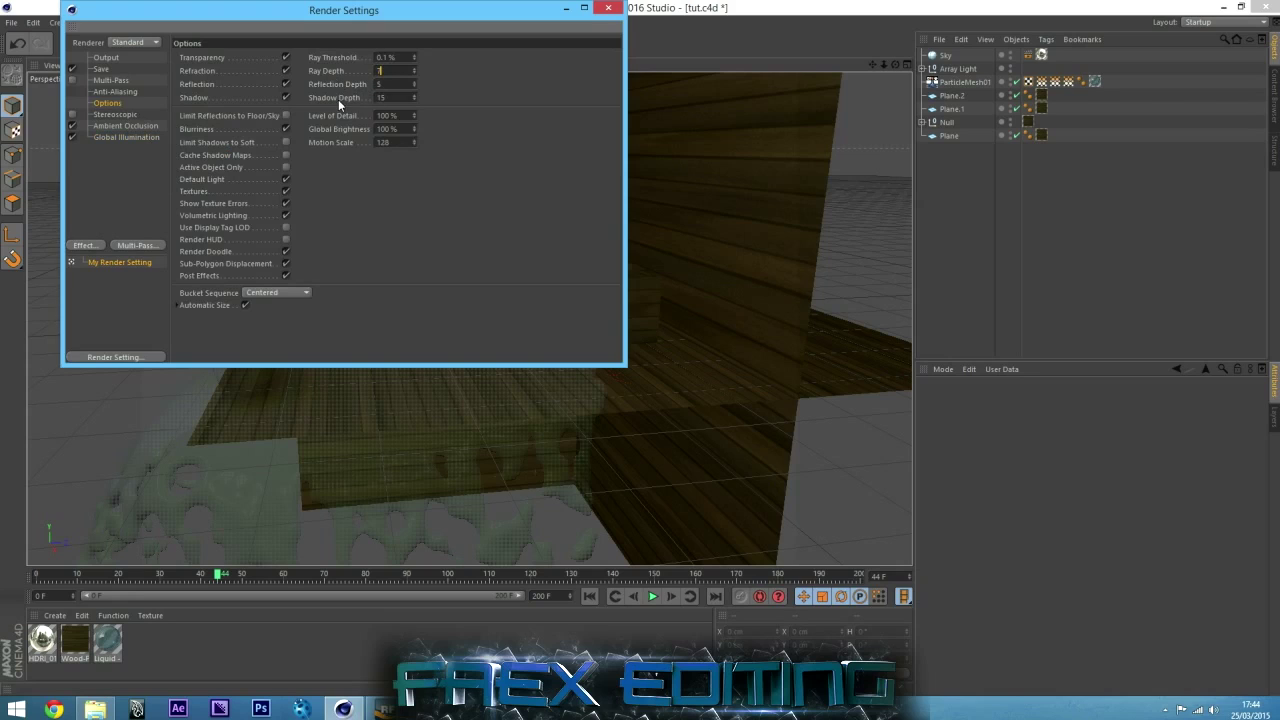
{"action": "left_click", "coordinate": [388, 97]}
{"action": "key", "text": "Return"}
{"action": "left_click", "coordinate": [608, 8]}
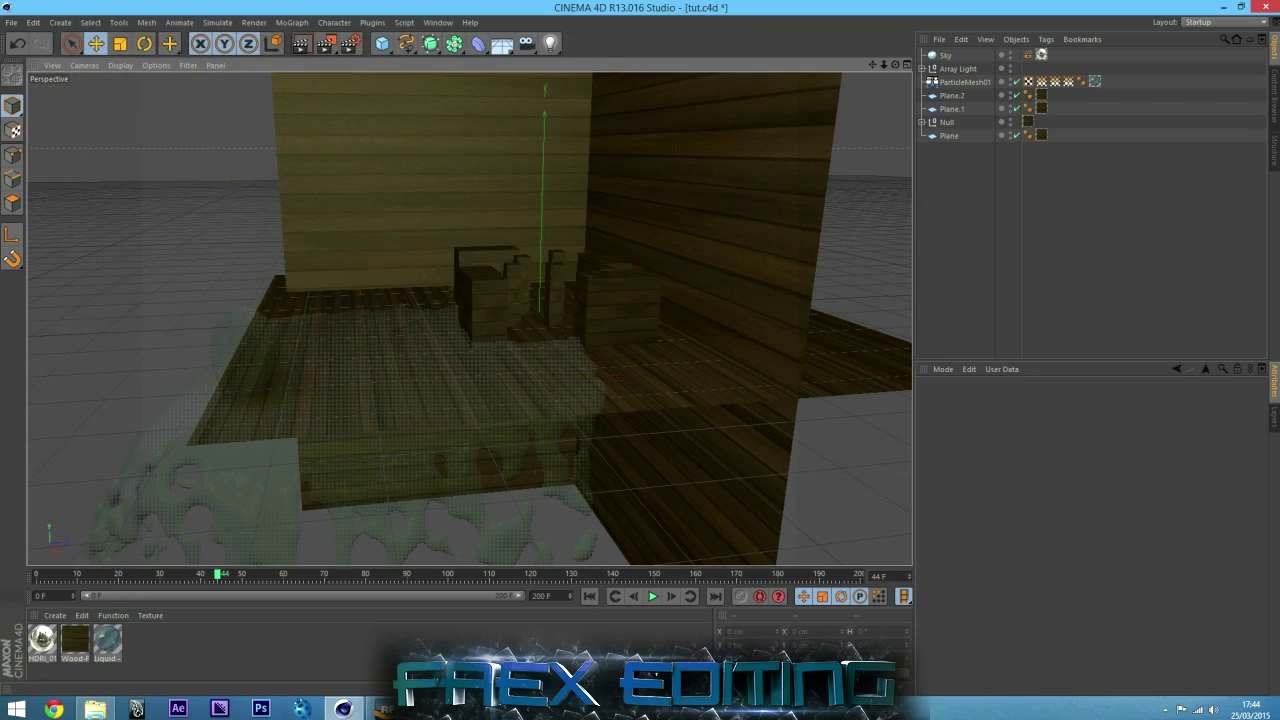
{"action": "left_click_drag", "start_coordinate": [480, 320], "coordinate": [469, 317], "text": "alt"}
Check the 800 × 600 output size in Render Settings
{"action": "left_click", "coordinate": [349, 43]}
{"action": "key", "text": "Up"}
{"action": "key", "text": "Up"}
{"action": "key", "text": "Up"}
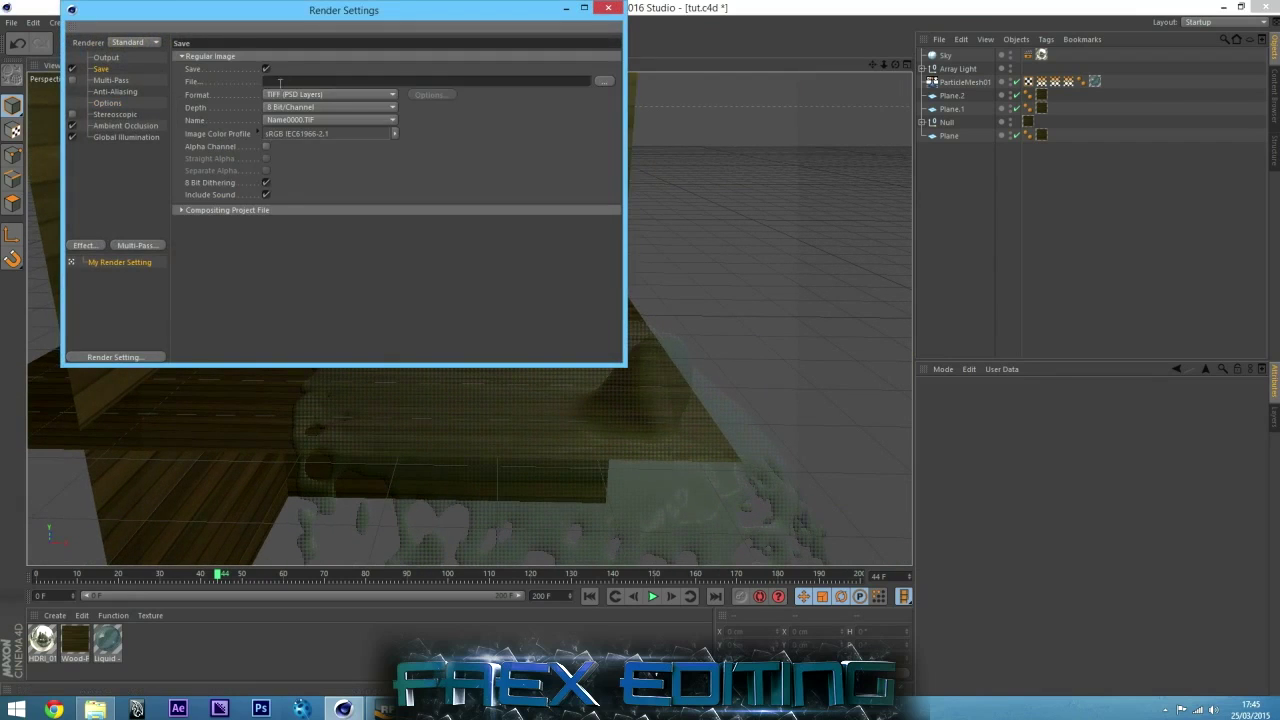
{"action": "key", "text": "Up"}
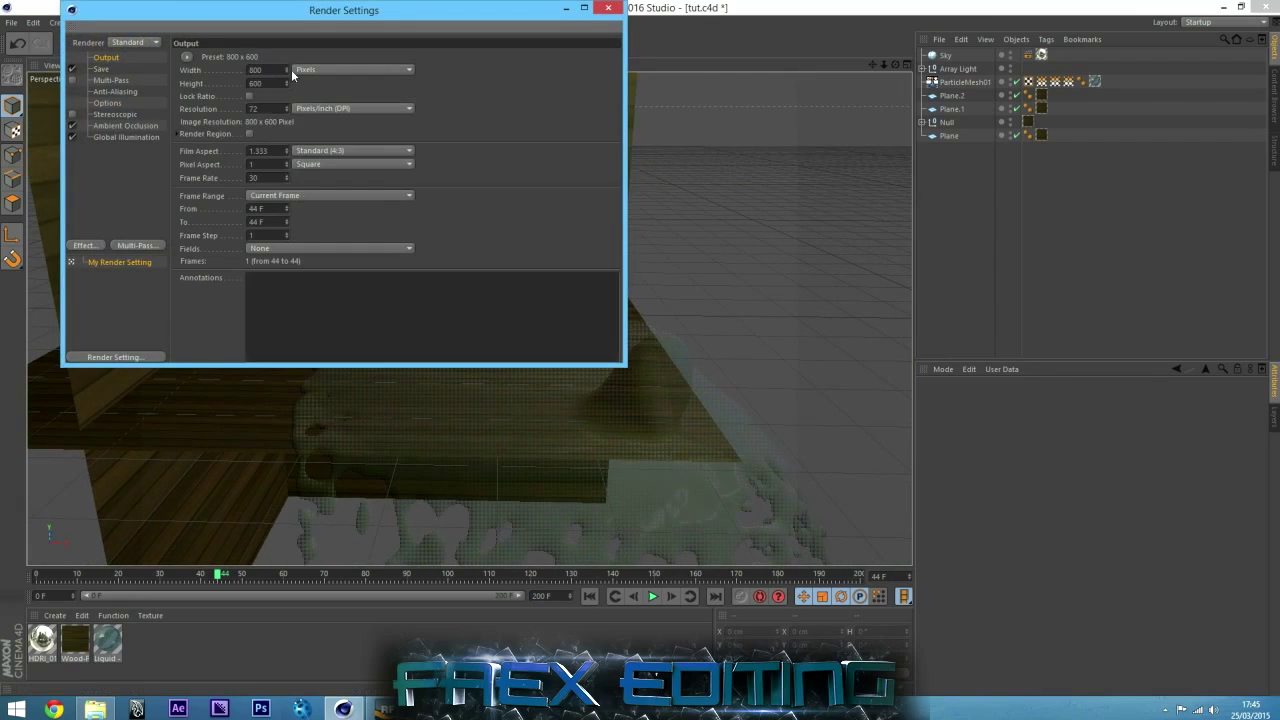
Render the current frame to the Picture Viewer at 800 × 600, fitted to the window
{"action": "left_click", "coordinate": [608, 8]}
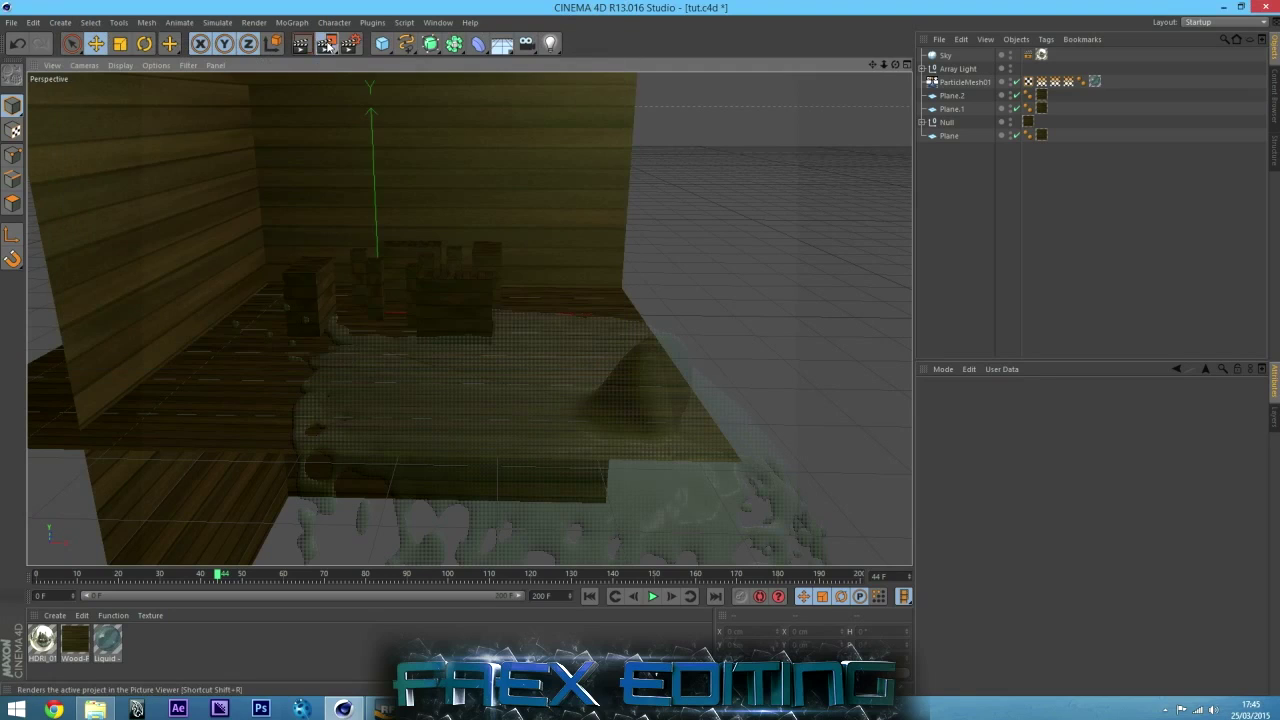
{"action": "left_click", "coordinate": [326, 43]}
{"action": "left_click", "coordinate": [771, 131]}
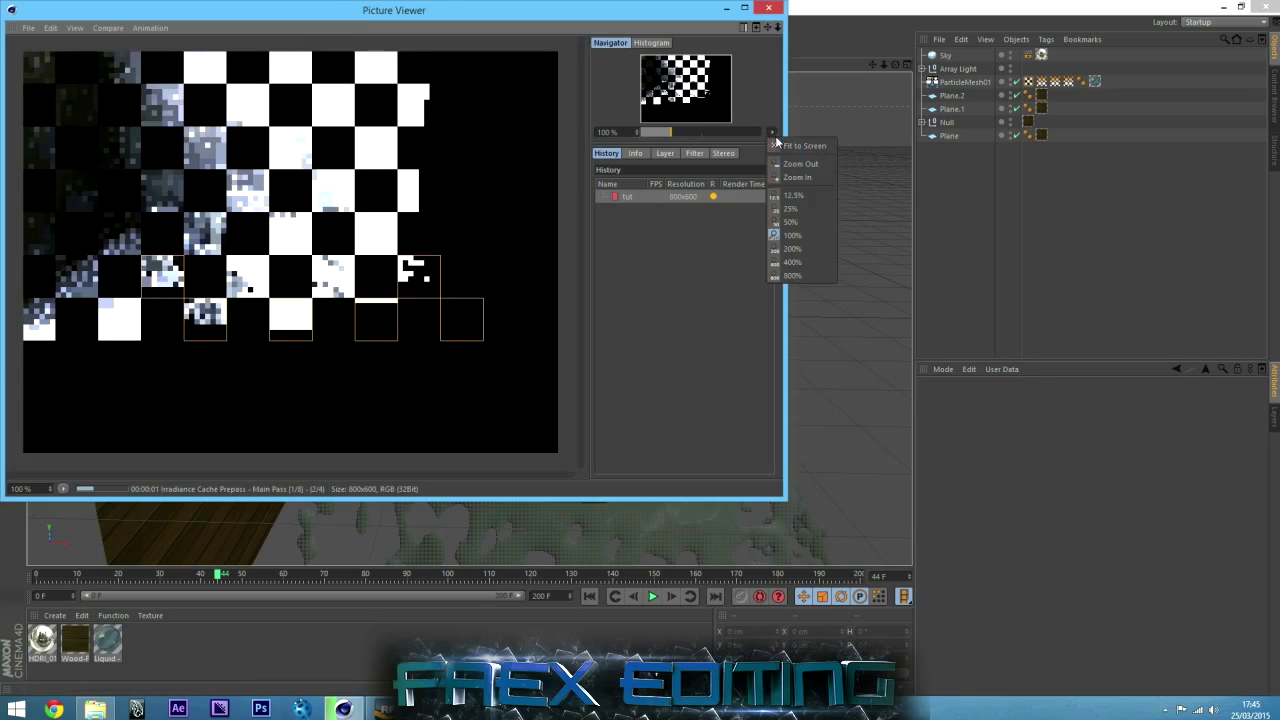
{"action": "left_click", "coordinate": [787, 141]}
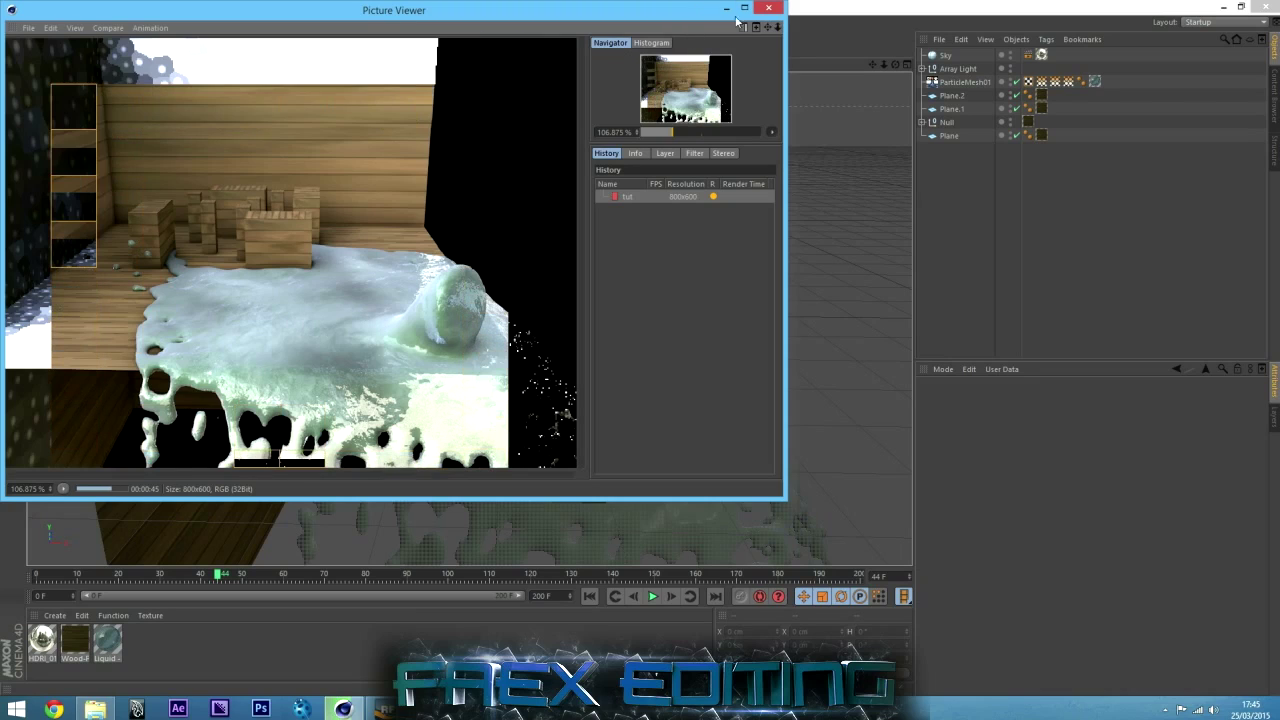
{"action": "left_click", "coordinate": [776, 11]}
Stop the render and raise the Liquid material's transparency brightness to 95%
{"action": "left_click", "coordinate": [648, 400]}
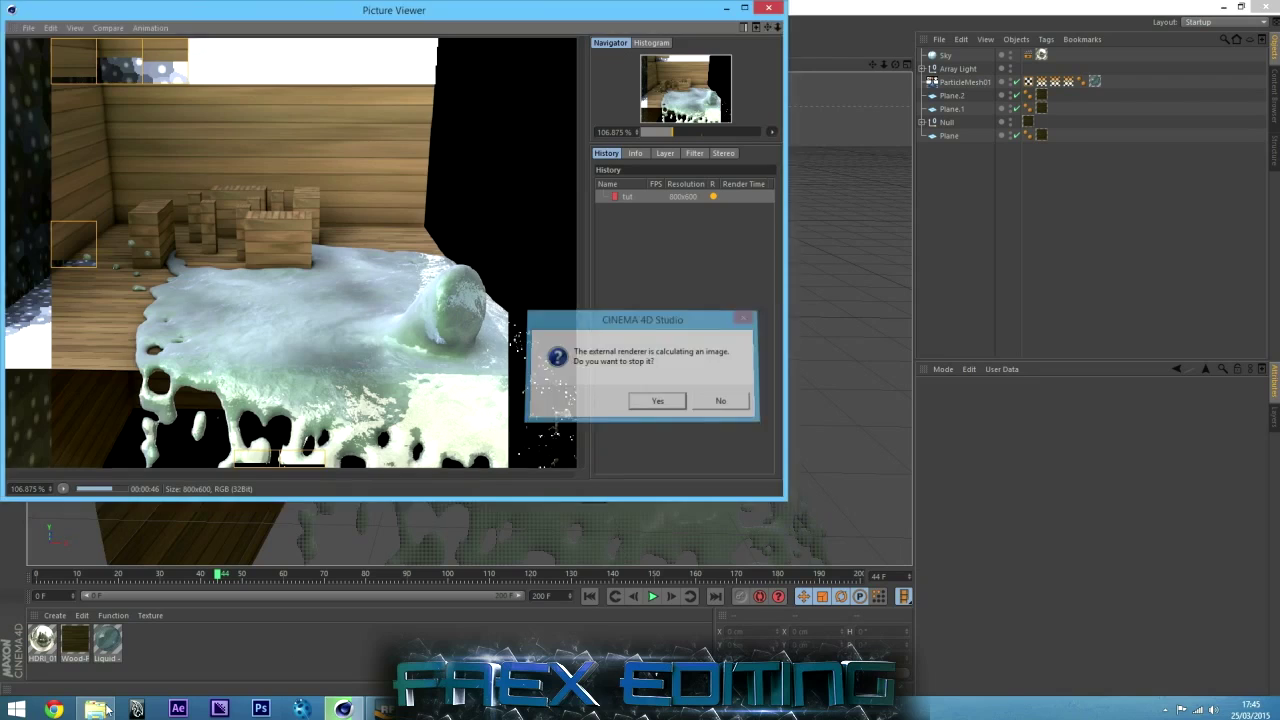
{"action": "left_click", "coordinate": [116, 648]}
{"action": "double_click", "coordinate": [108, 642]}
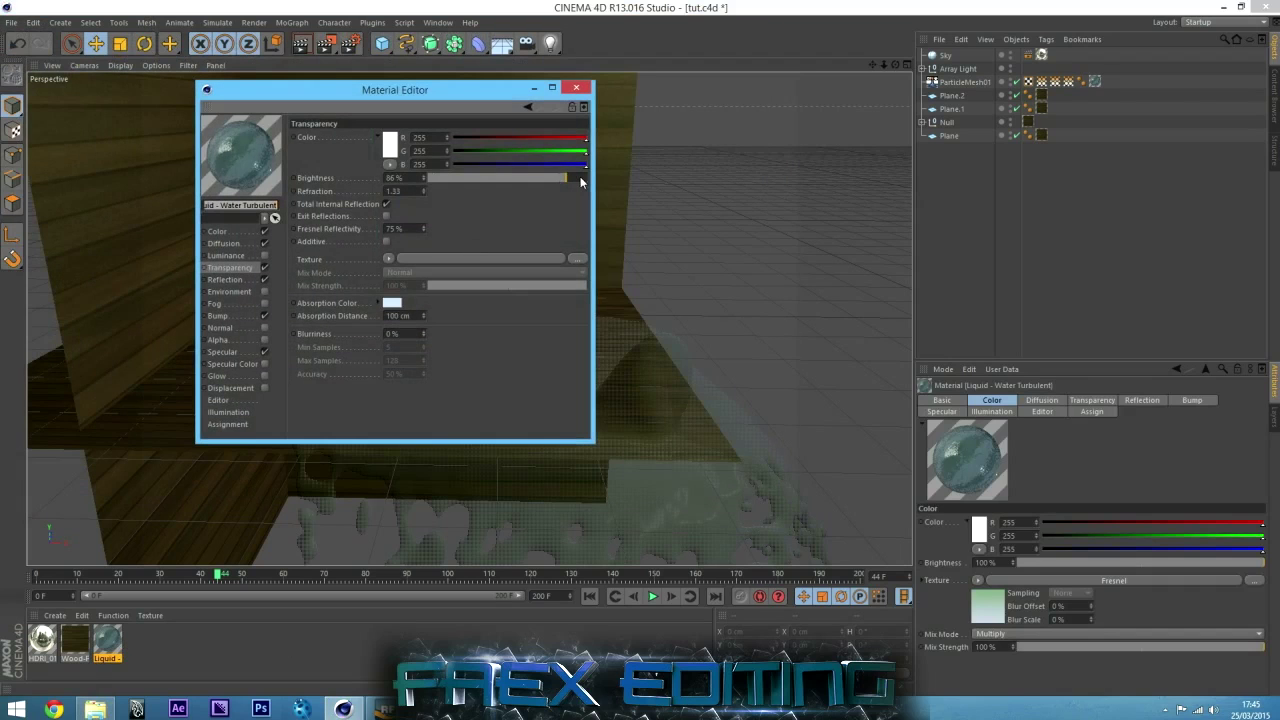
{"action": "left_click_drag", "start_coordinate": [581, 181], "coordinate": [584, 176]}
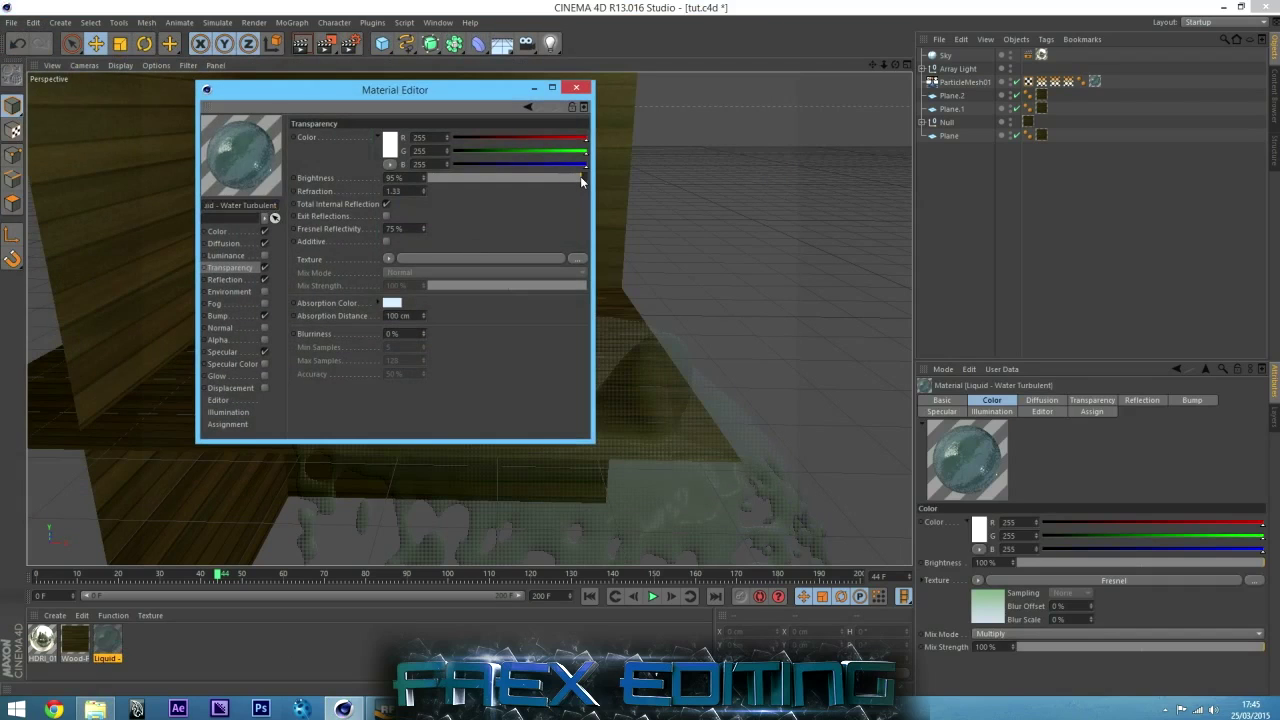
{"action": "left_click", "coordinate": [577, 88]}
Delete the Plane.1 and Plane.2 walls and start a new render
{"action": "left_click", "coordinate": [487, 170]}
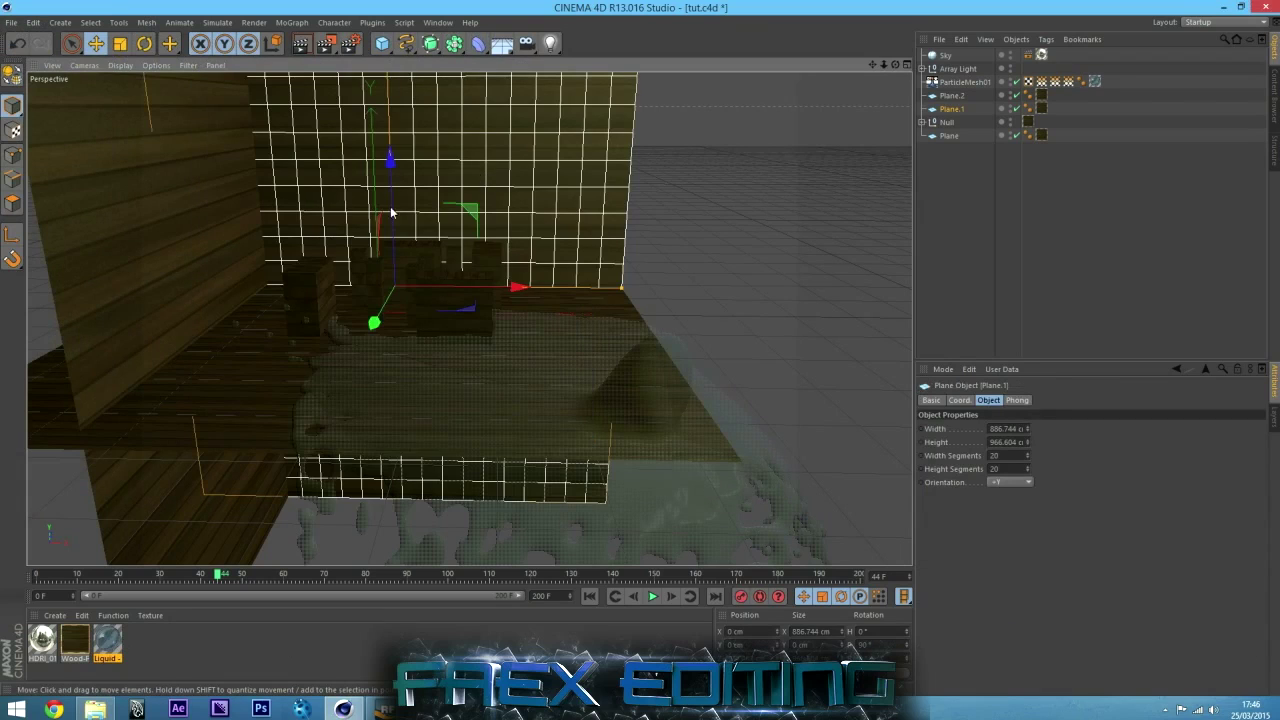
{"action": "key", "text": "Delete"}
{"action": "left_click", "coordinate": [141, 221]}
{"action": "key", "text": "Delete"}
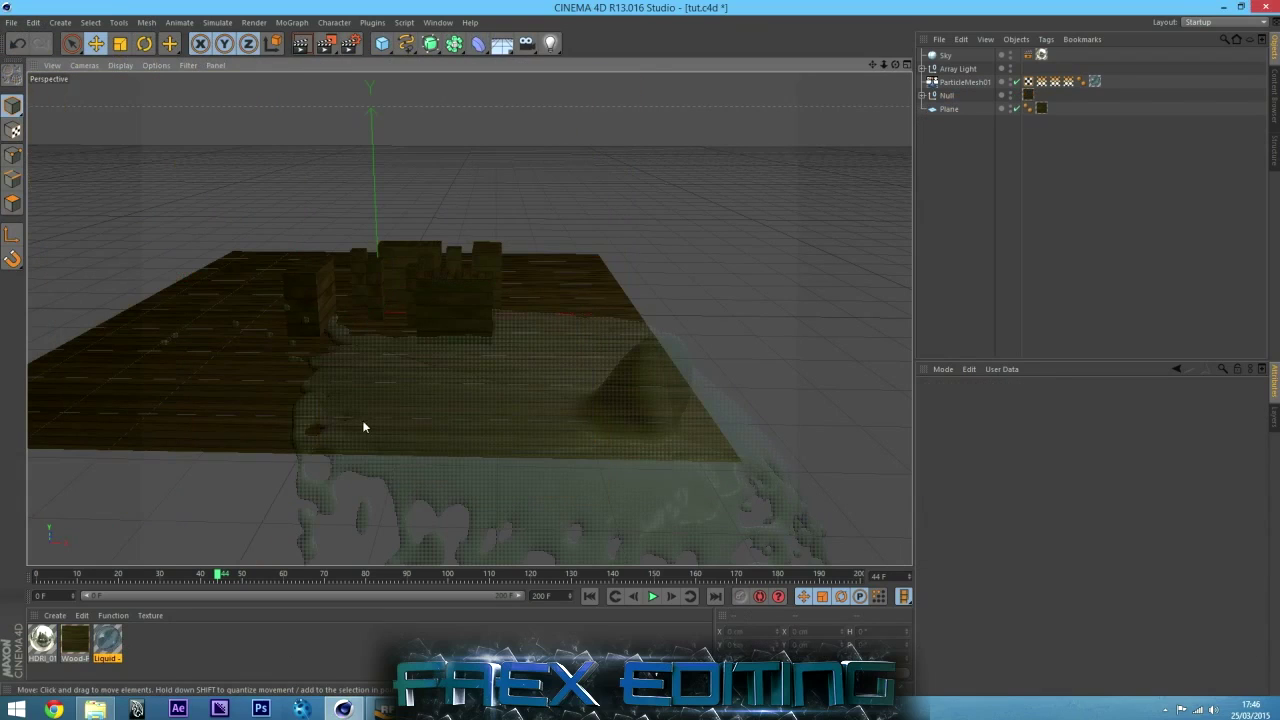
{"action": "left_click", "coordinate": [327, 44]}
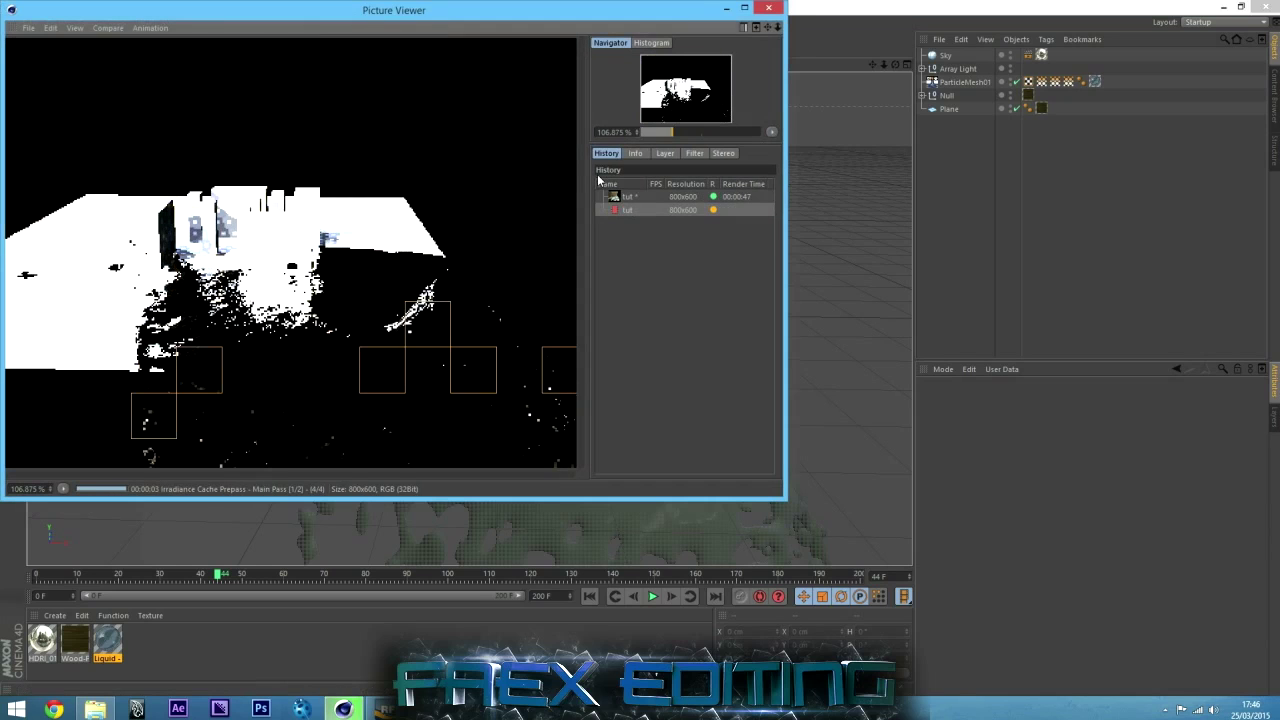
Show the earlier 00:00:47 render from the history and zoom in to compare
{"action": "left_click", "coordinate": [622, 197]}
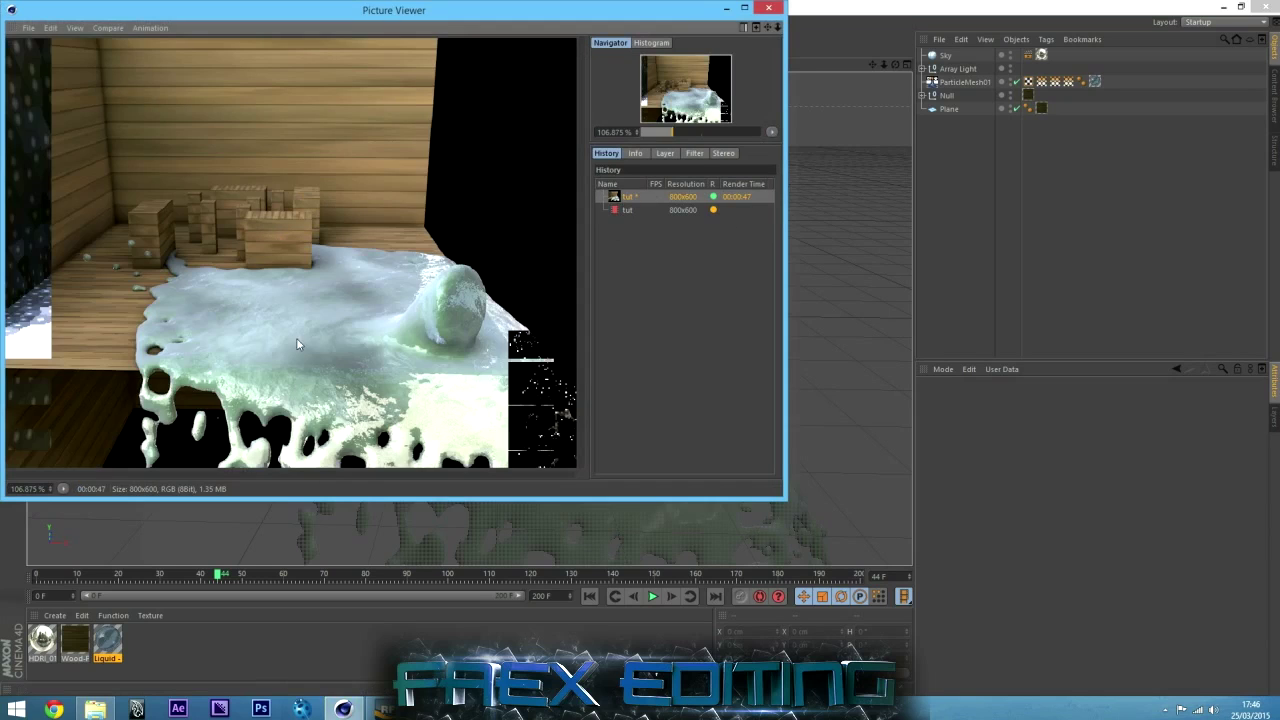
{"action": "scroll", "coordinate": [338, 320], "scroll_direction": "up", "scroll_amount": 1}
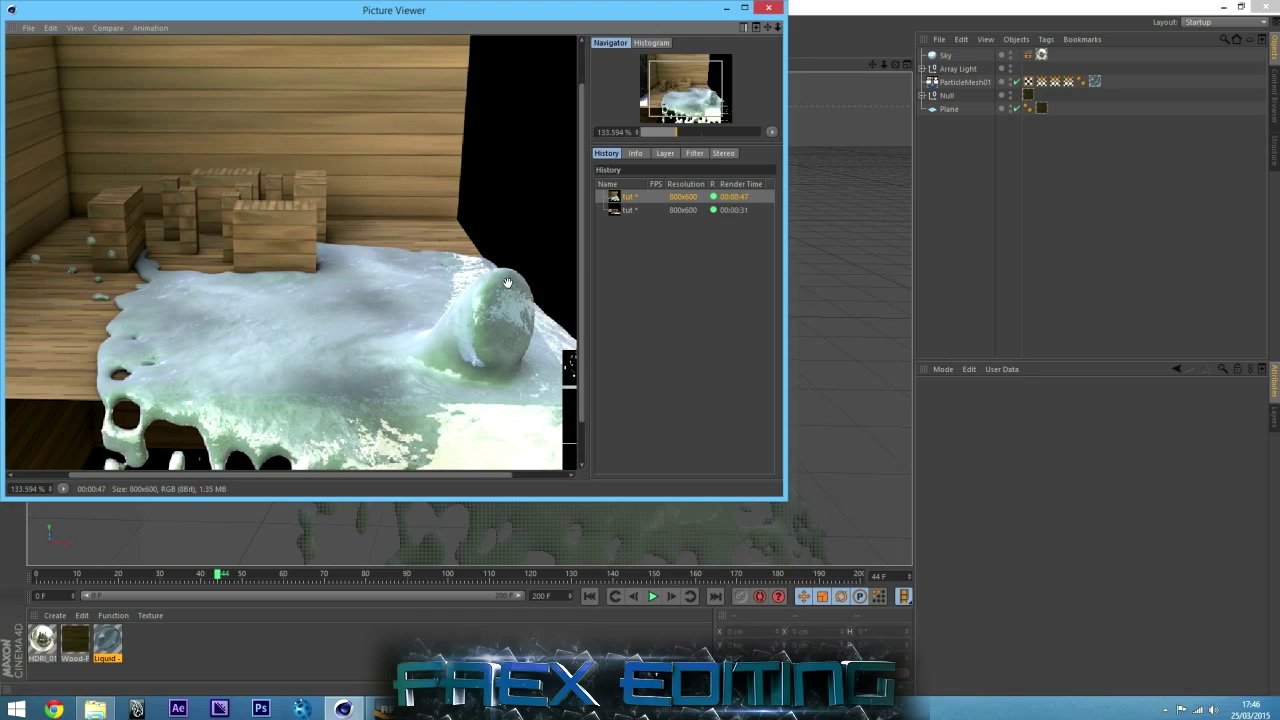
Compare the 00:00:31 and 00:00:47 History renders, settling on the 00:00:31 one
{"action": "left_click", "coordinate": [633, 211]}
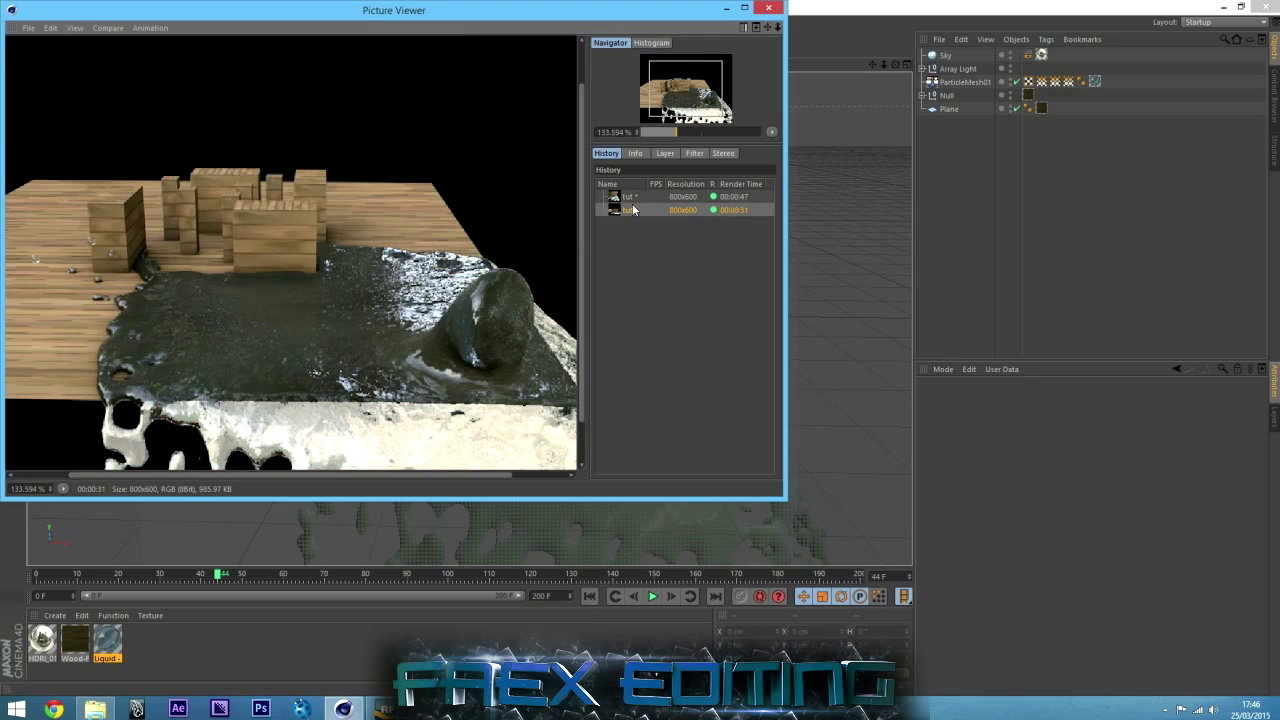
{"action": "left_click", "coordinate": [632, 198]}
{"action": "left_click", "coordinate": [628, 210]}
{"action": "left_click", "coordinate": [634, 199]}
{"action": "left_click", "coordinate": [634, 210]}
{"action": "left_click", "coordinate": [634, 198]}
{"action": "left_click", "coordinate": [634, 210]}
{"action": "left_click", "coordinate": [634, 198]}
{"action": "left_click", "coordinate": [634, 210]}
Pan and zoom the Picture Viewer so the 00:00:31 render is fully visible
{"action": "left_click_drag", "start_coordinate": [525, 303], "coordinate": [550, 450]}
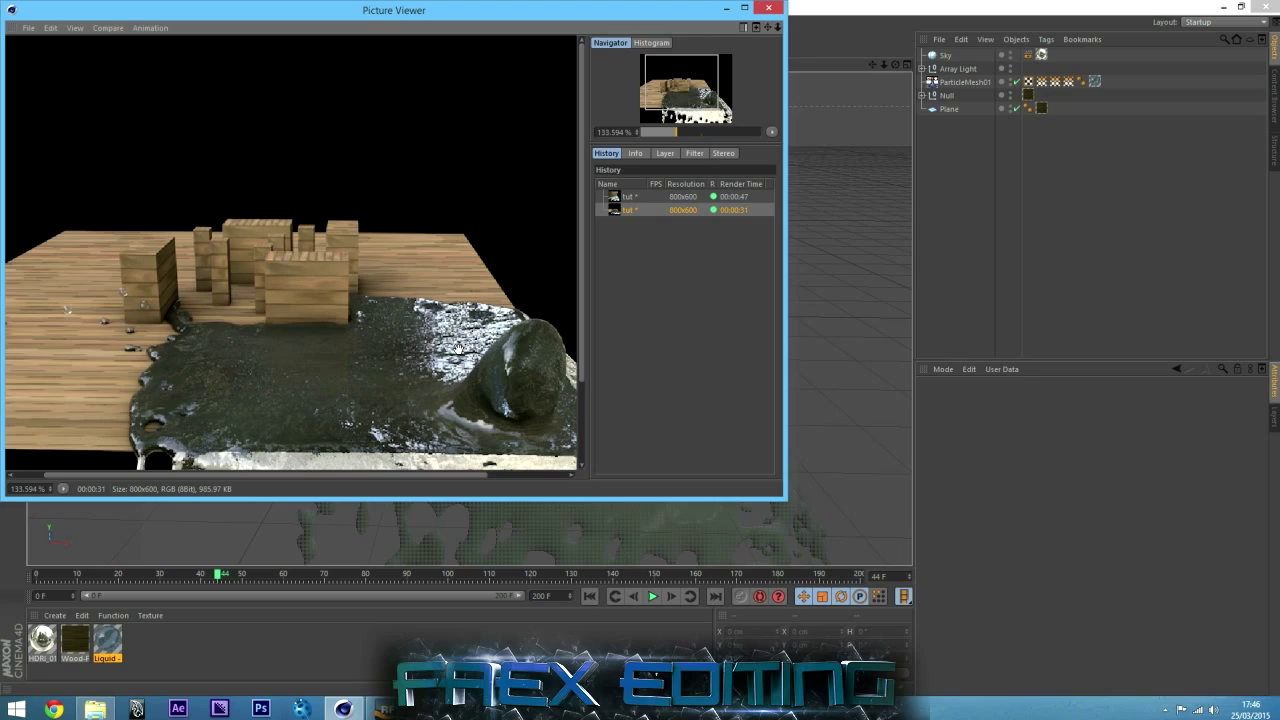
{"action": "scroll", "coordinate": [457, 347], "scroll_direction": "up", "scroll_amount": 4}
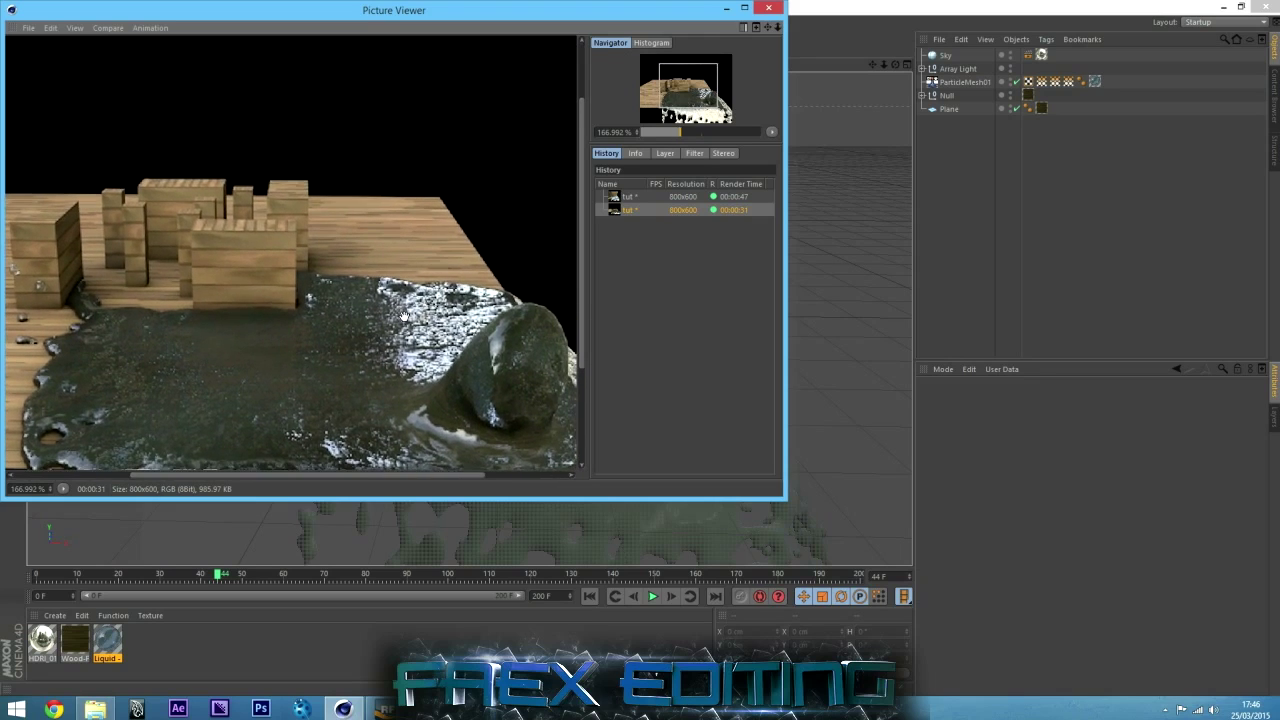
{"action": "left_click_drag", "start_coordinate": [404, 316], "coordinate": [420, 320]}
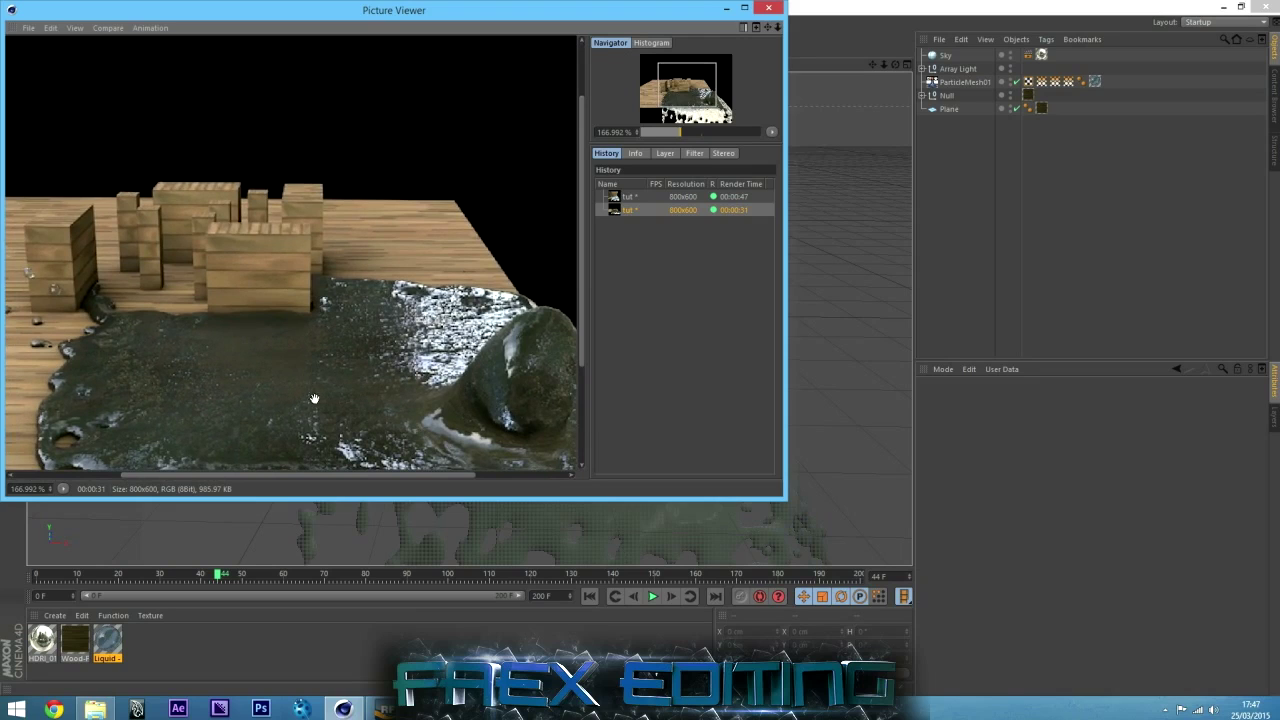
{"action": "scroll", "coordinate": [285, 384], "scroll_direction": "up", "scroll_amount": 3}
{"action": "scroll", "coordinate": [384, 320], "scroll_direction": "down", "scroll_amount": 3}
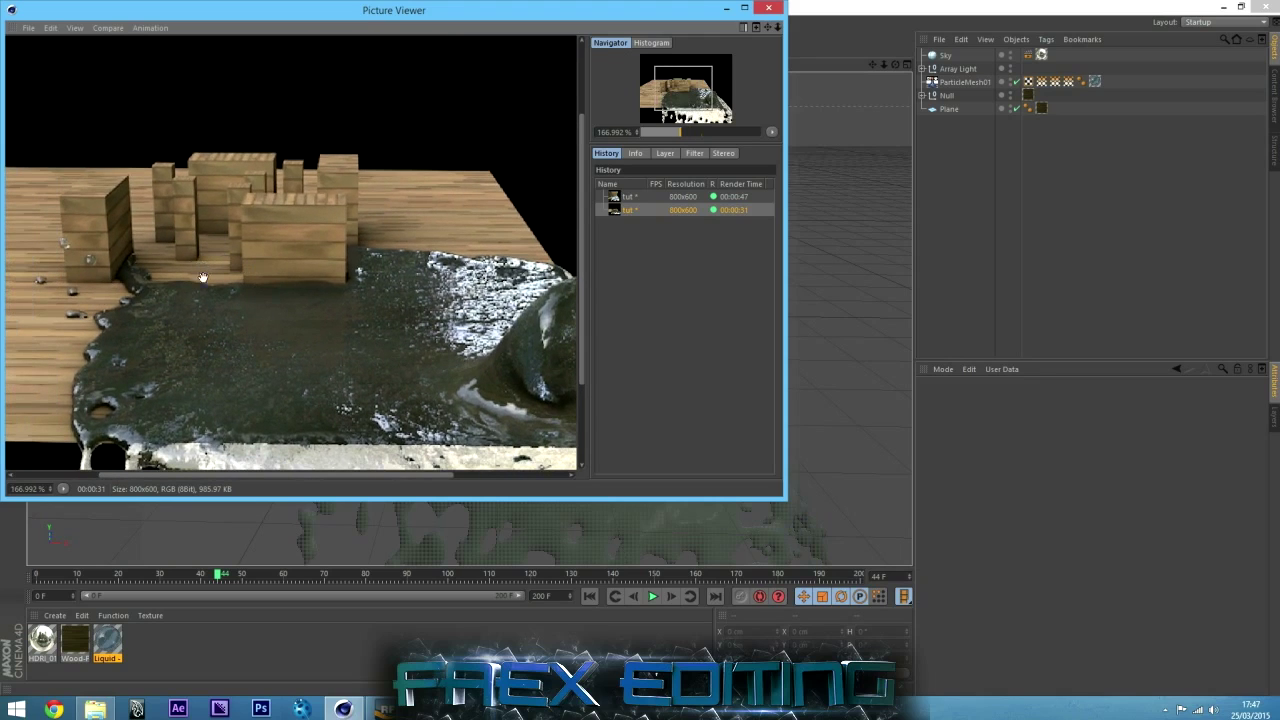
{"action": "scroll", "coordinate": [281, 327], "scroll_direction": "down", "scroll_amount": 1}
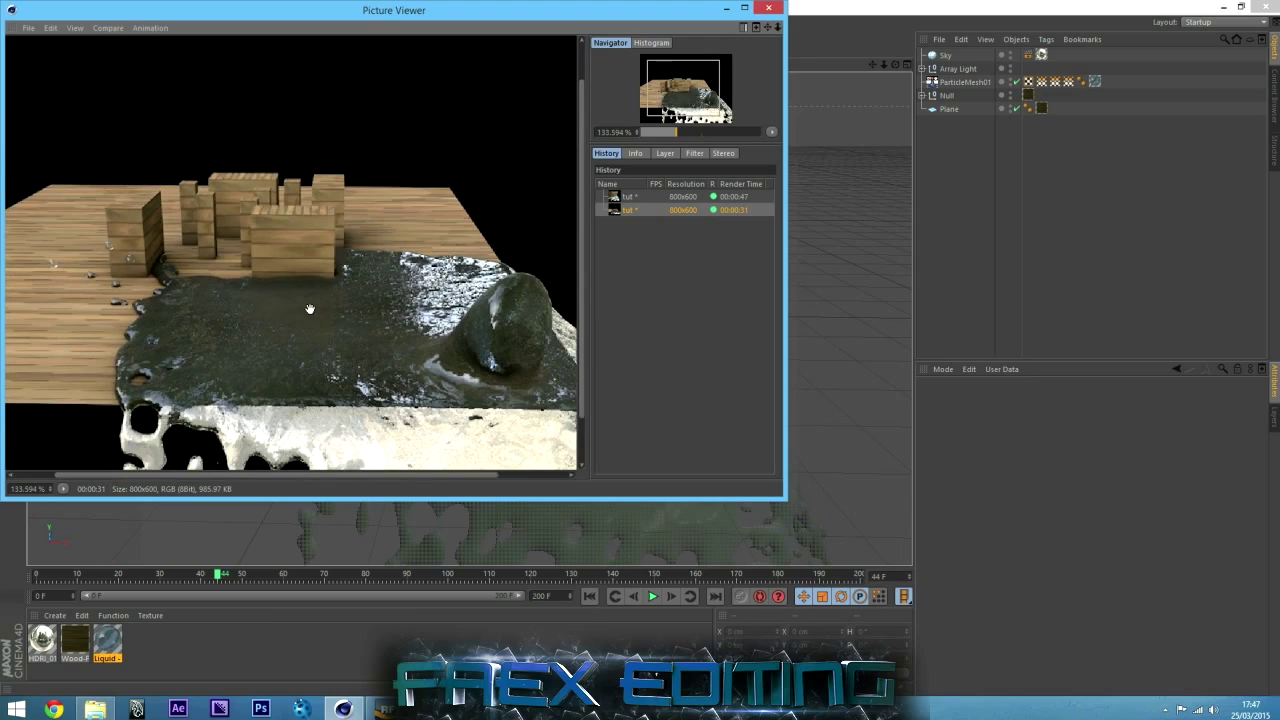
{"action": "scroll", "coordinate": [302, 327], "scroll_direction": "down", "scroll_amount": 2}
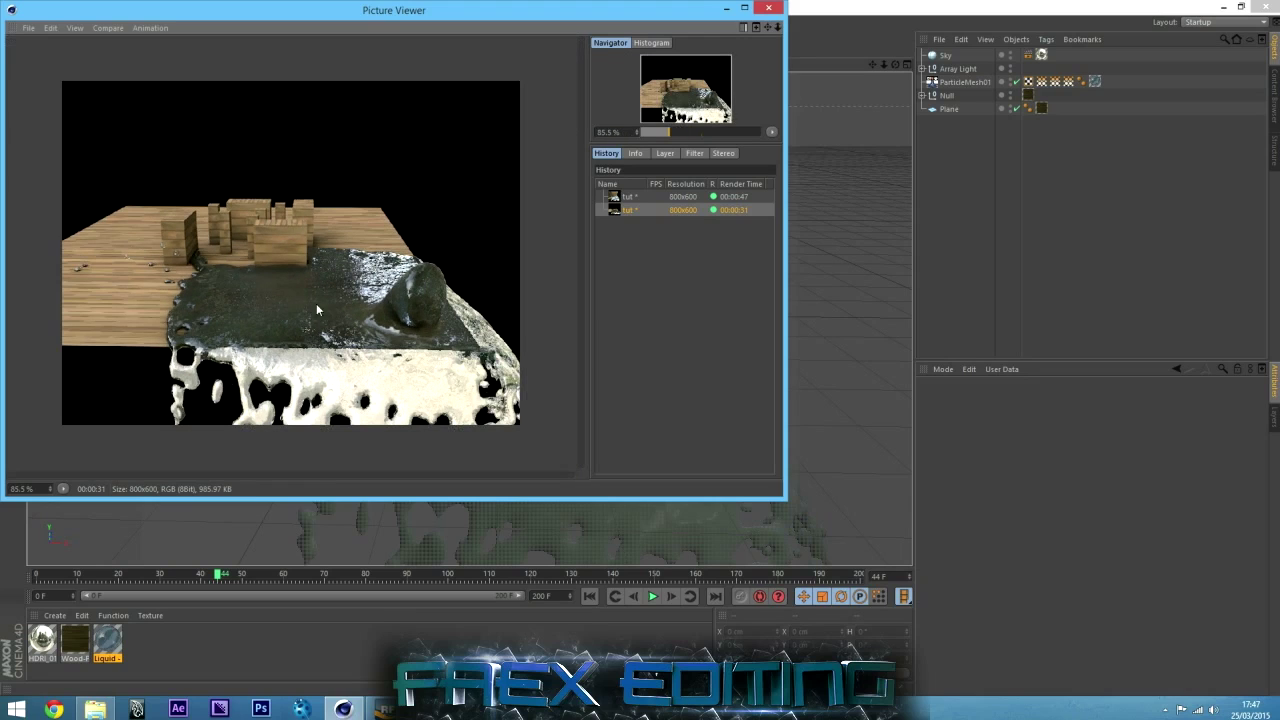